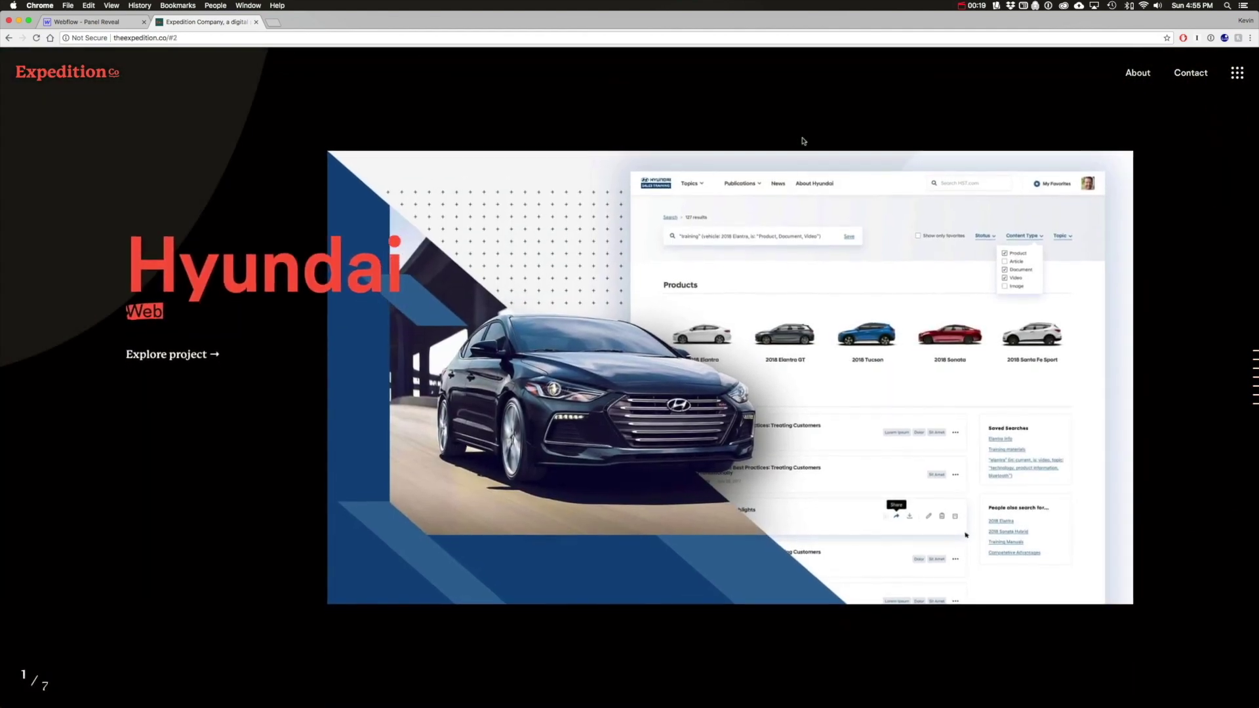
# Step: Examine the Expedition Co project showcase and the city panels on the Webflow Panel Reveal page
pyautogui.scroll(-2, 803, 141)
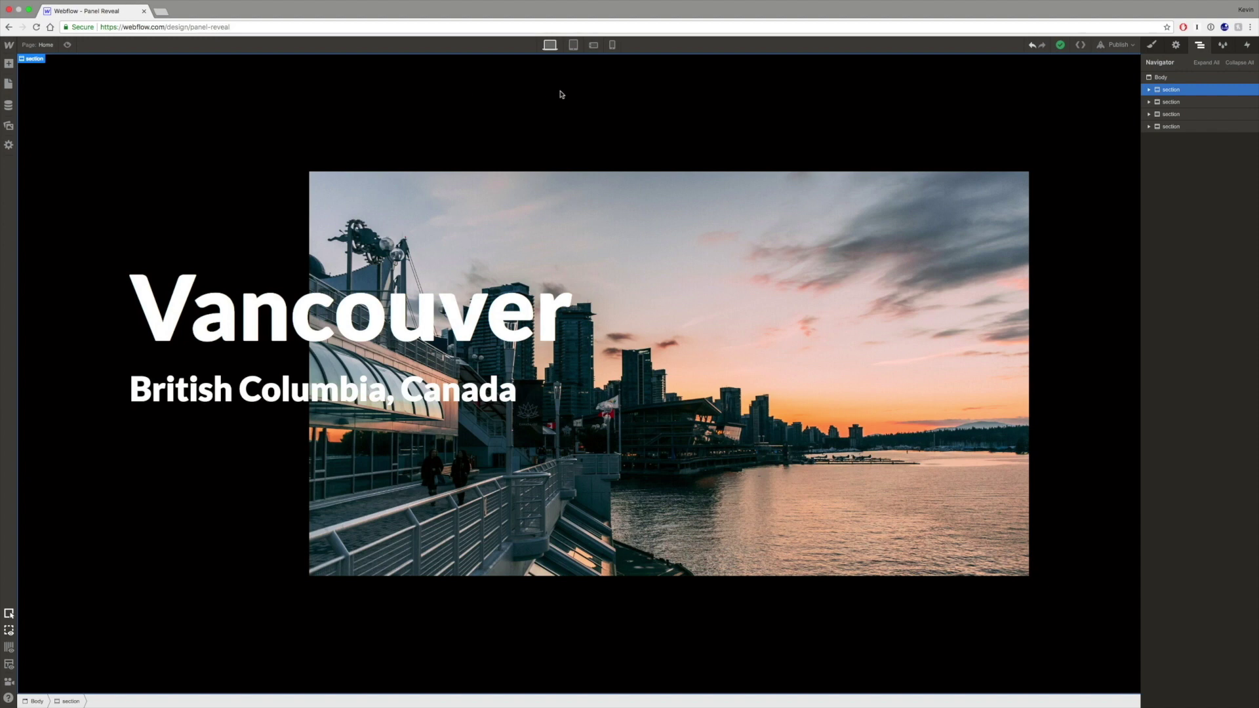
pyautogui.scroll(-15, 596, 246)
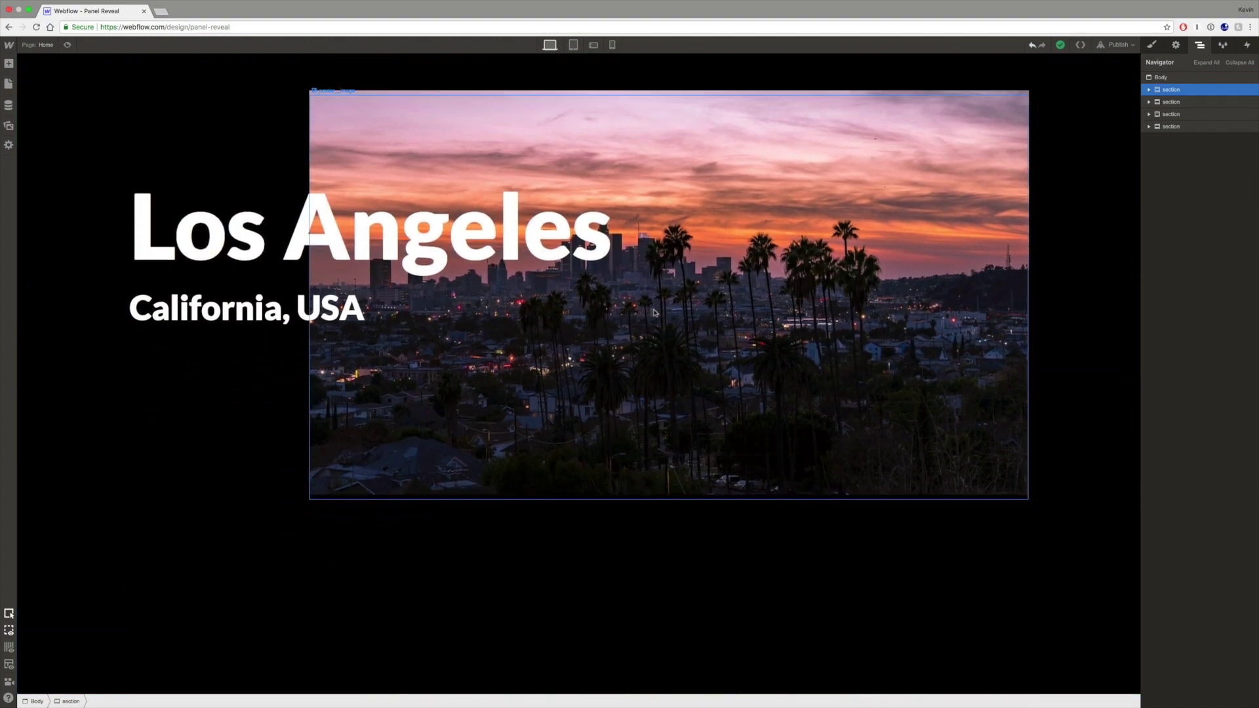
pyautogui.scroll(-15, 655, 313)
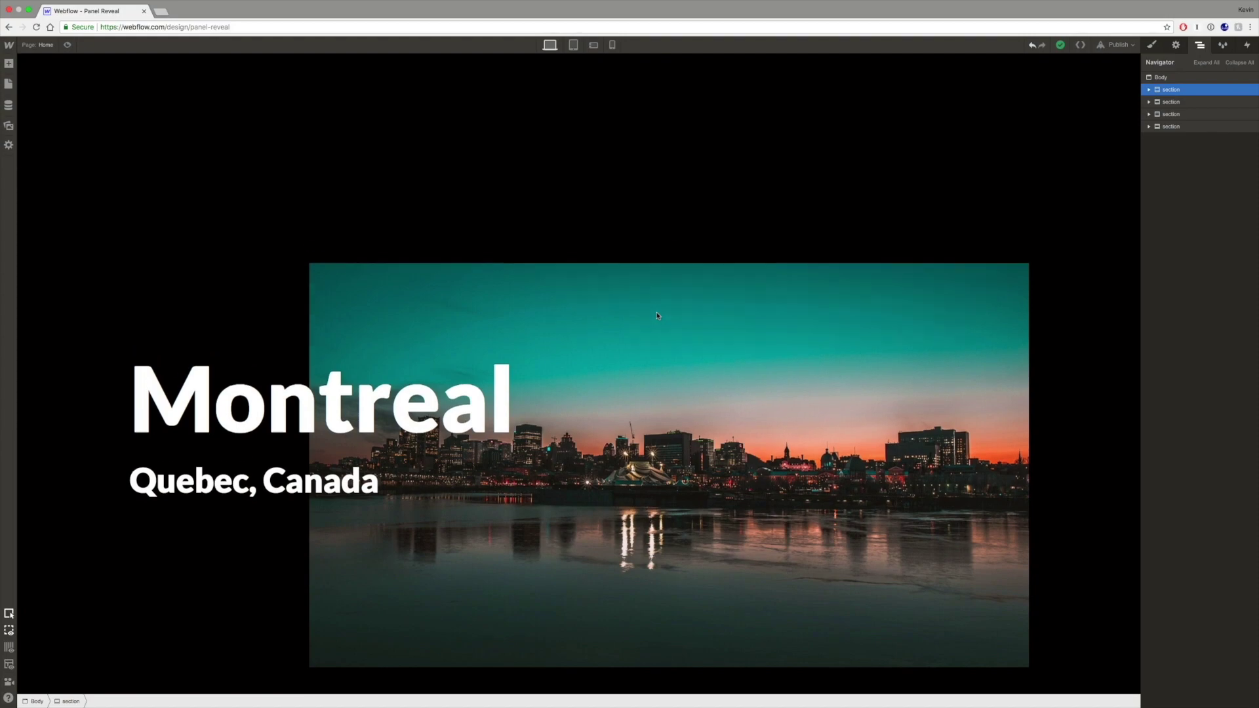
pyautogui.scroll(10, 657, 315)
pyautogui.scroll(10, 658, 315)
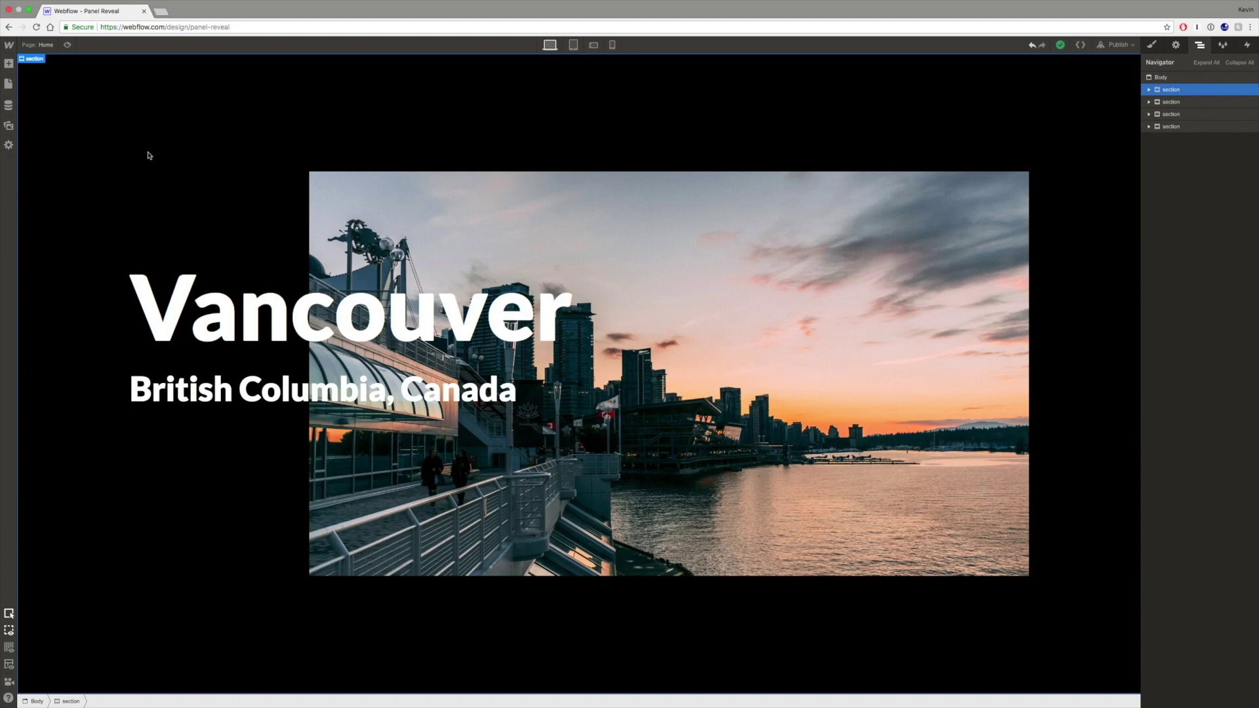
pyautogui.scroll(-15, 149, 155)
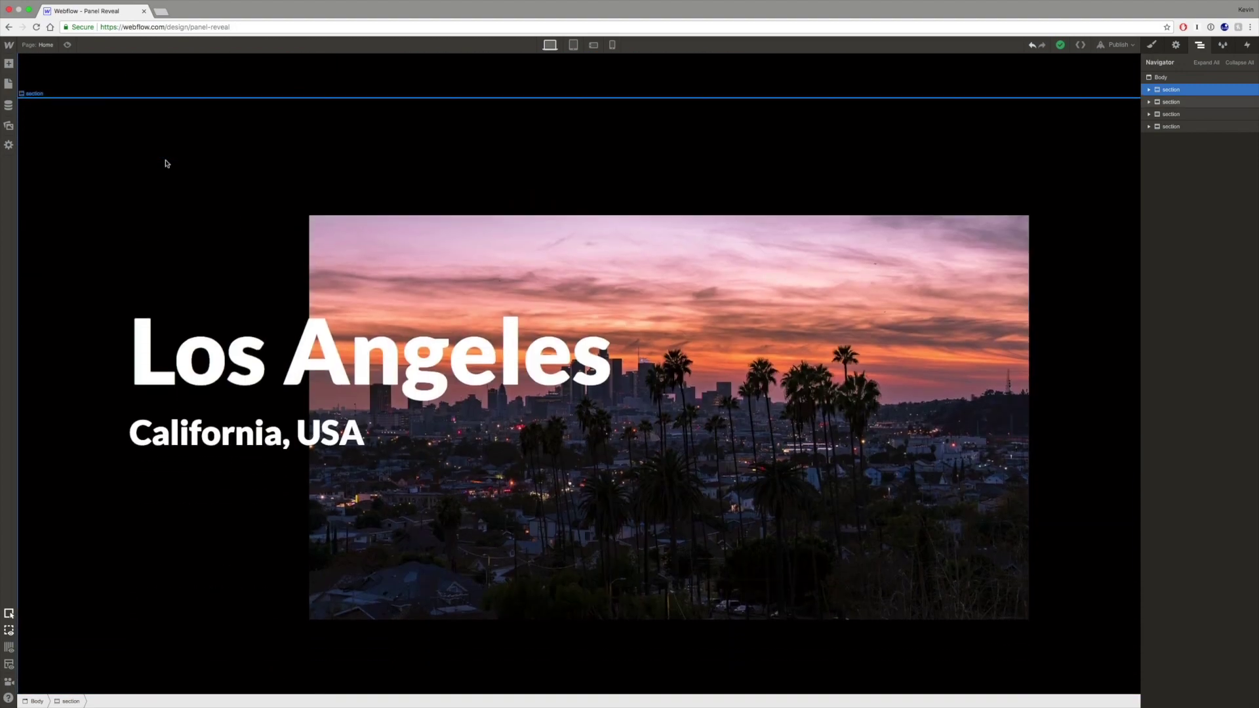
pyautogui.scroll(-20, 167, 164)
pyautogui.scroll(2, 168, 163)
pyautogui.scroll(20, 166, 164)
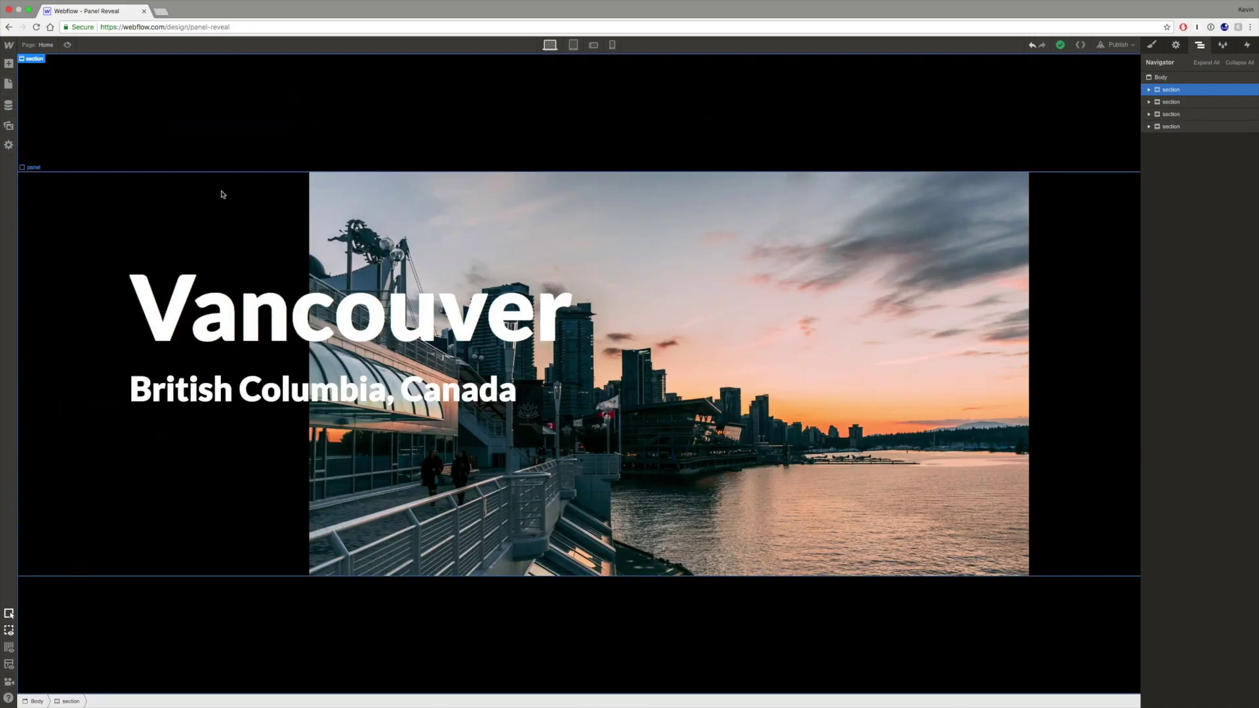
# Step: Set the display of the poster__revealer block in the first section's poster to block
pyautogui.click(146, 190)
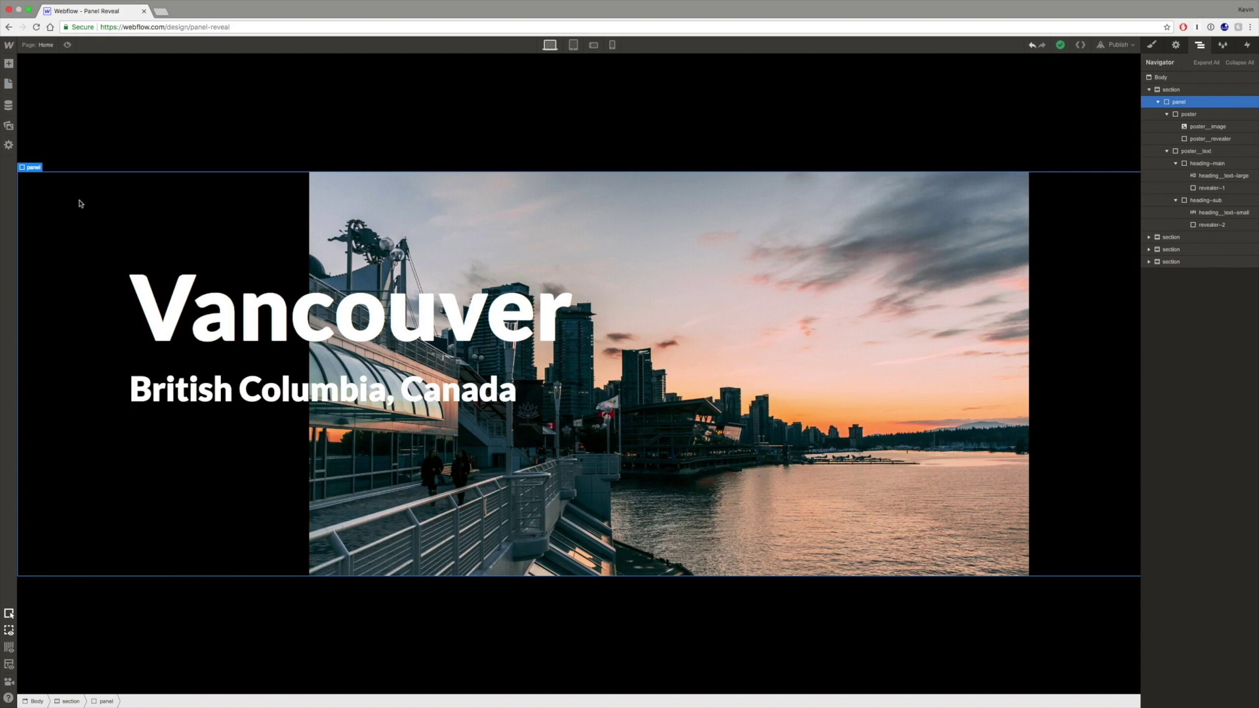
pyautogui.scroll(-1, 80, 203)
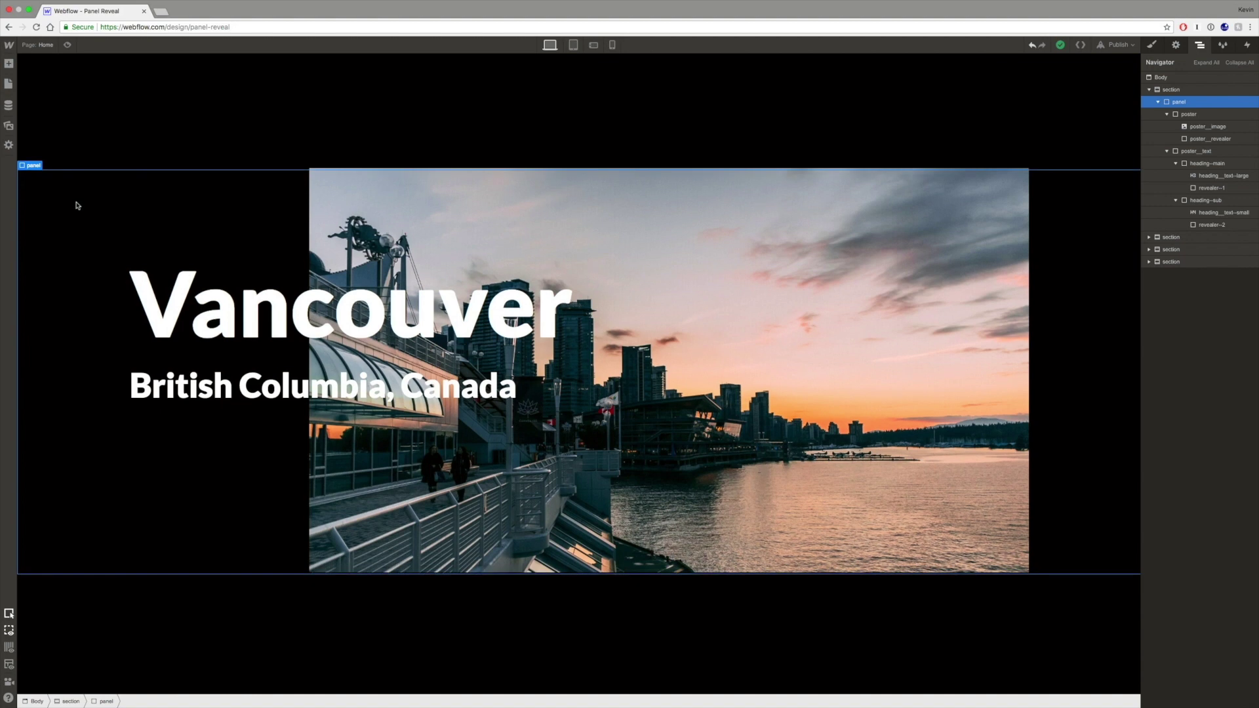
pyautogui.click(1198, 115)
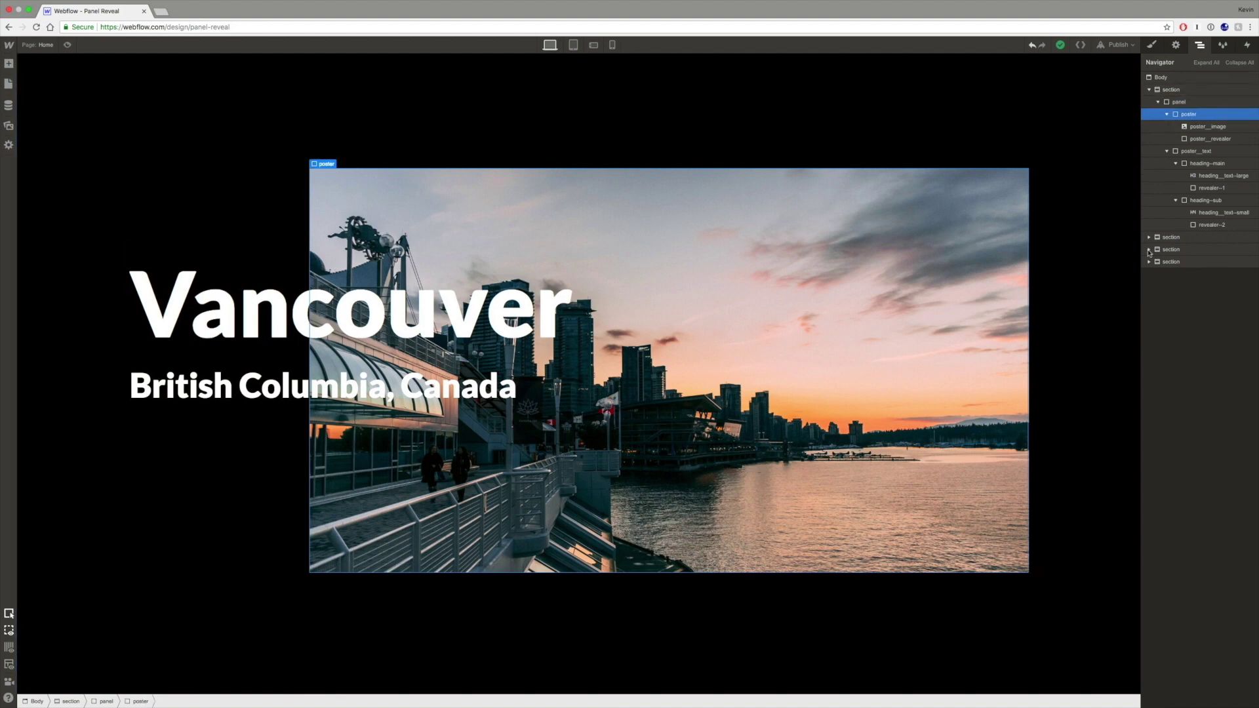
pyautogui.click(1204, 143)
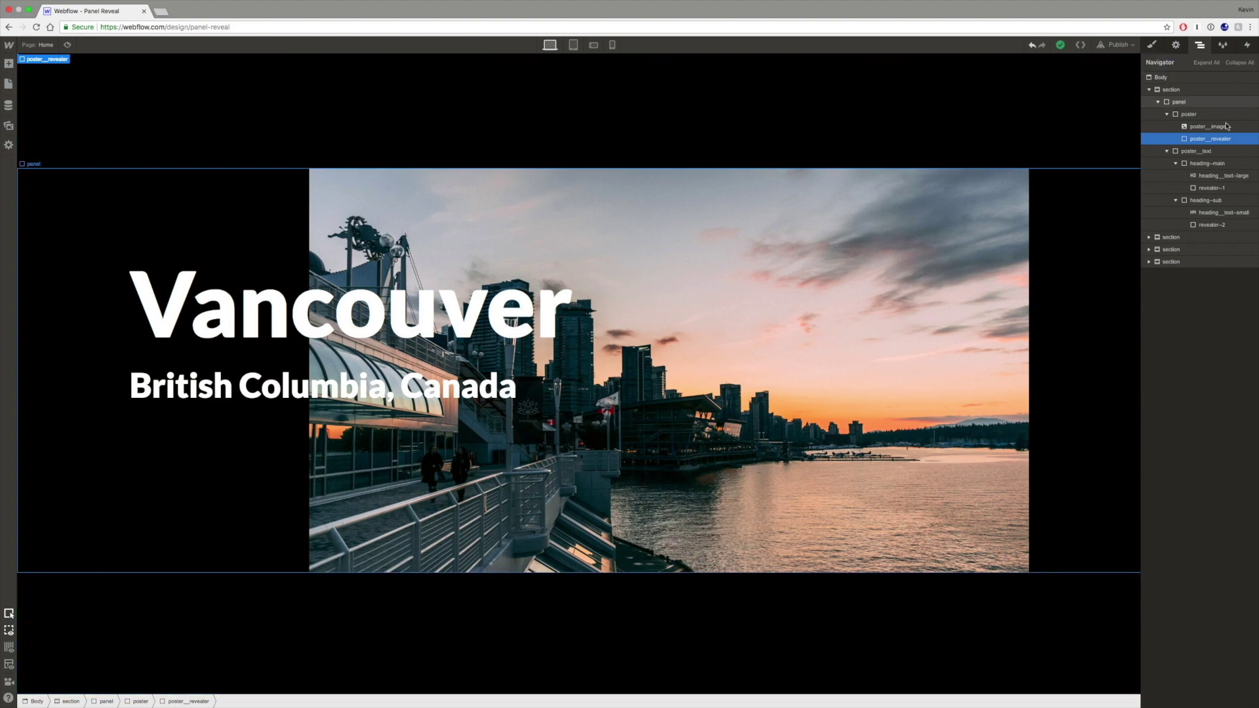
pyautogui.click(1153, 45)
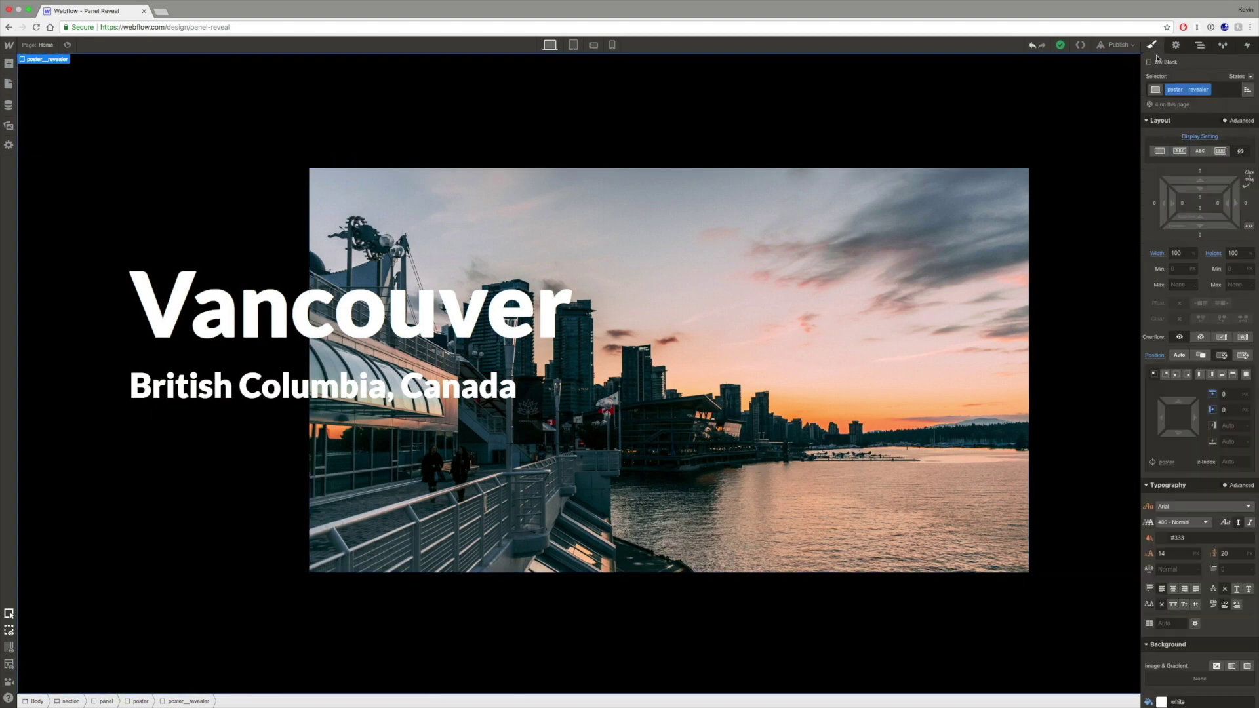
pyautogui.click(1159, 151)
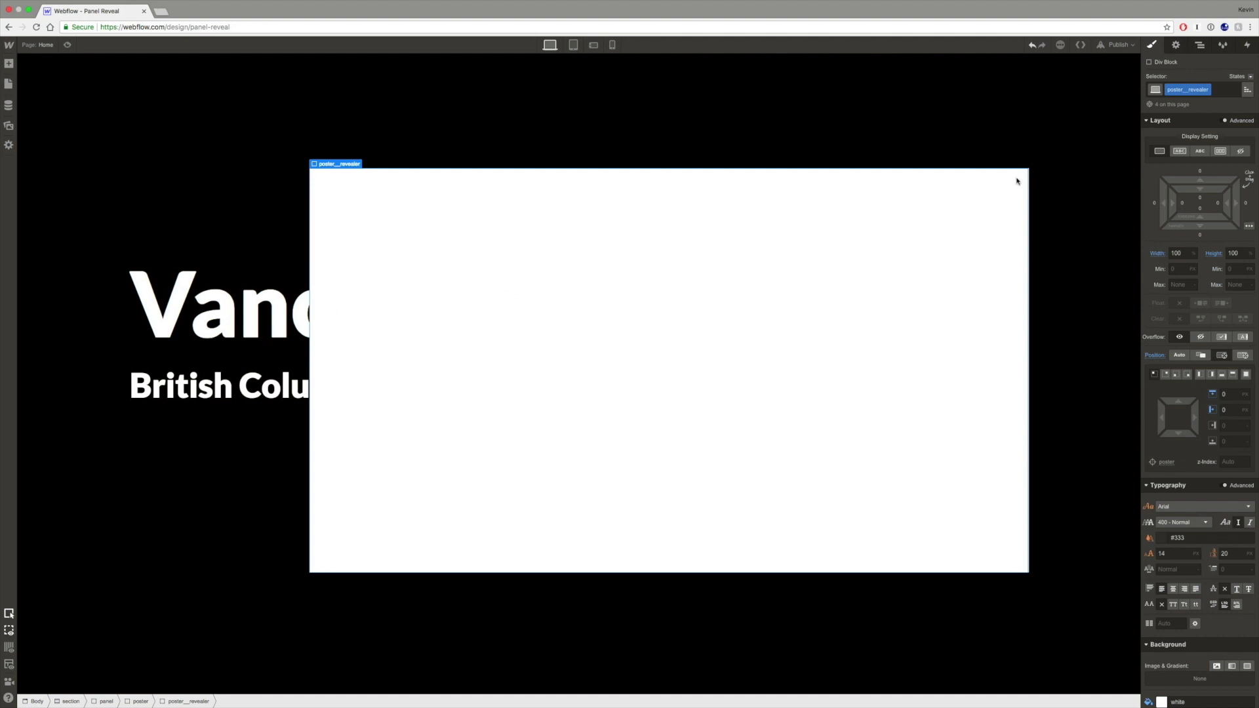
# Step: Examine the poster and poster__text structure and the style settings of the heading--main and heading--sub blocks
pyautogui.click(1200, 44)
pyautogui.click(1211, 117)
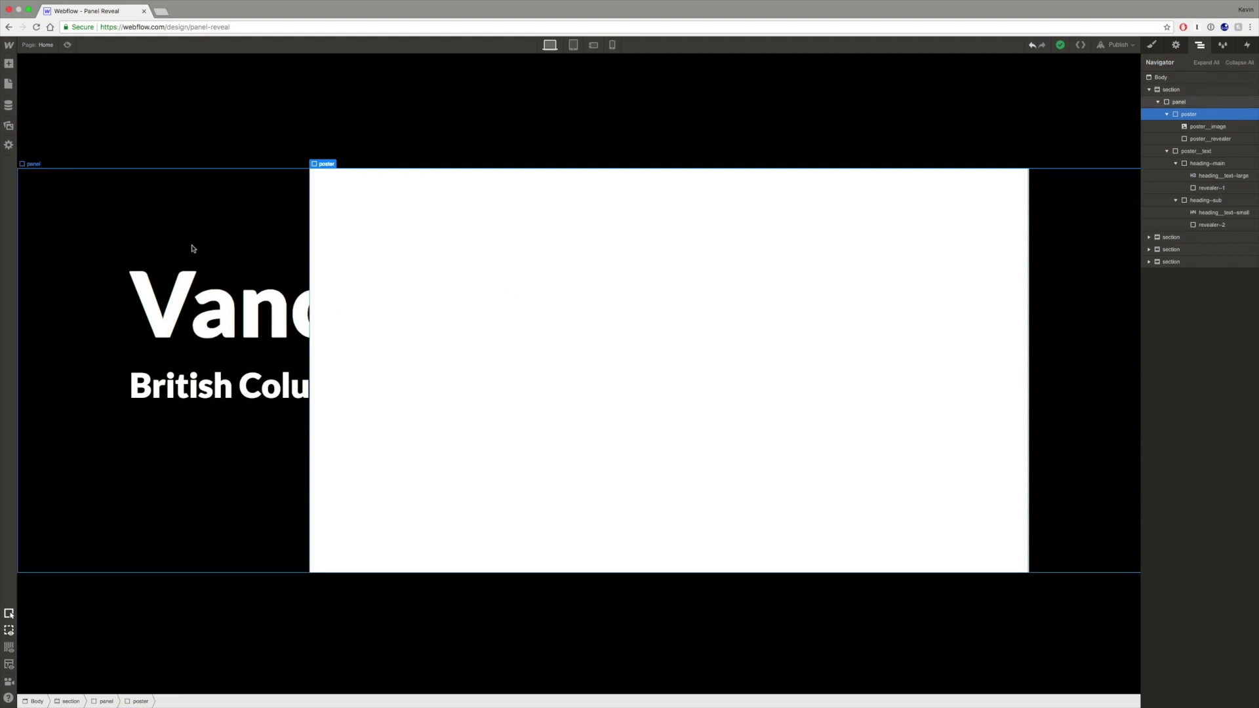
pyautogui.click(1206, 153)
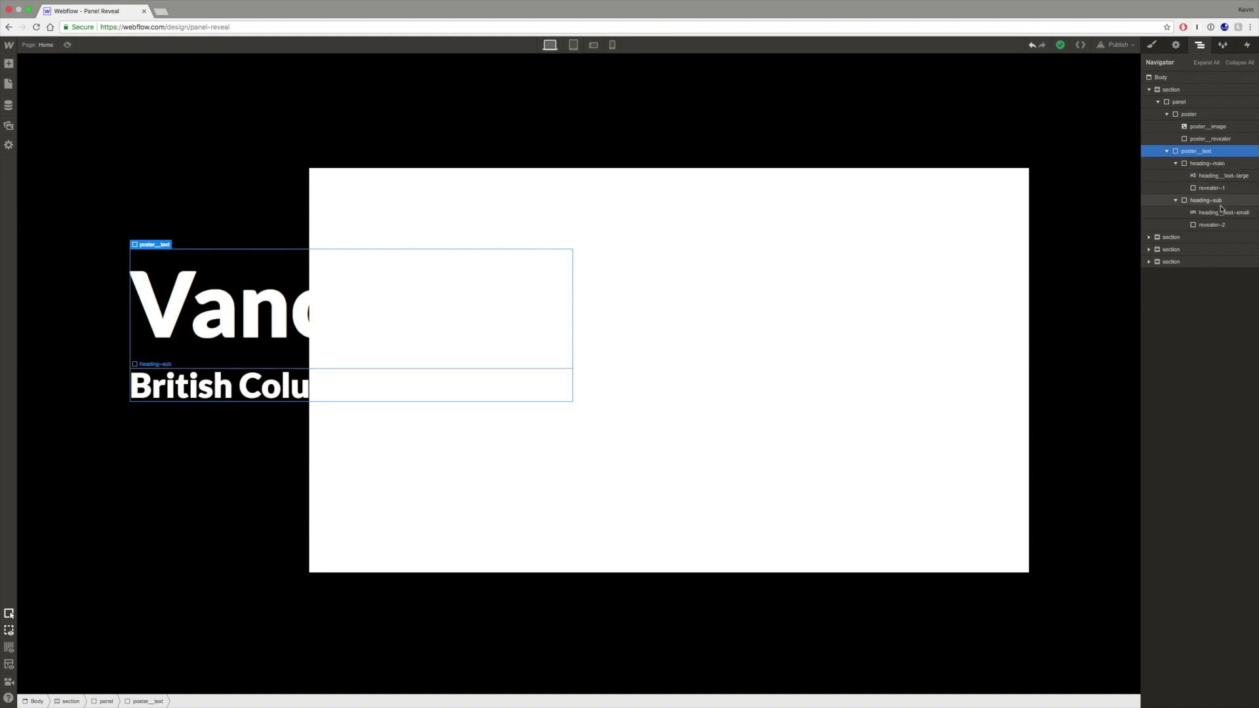
pyautogui.click(1210, 167)
pyautogui.click(1152, 45)
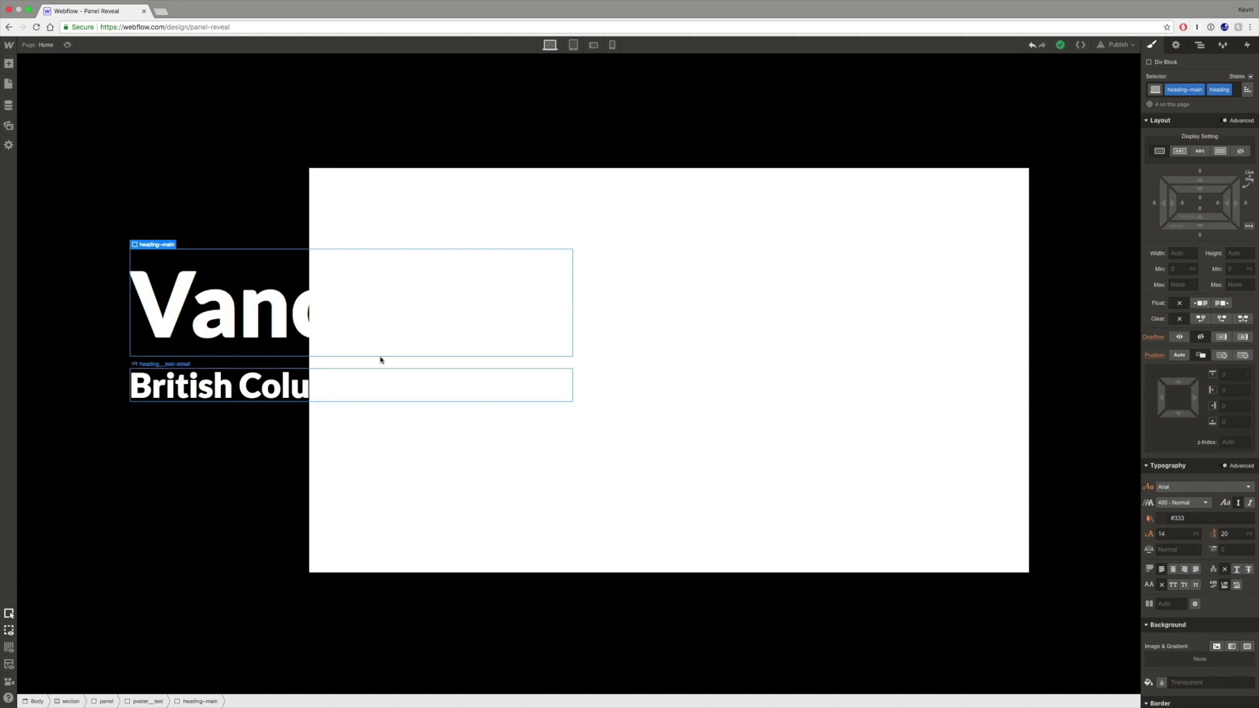
pyautogui.click(1199, 45)
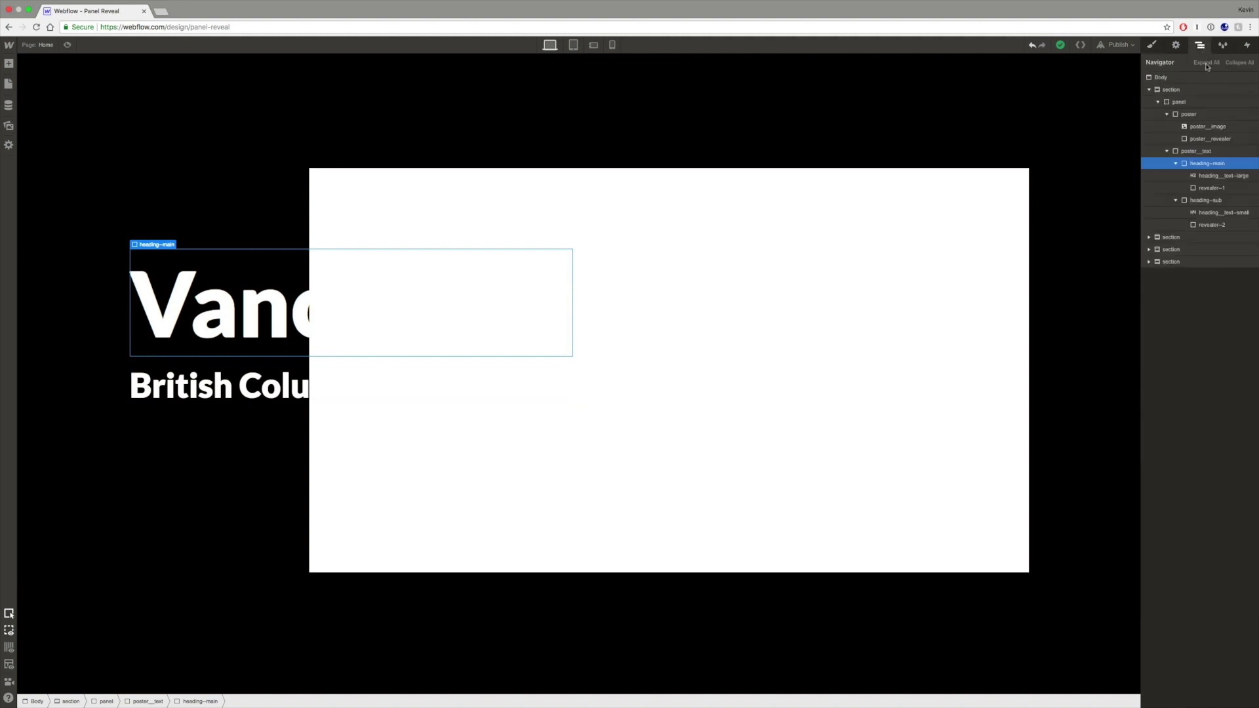
pyautogui.click(1205, 200)
pyautogui.click(1151, 45)
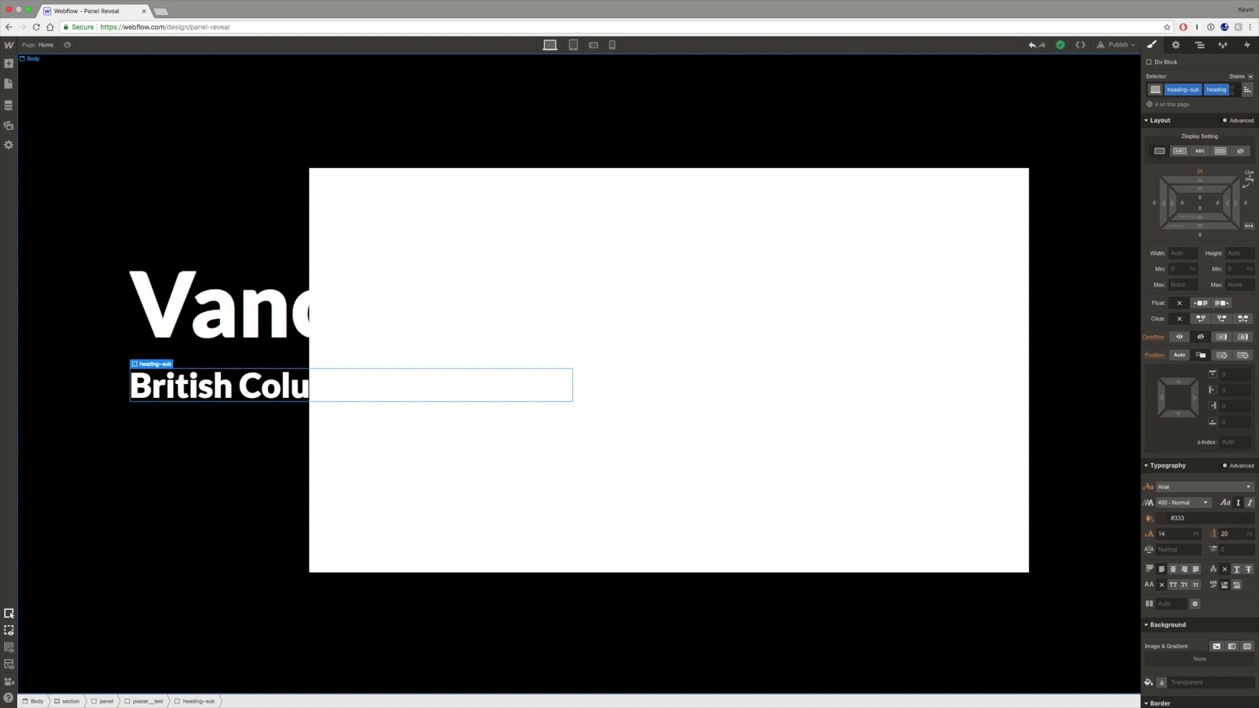
# Step: Replace both classes on the heading--sub block with the single class heading
pyautogui.click(1232, 90)
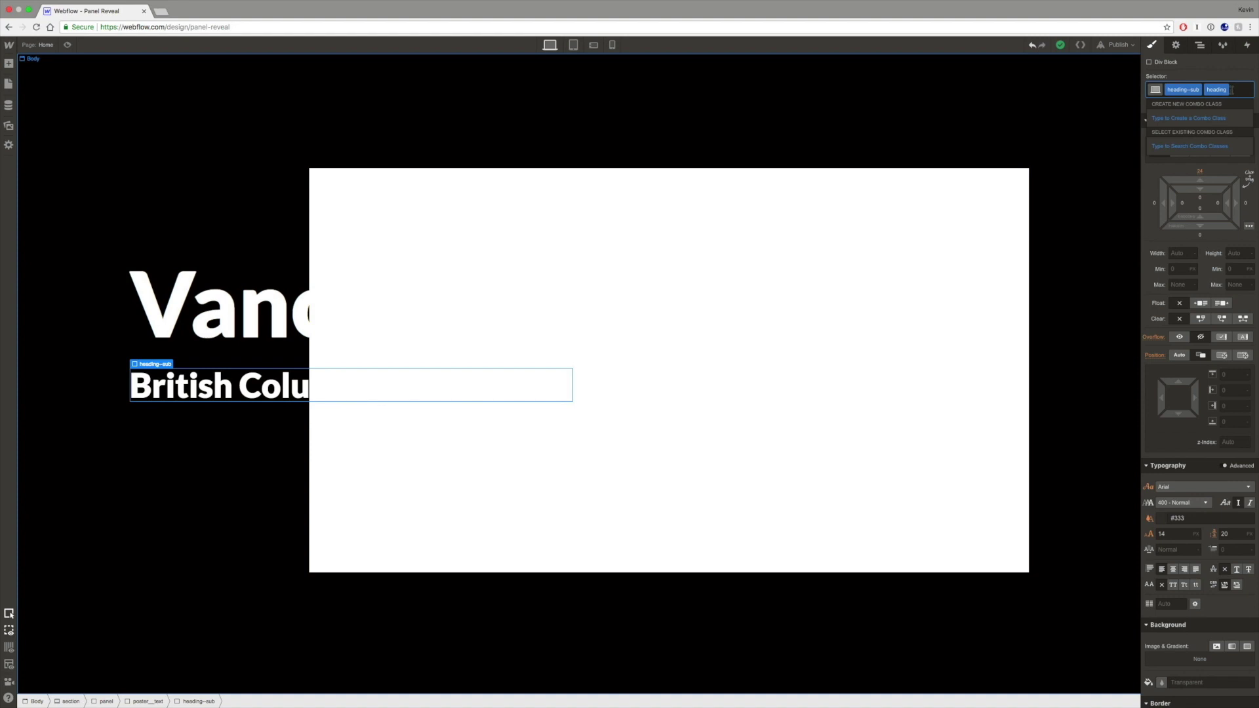
pyautogui.press('BackSpace')
pyautogui.press('BackSpace')
pyautogui.write('heading')
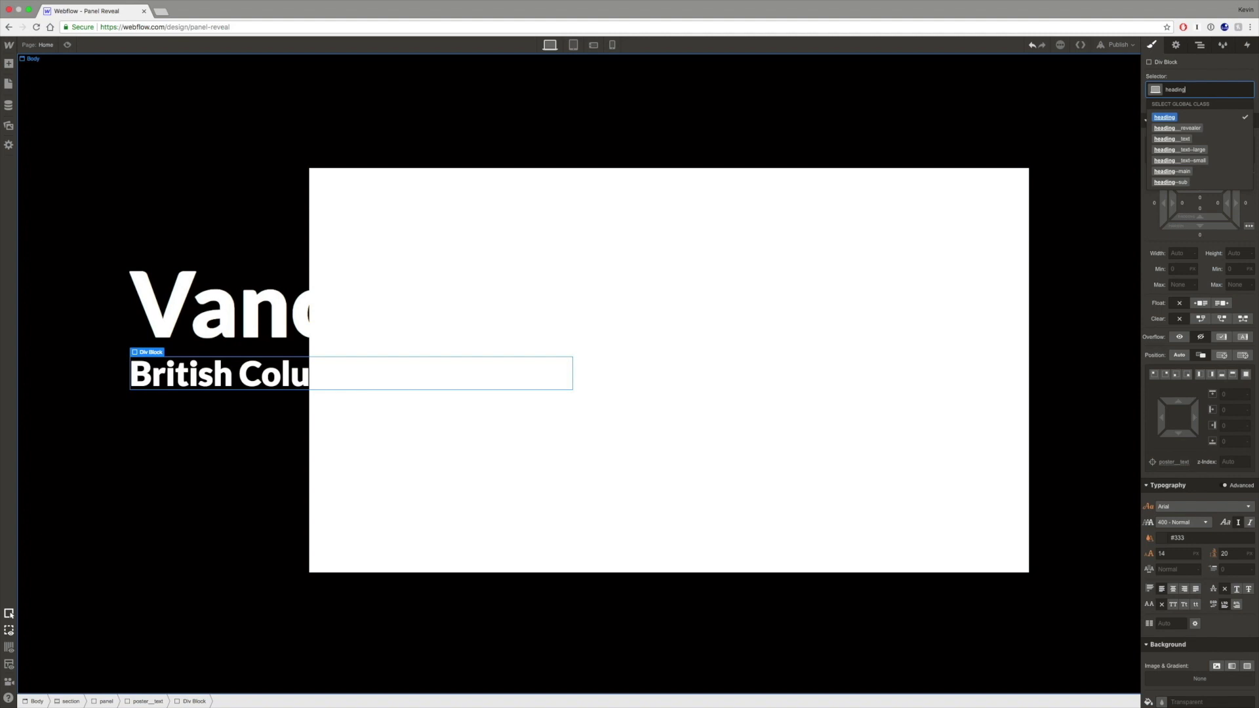
pyautogui.press('Return')
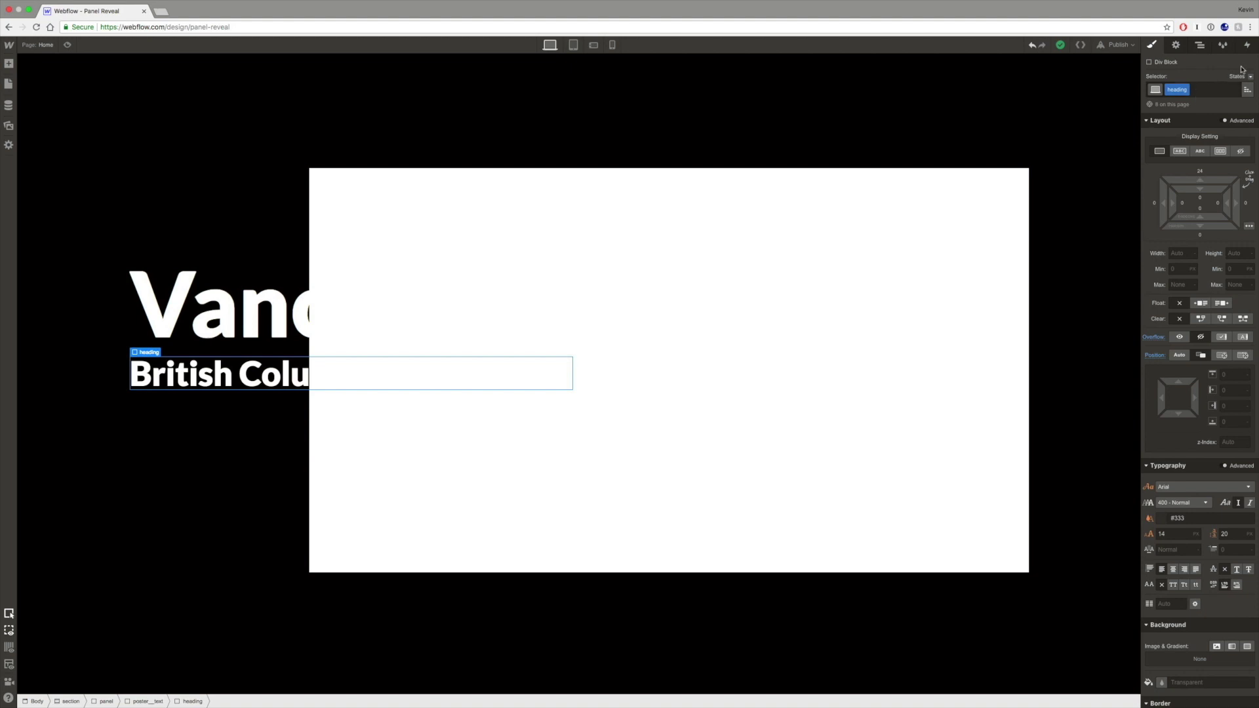
# Step: Replace the subheading block's class with heading--sub and add heading as its combo class
pyautogui.click(1212, 90)
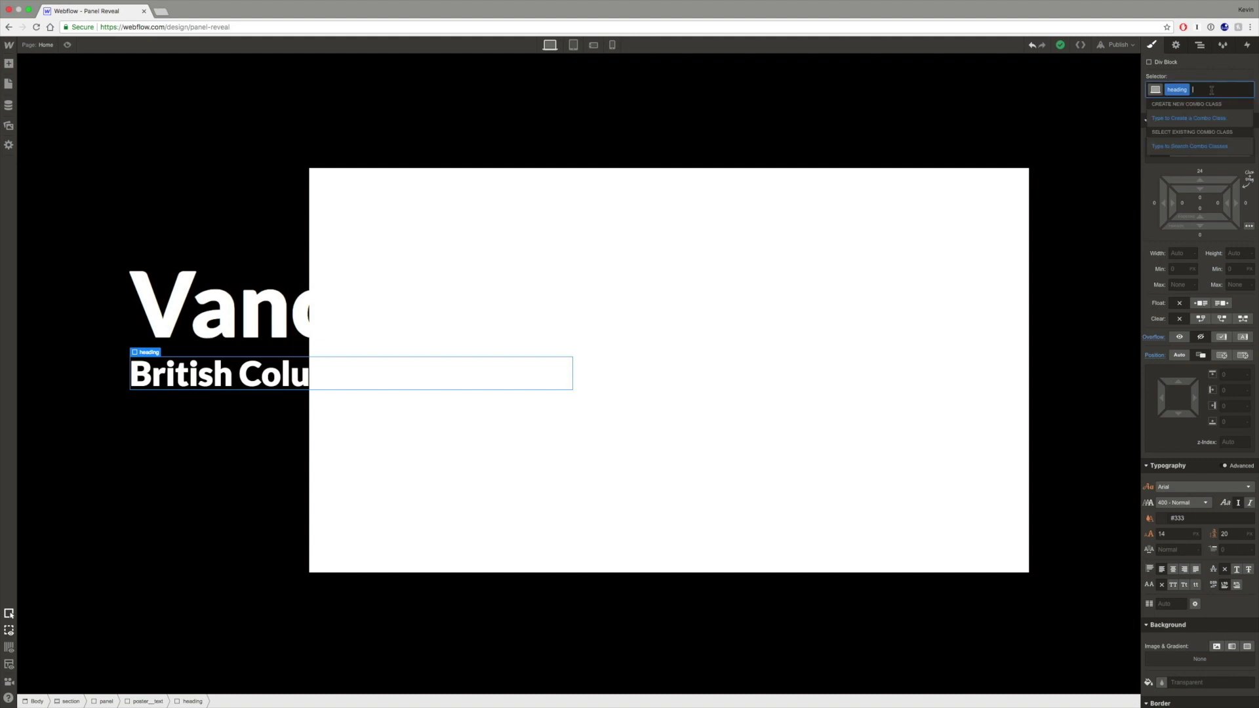
pyautogui.press('BackSpace')
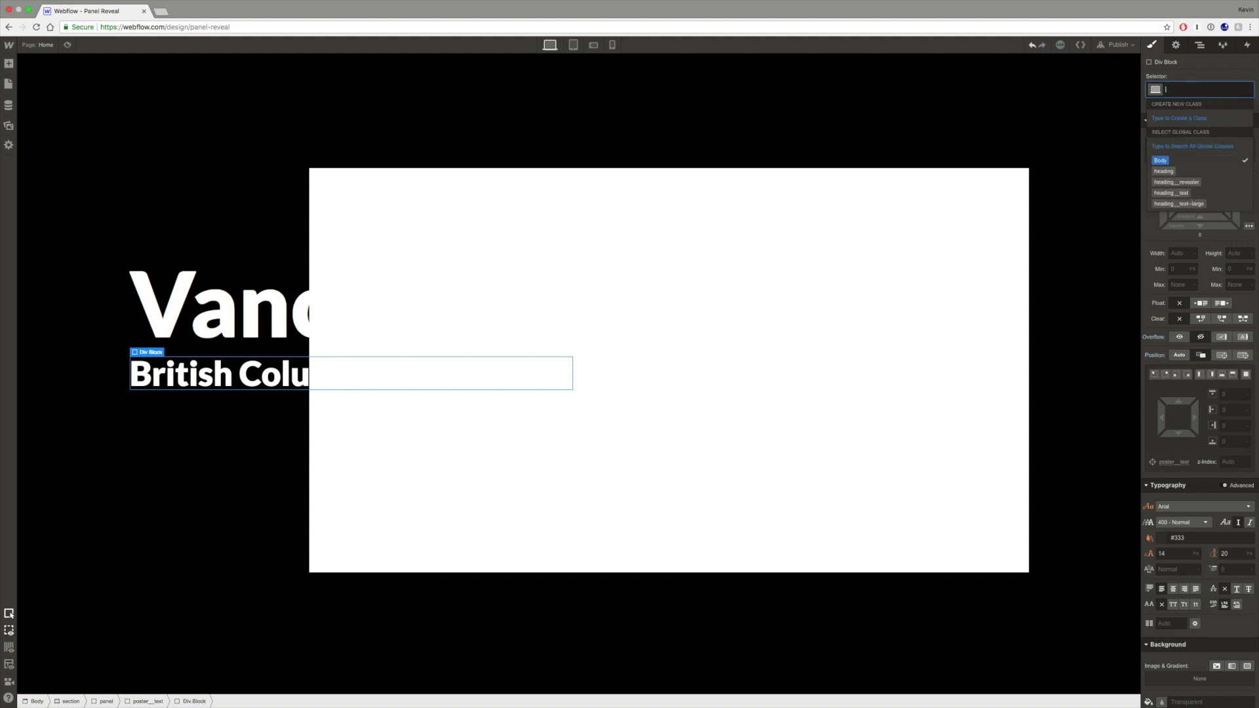
pyautogui.write('heading--sub')
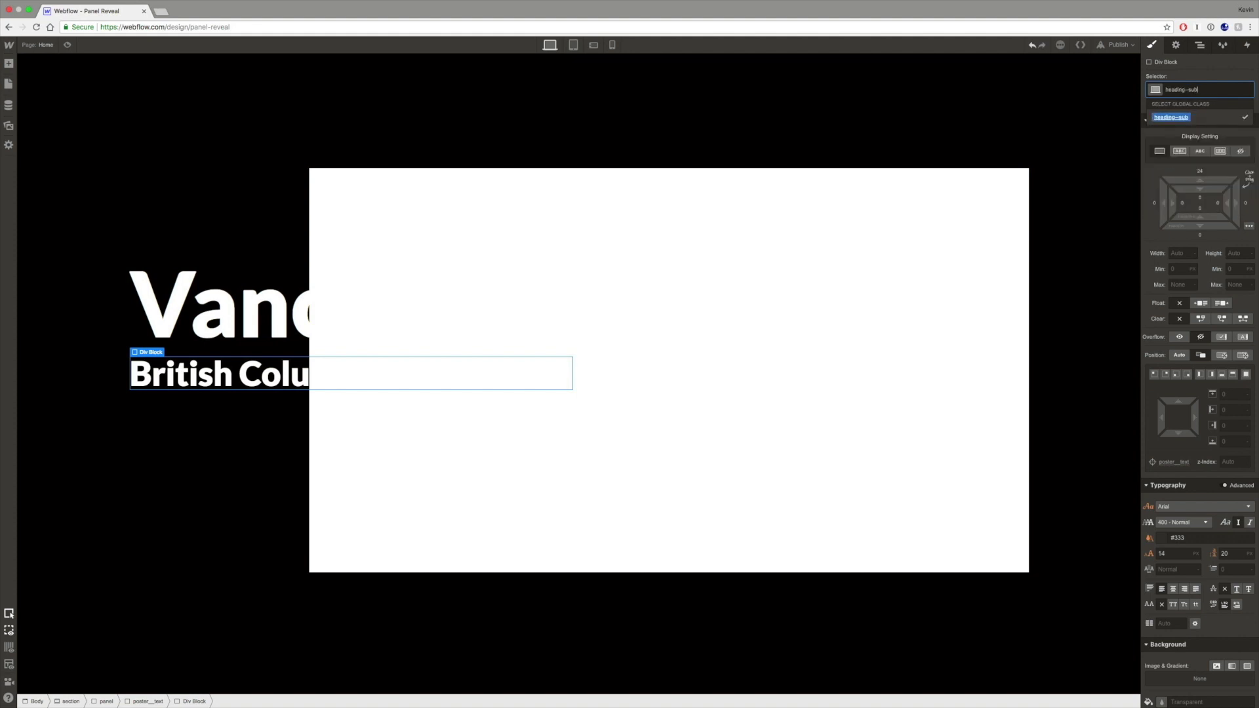
pyautogui.press('Return')
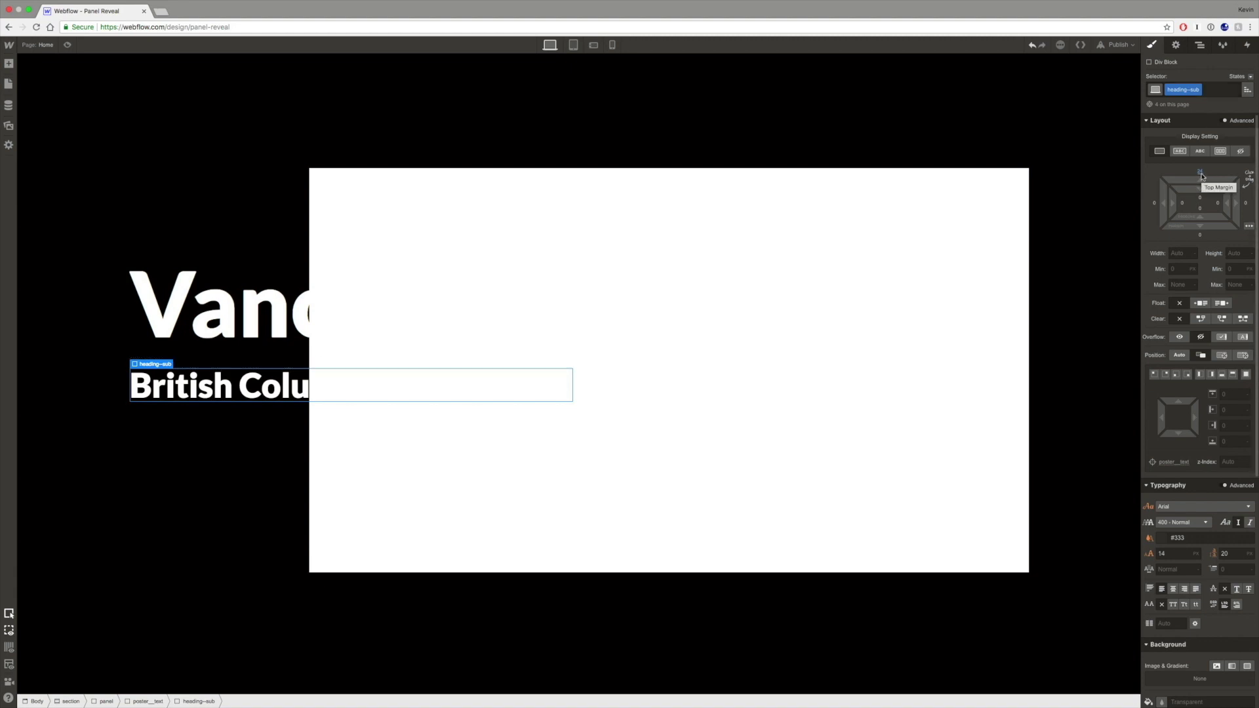
pyautogui.click(1220, 90)
pyautogui.write('headi')
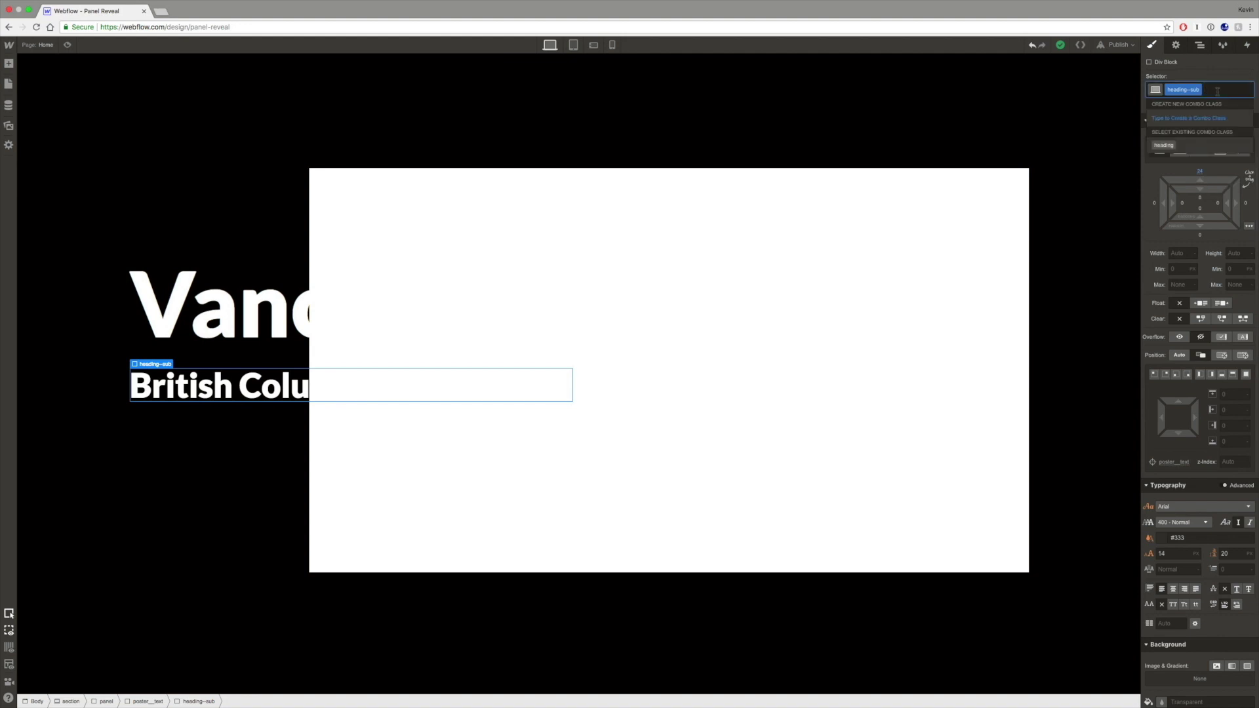
pyautogui.write('ng')
pyautogui.press('Return')
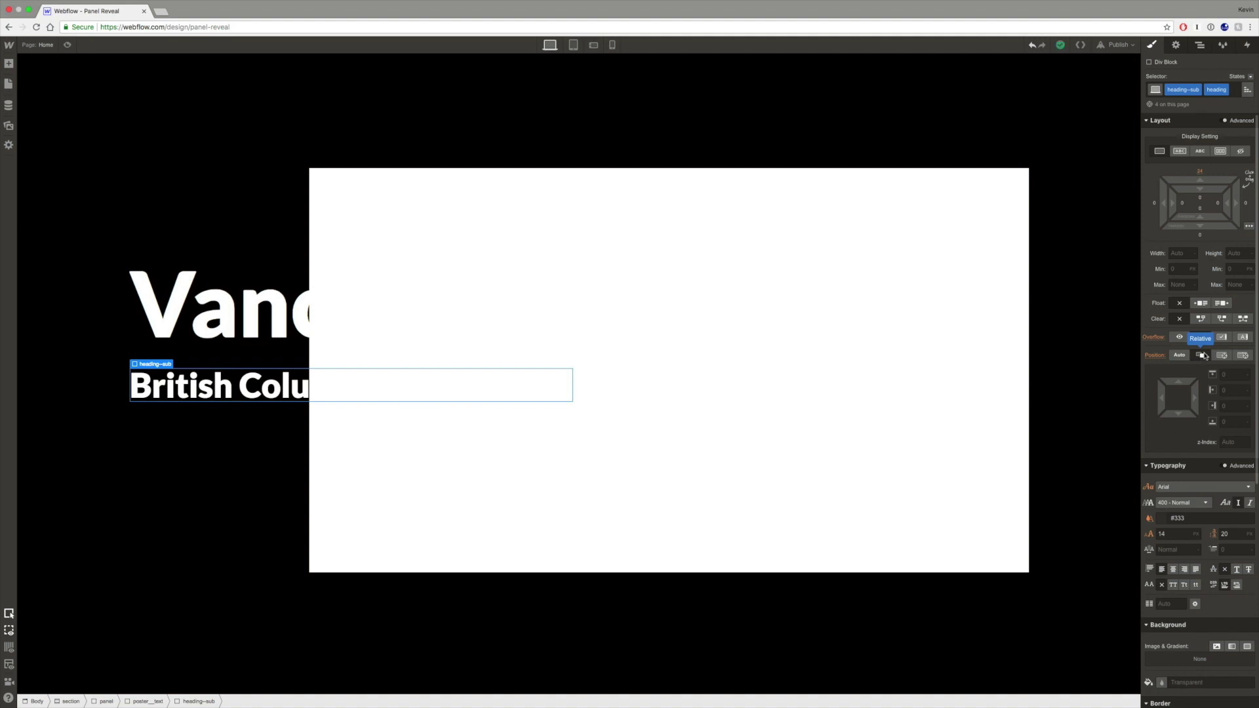
# Step: Examine the classes and style settings of the heading--main block and its heading__text--large heading
pyautogui.click(165, 293)
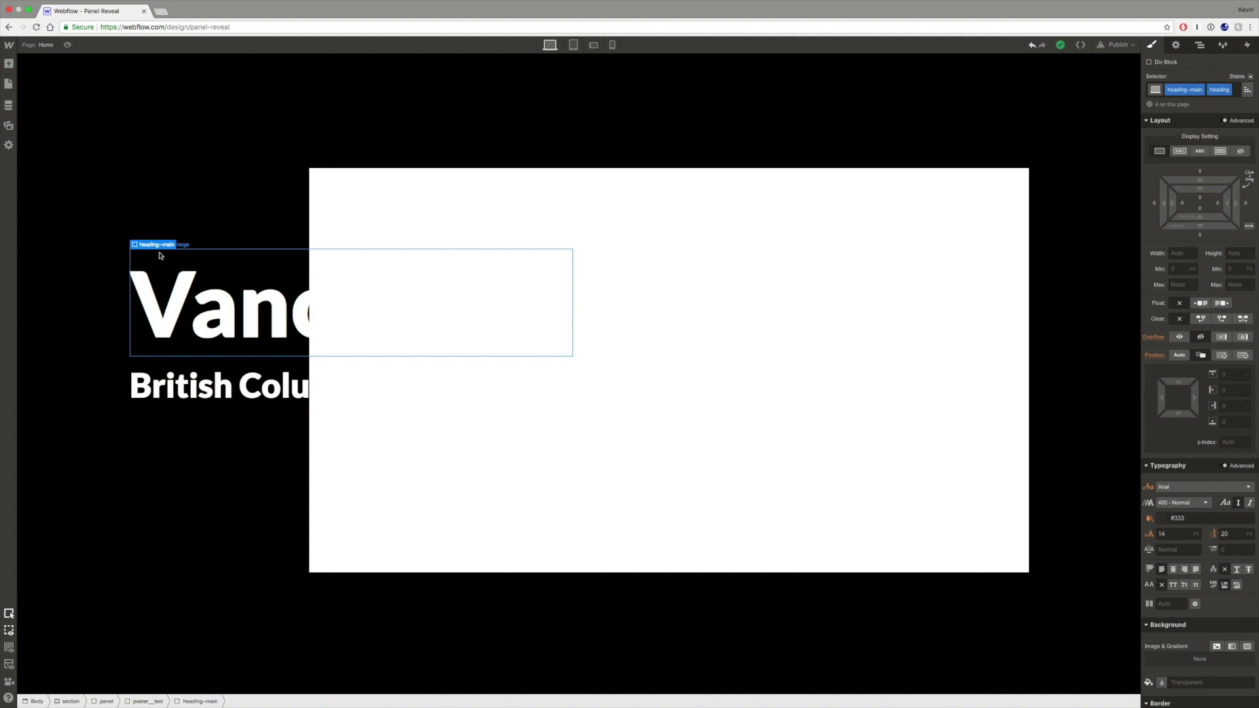
pyautogui.click(1199, 45)
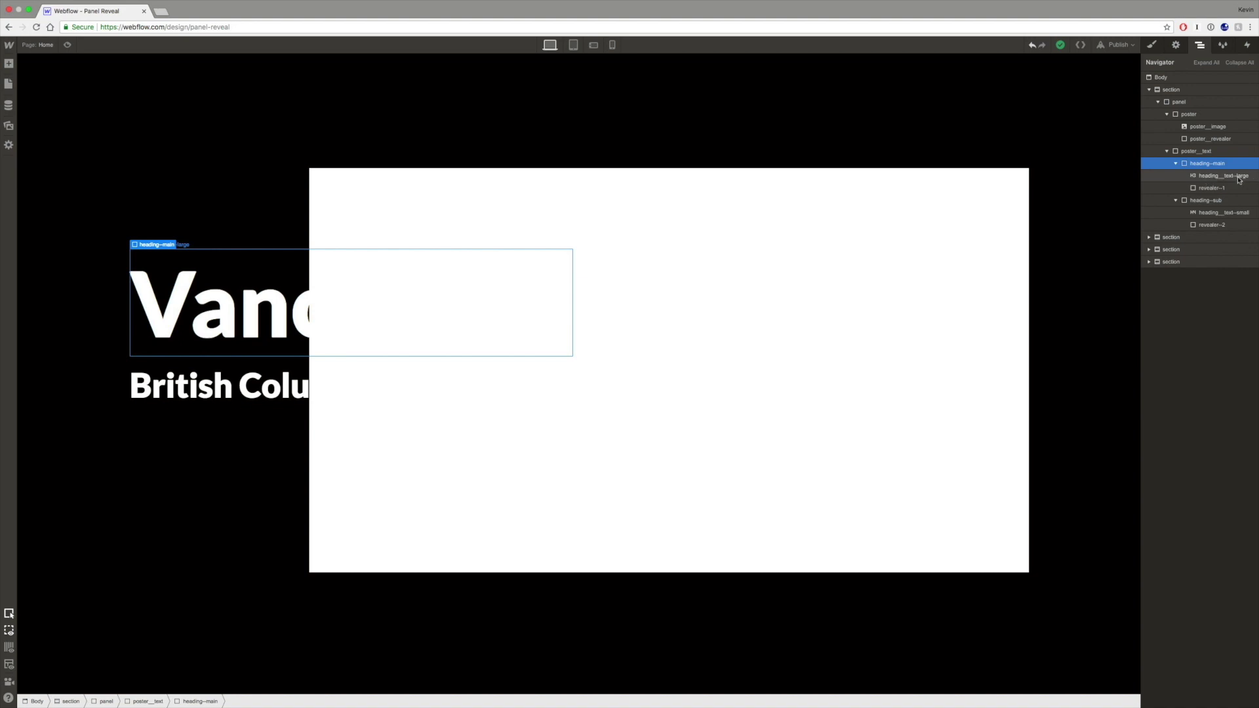
pyautogui.click(1221, 176)
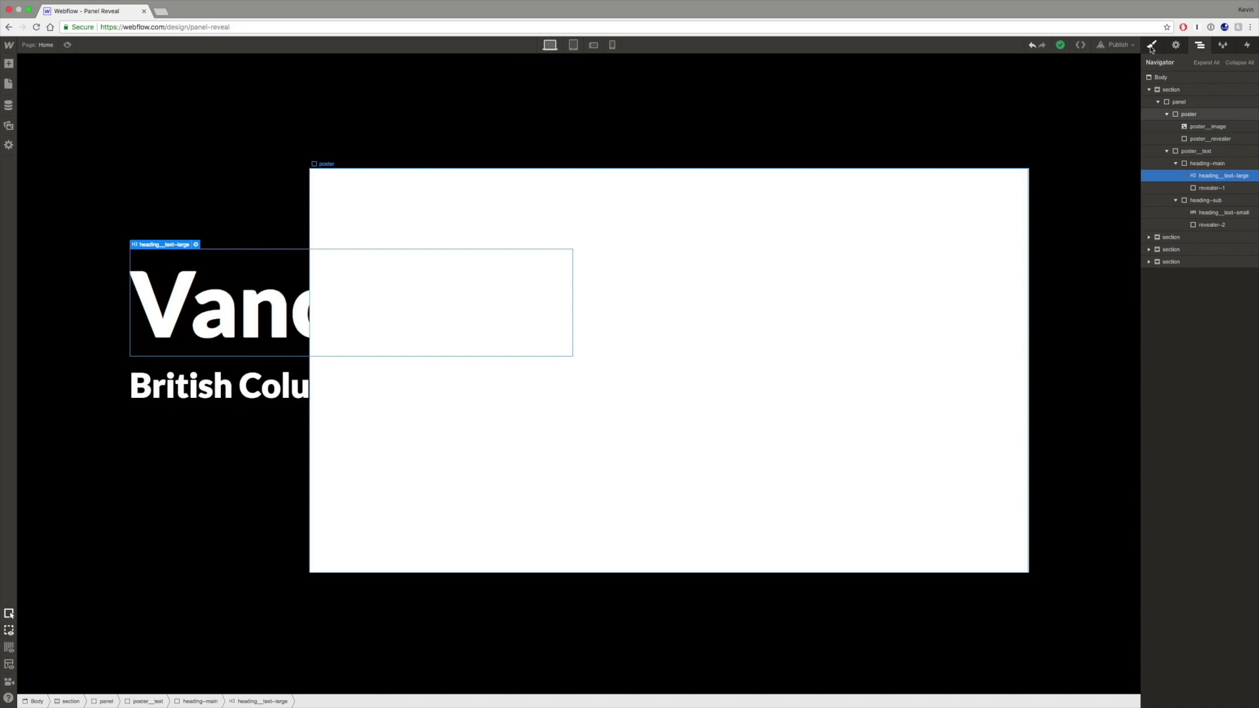
pyautogui.click(1152, 45)
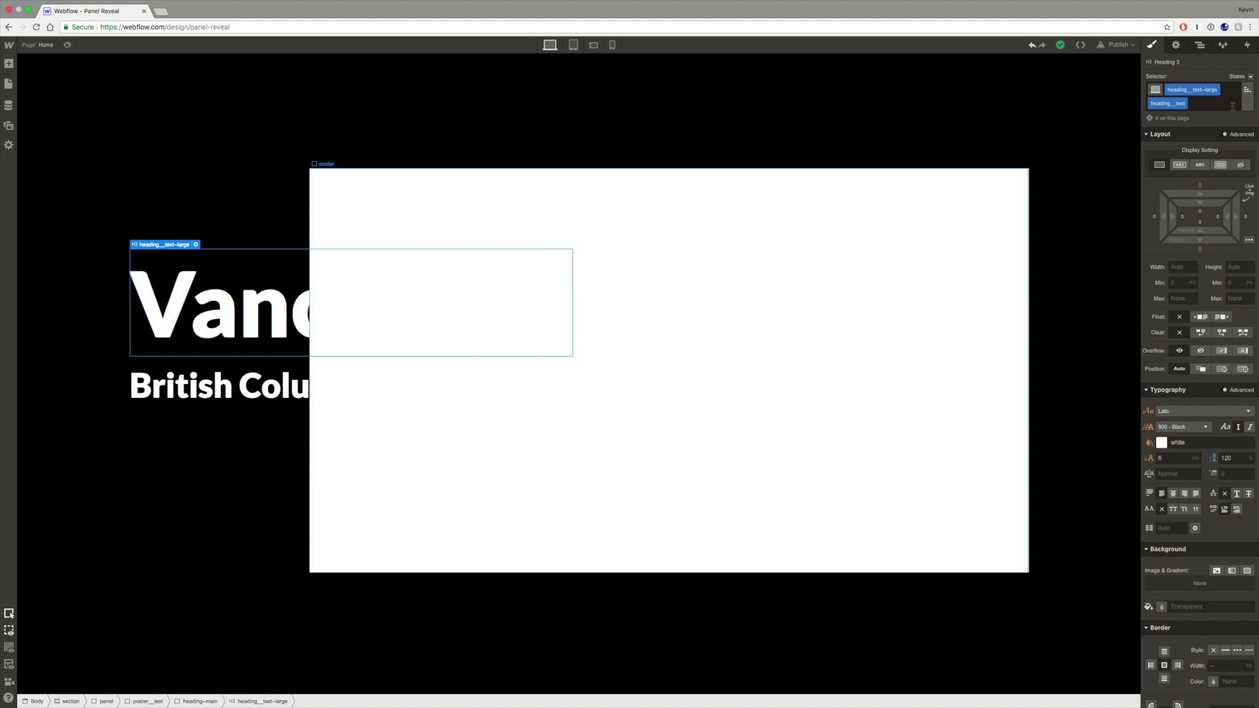
# Step: Remove the display setting style from the revealer--1 block inside heading--main
pyautogui.click(1200, 45)
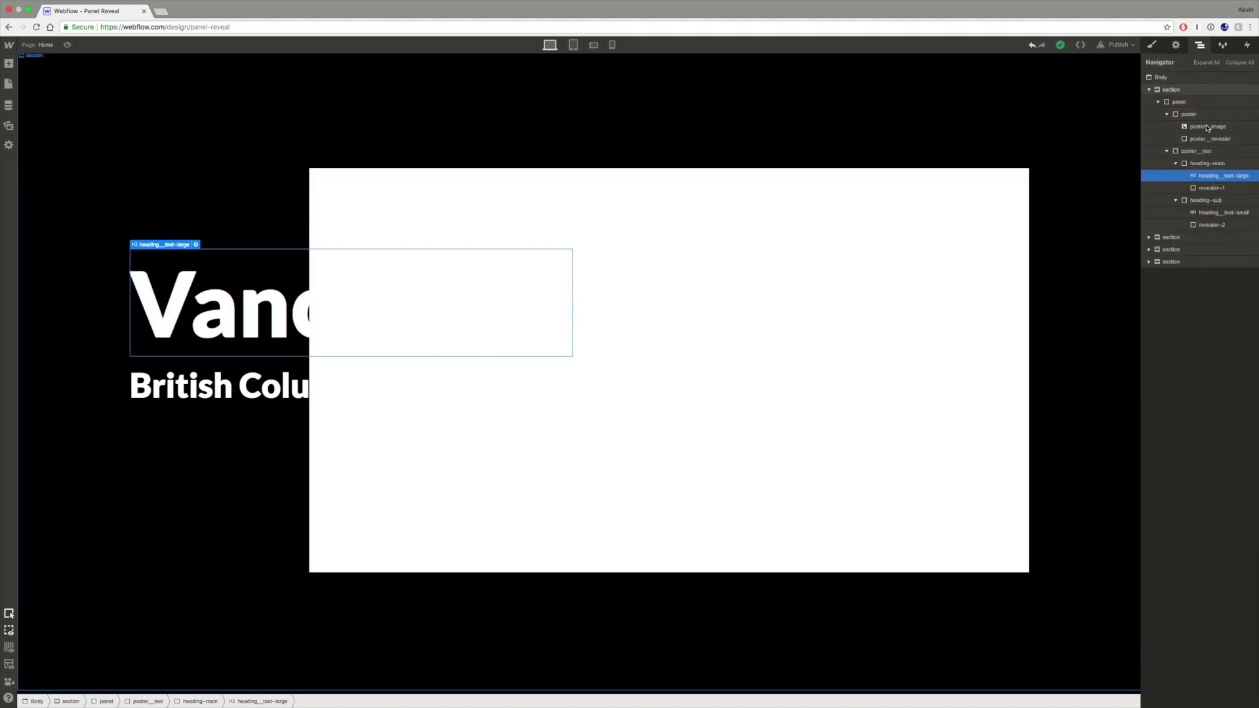
pyautogui.click(1214, 190)
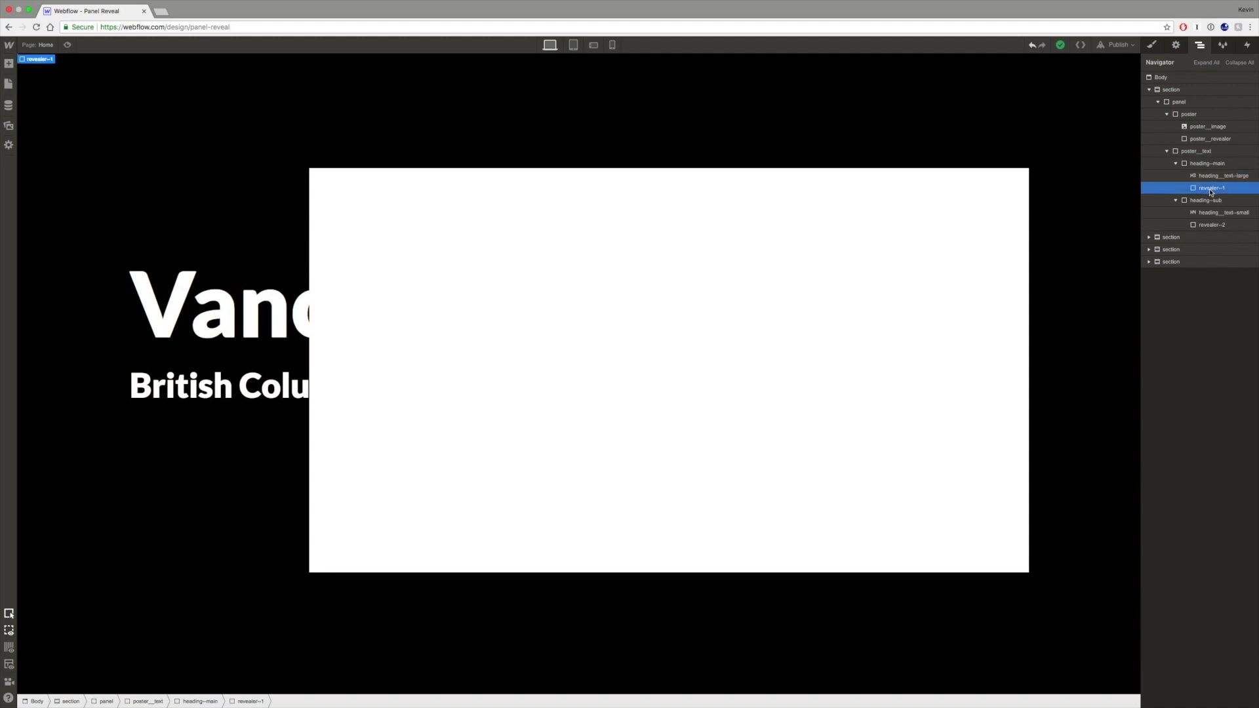
pyautogui.click(1153, 46)
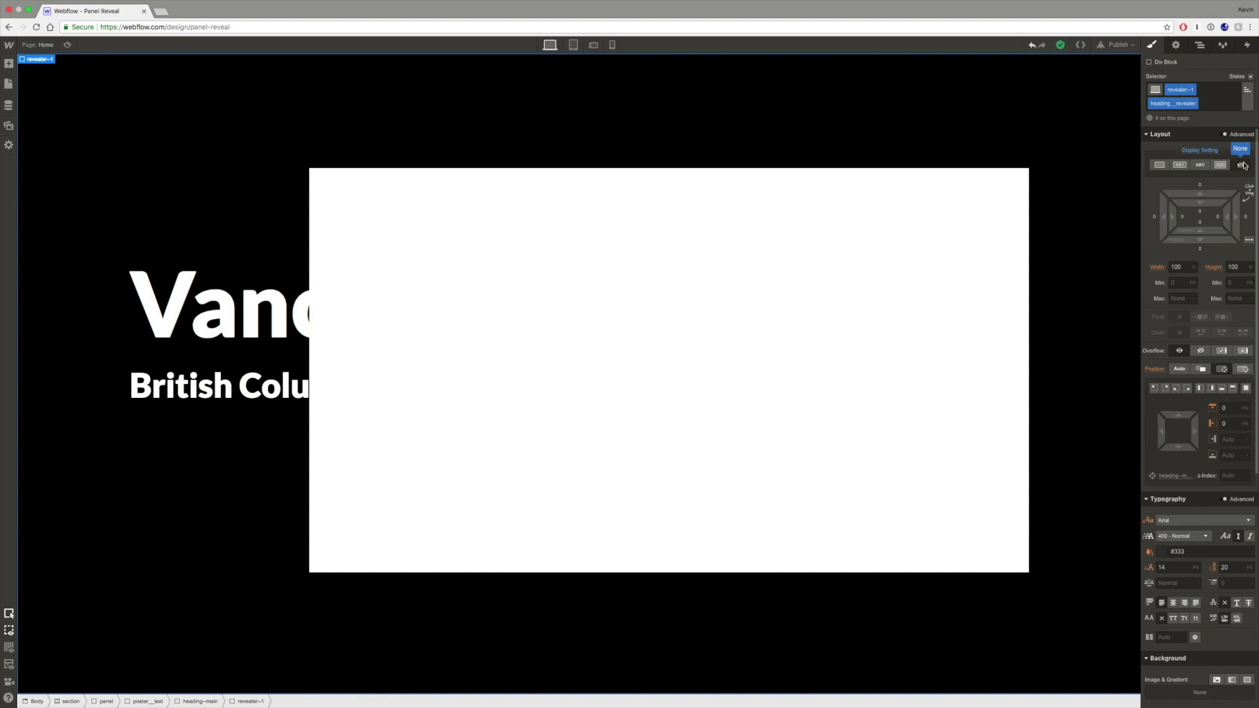
pyautogui.click(1199, 150)
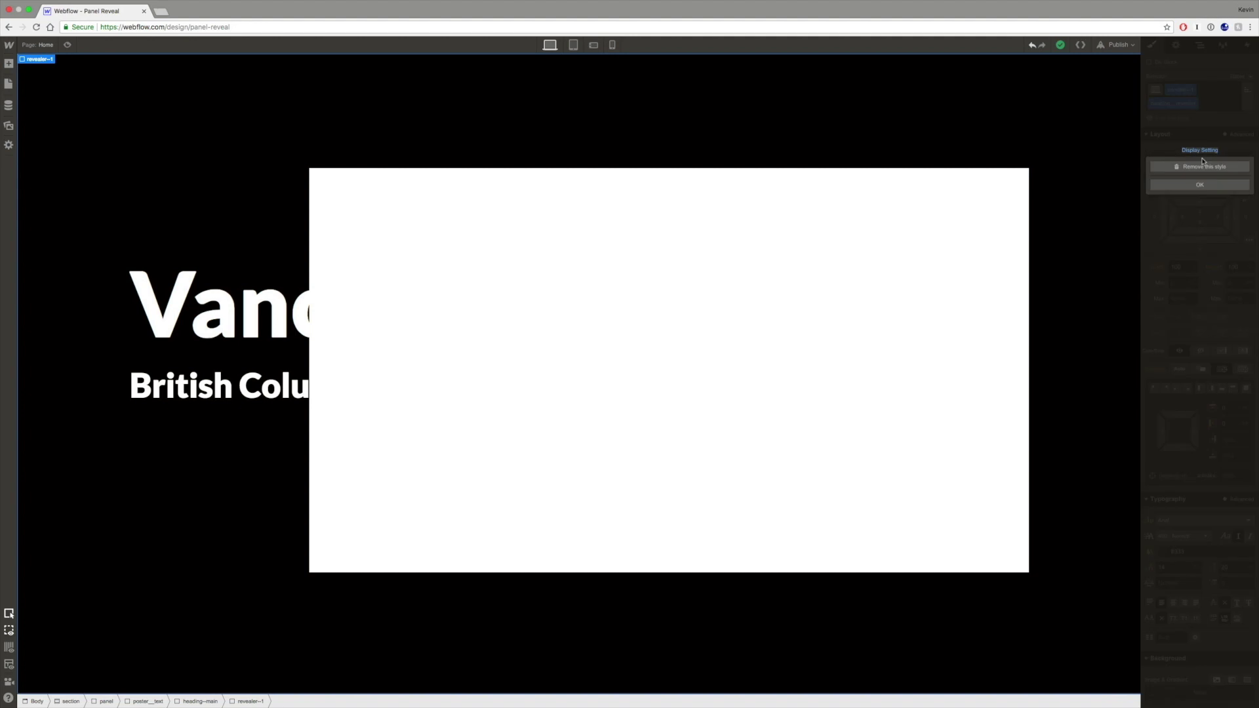
pyautogui.click(1200, 168)
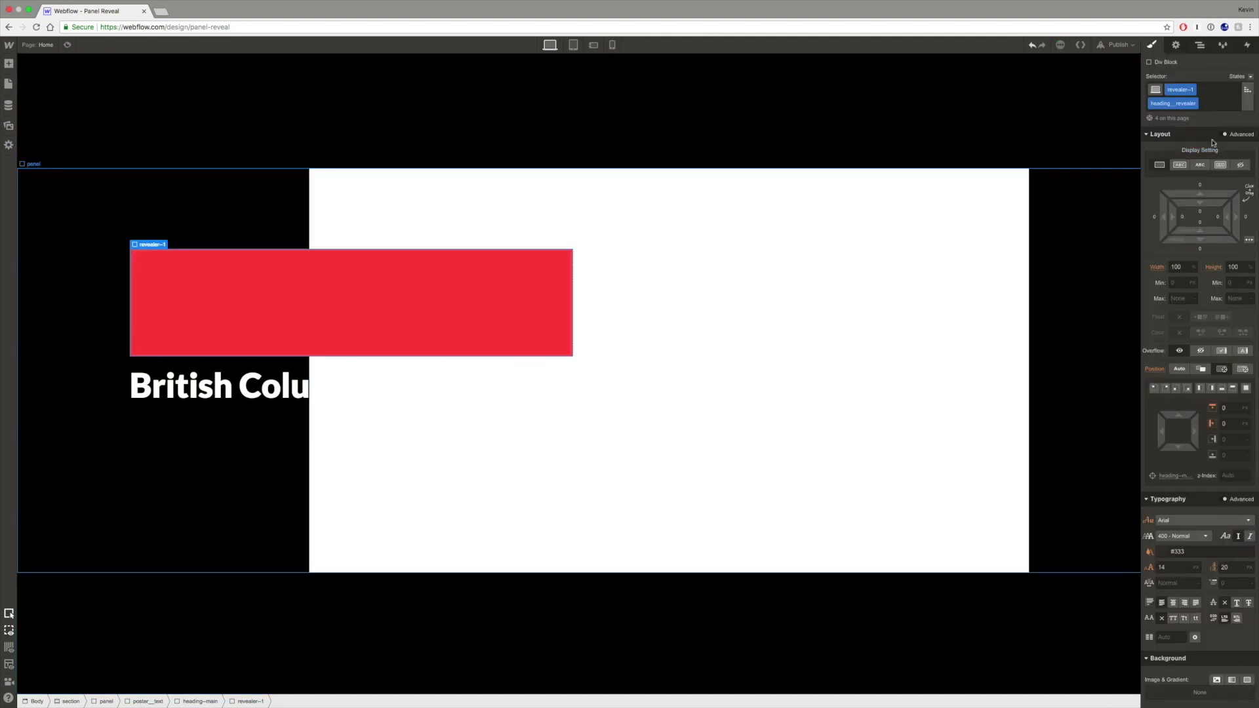
# Step: Remove the display setting style from the revealer--2 block inside heading--sub
pyautogui.click(250, 385)
pyautogui.click(1199, 45)
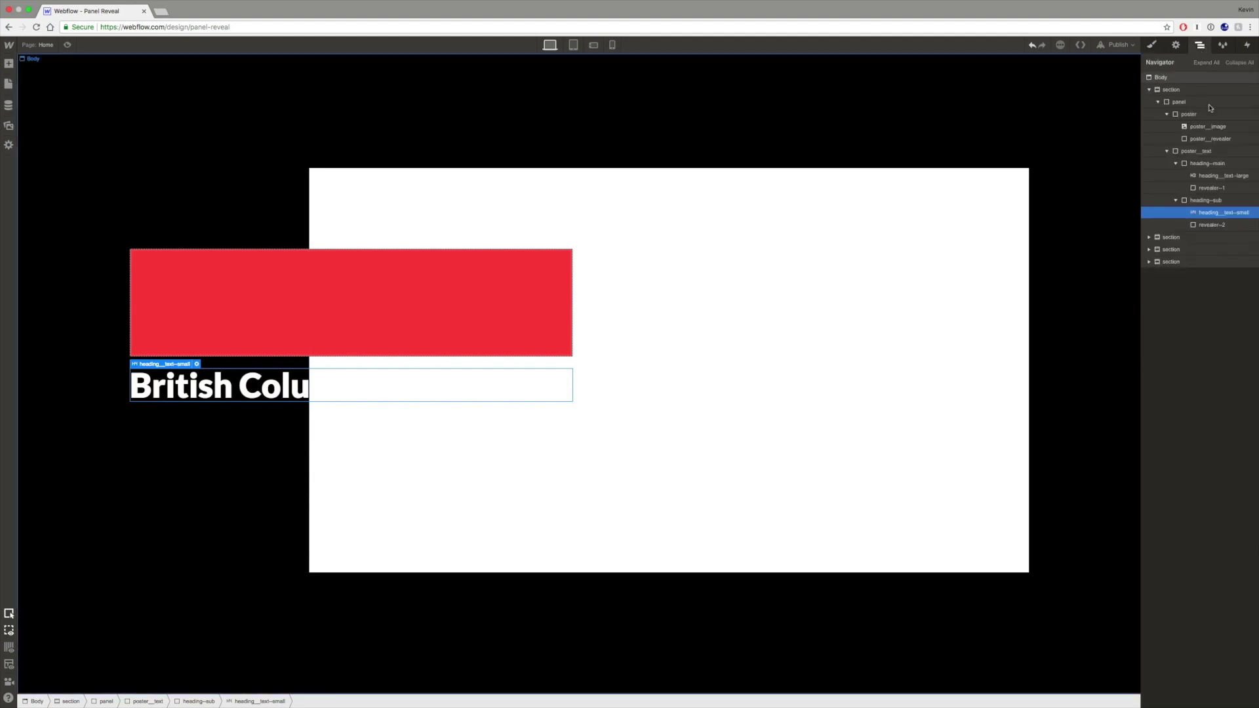
pyautogui.click(1213, 224)
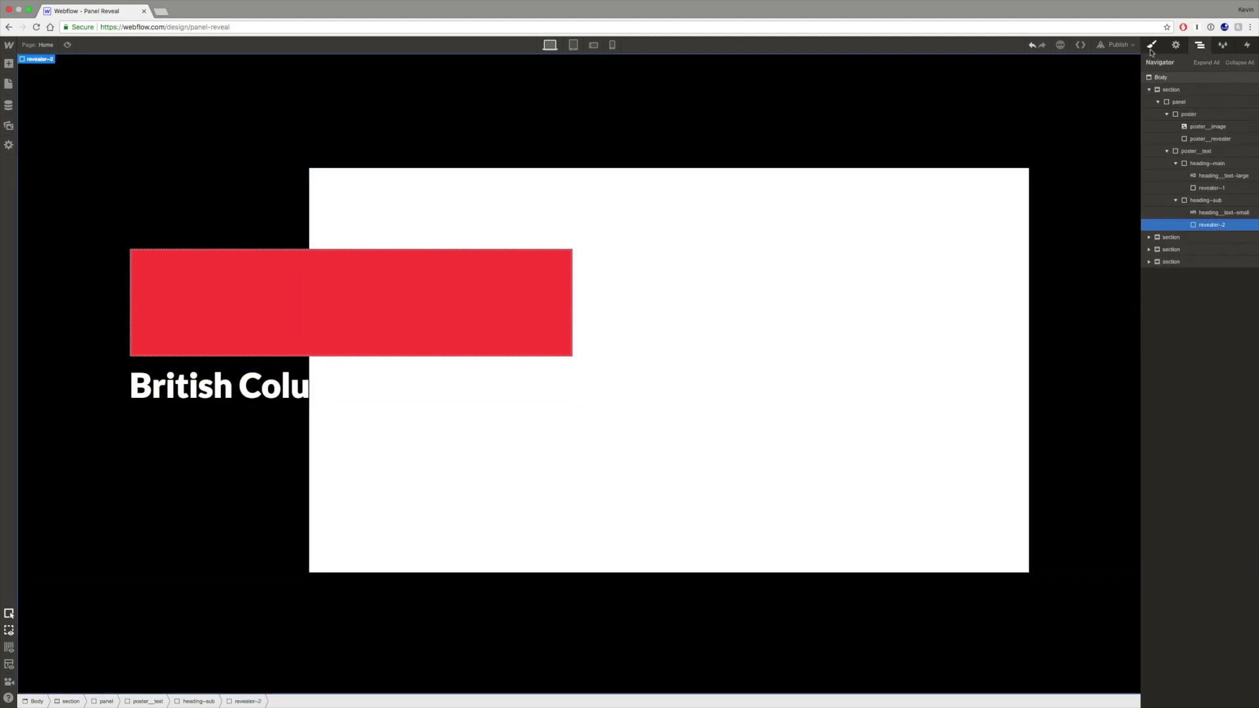
pyautogui.click(1152, 44)
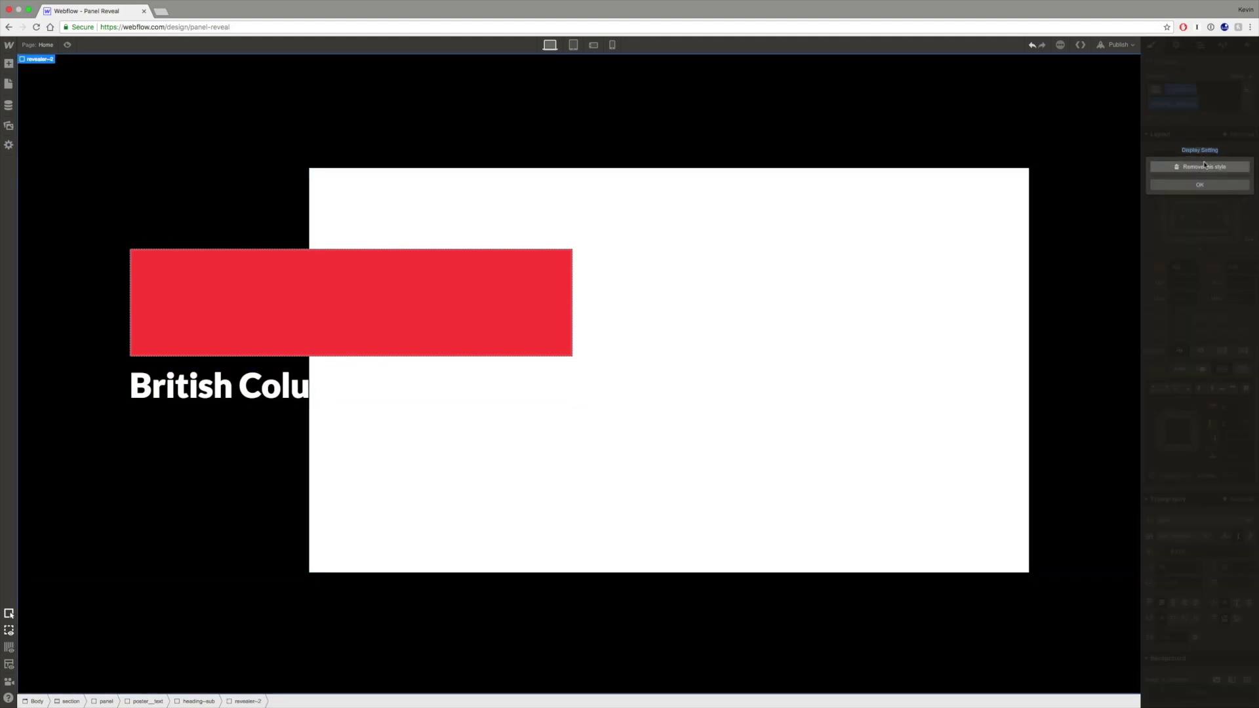
pyautogui.click(1201, 165)
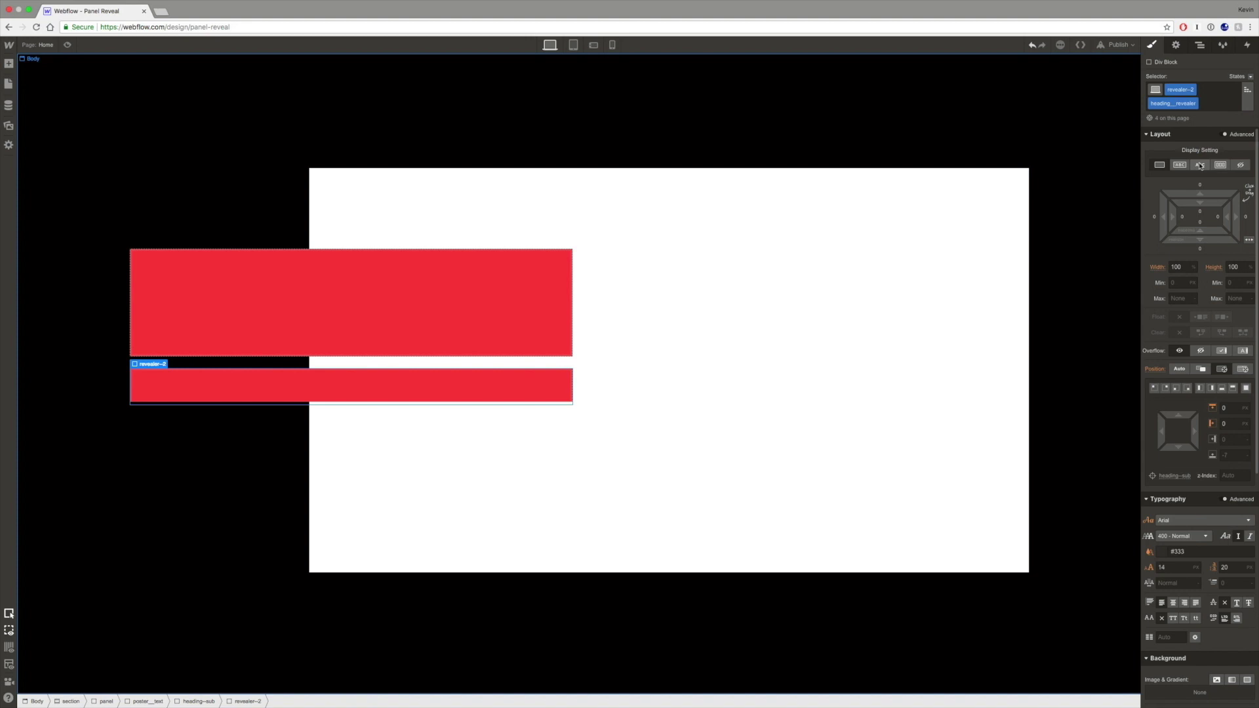
pyautogui.click(775, 638)
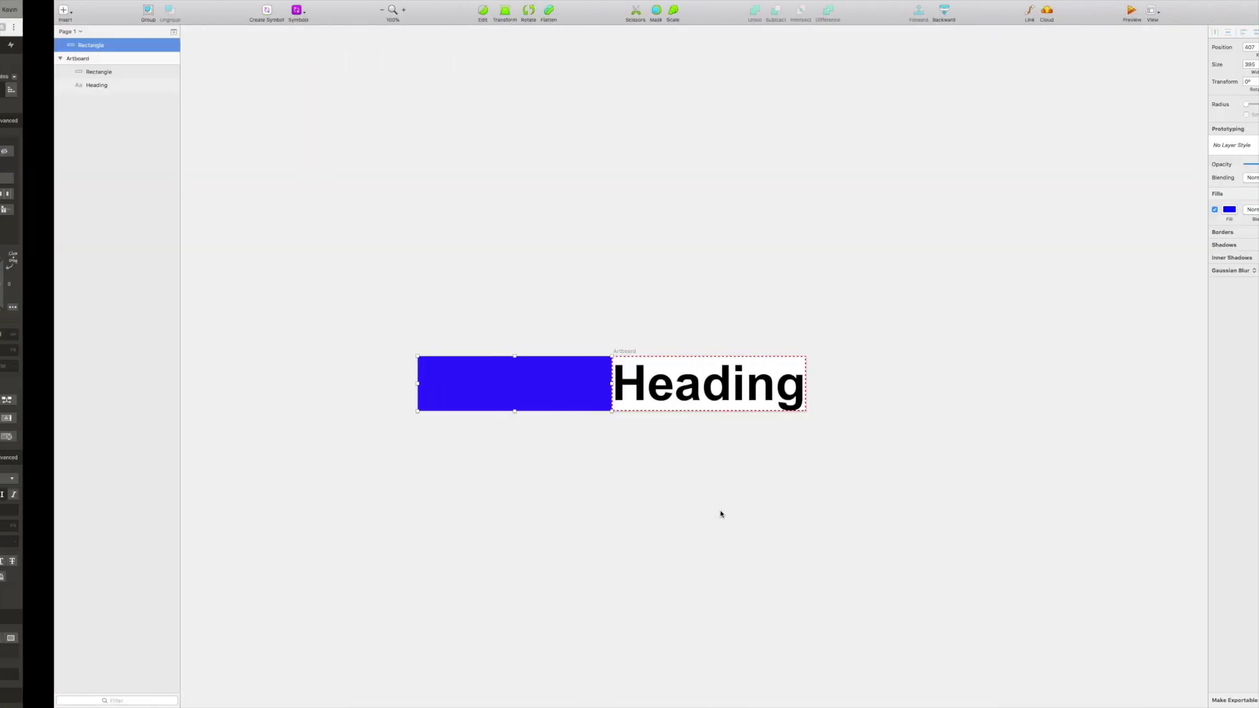
# Step: Switch to Sketch and slide the blue rectangle over the Heading text and onward past the artboard's far side
pyautogui.scroll(1, 844, 403)
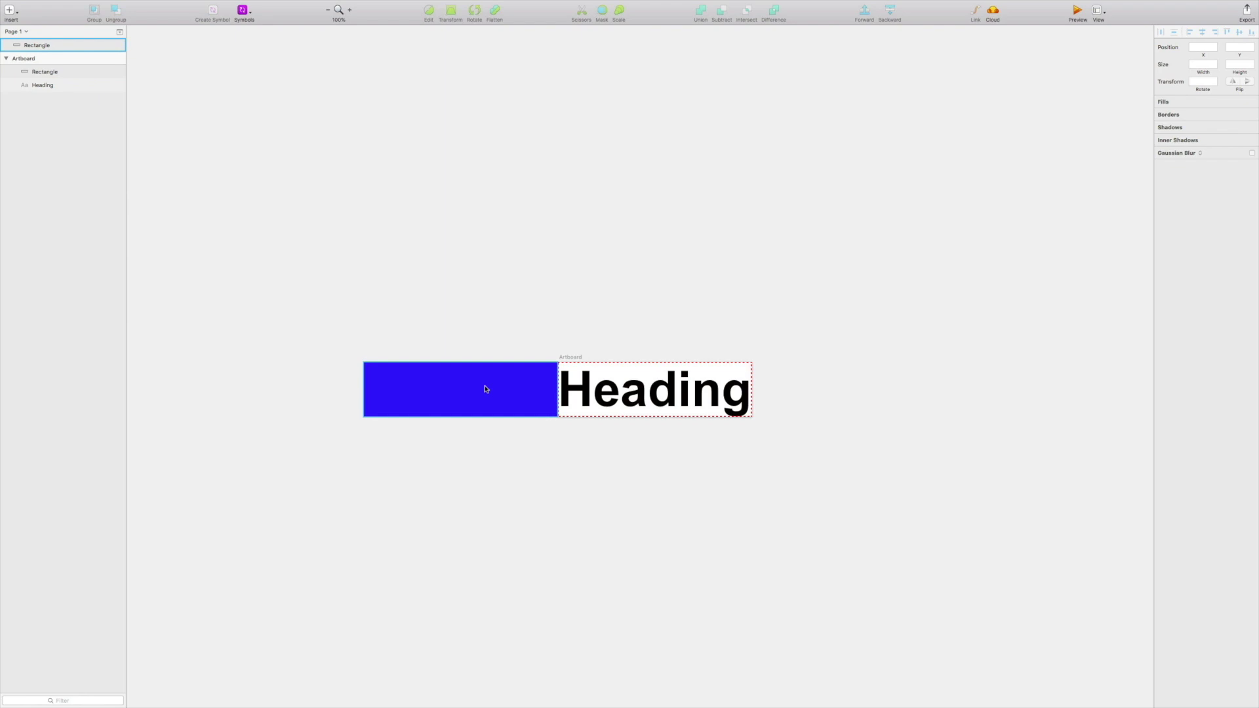
pyautogui.click(420, 385)
pyautogui.moveTo(420, 385); pyautogui.dragTo(610, 384)
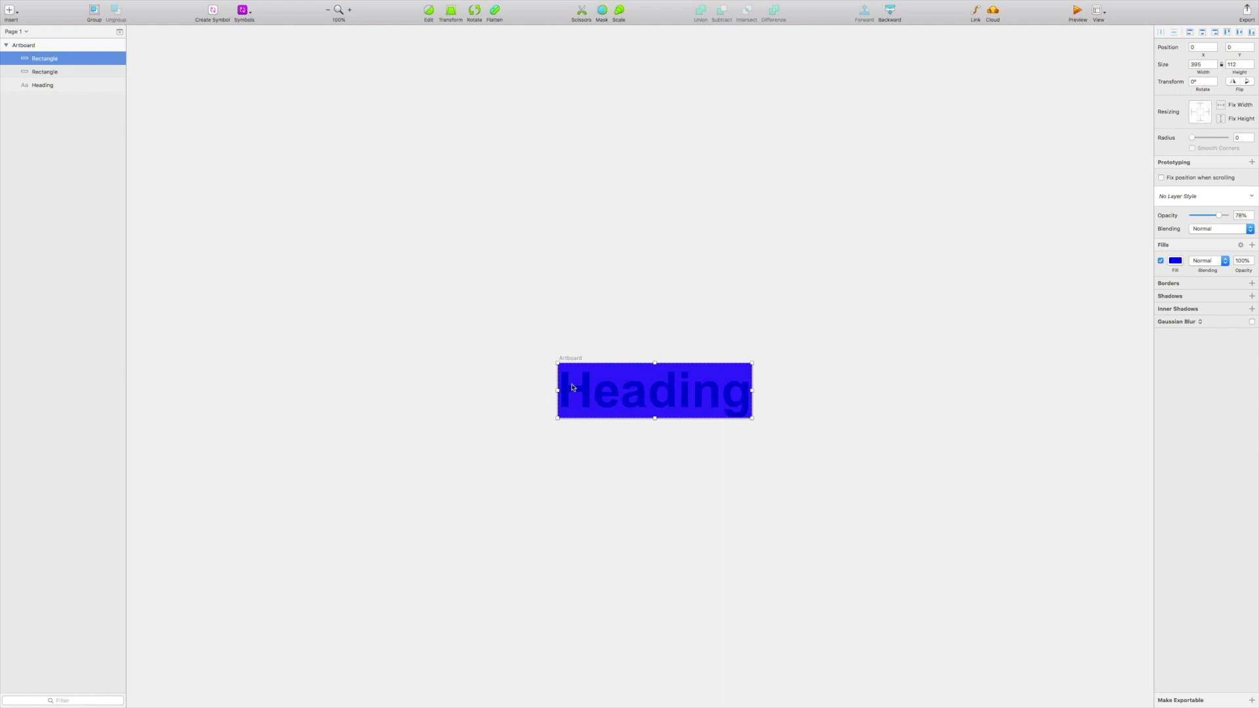
pyautogui.moveTo(572, 387); pyautogui.dragTo(767, 385)
pyautogui.moveTo(767, 385); pyautogui.dragTo(768, 387)
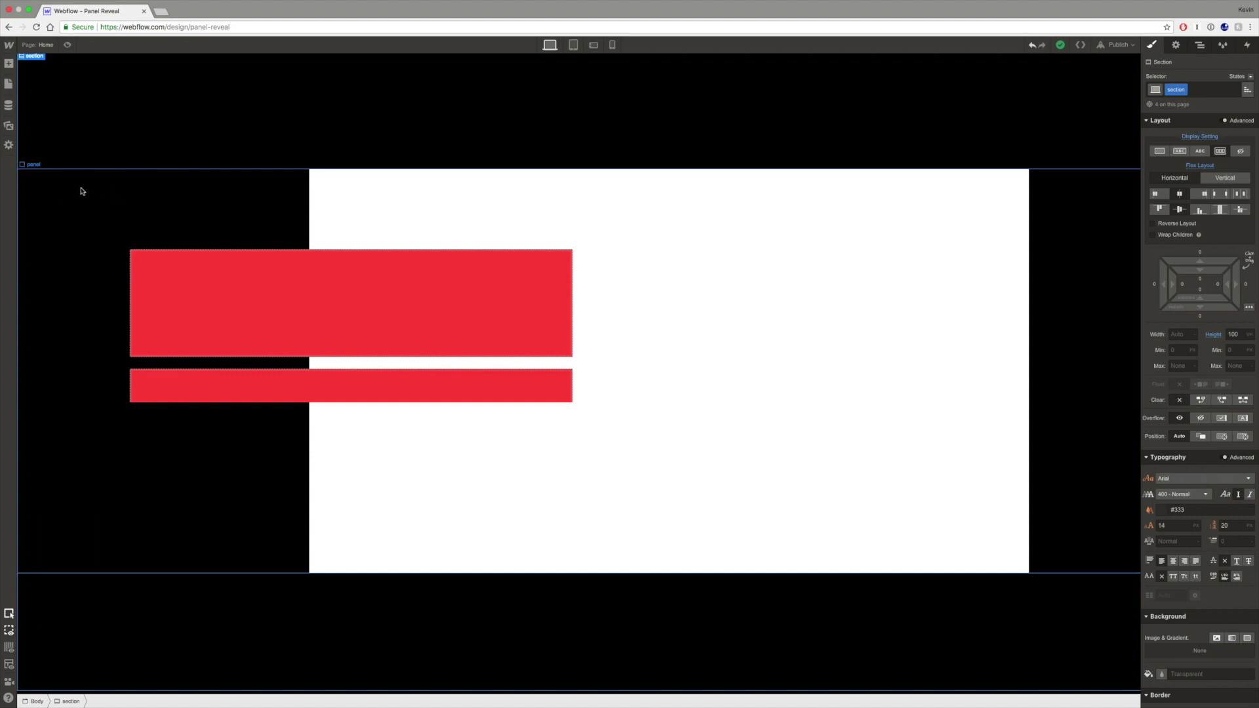
# Step: Back in Webflow, add a Scroll Into View trigger to the panel, apply it to the panel class, and save the site without interactions
pyautogui.click(106, 193)
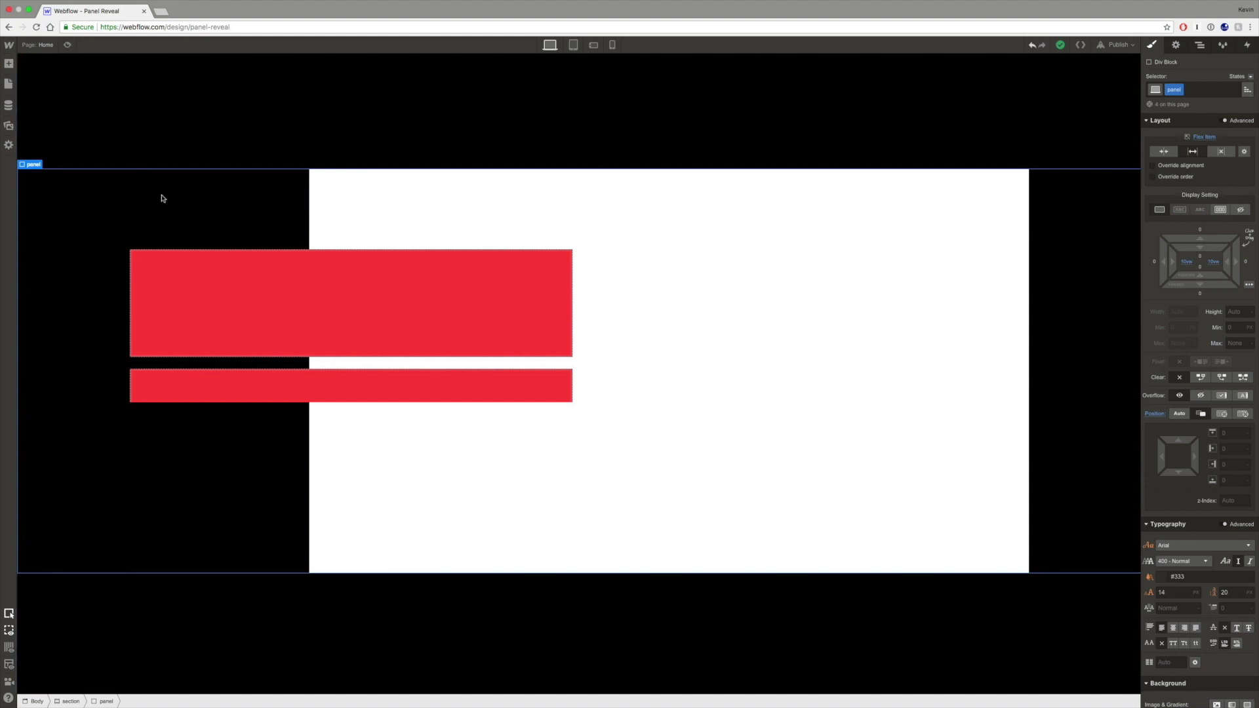
pyautogui.click(1248, 45)
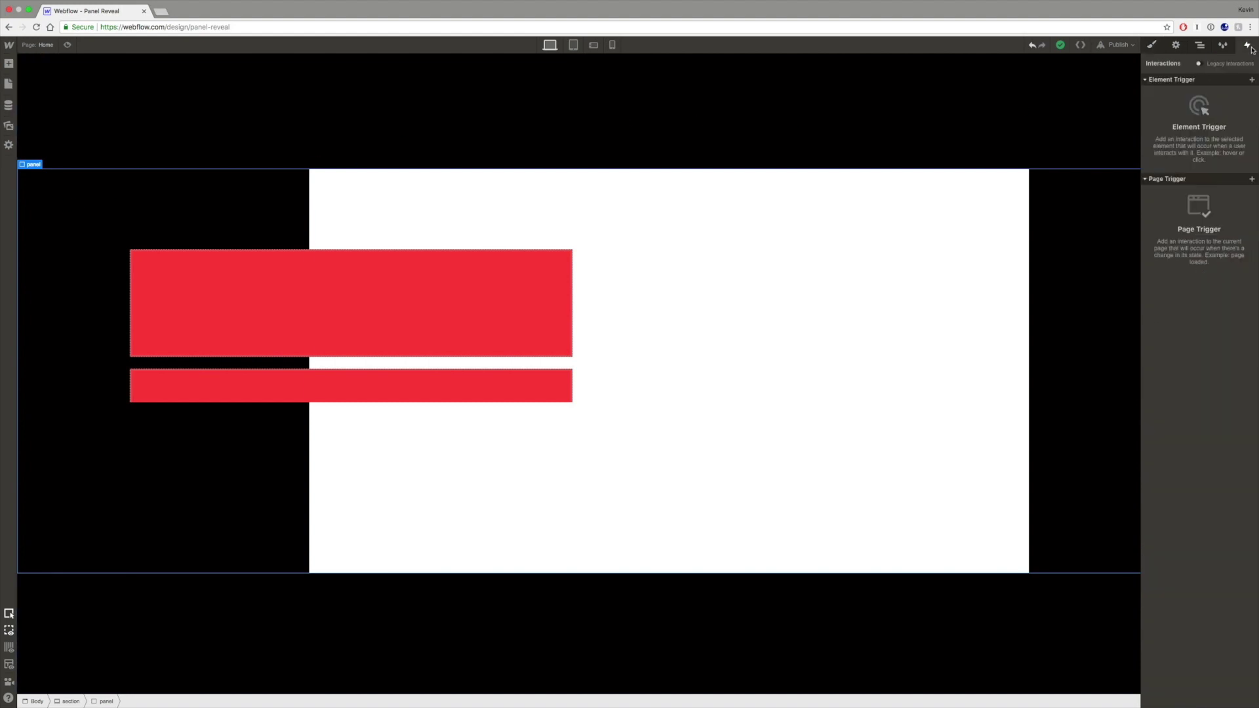
pyautogui.click(1252, 80)
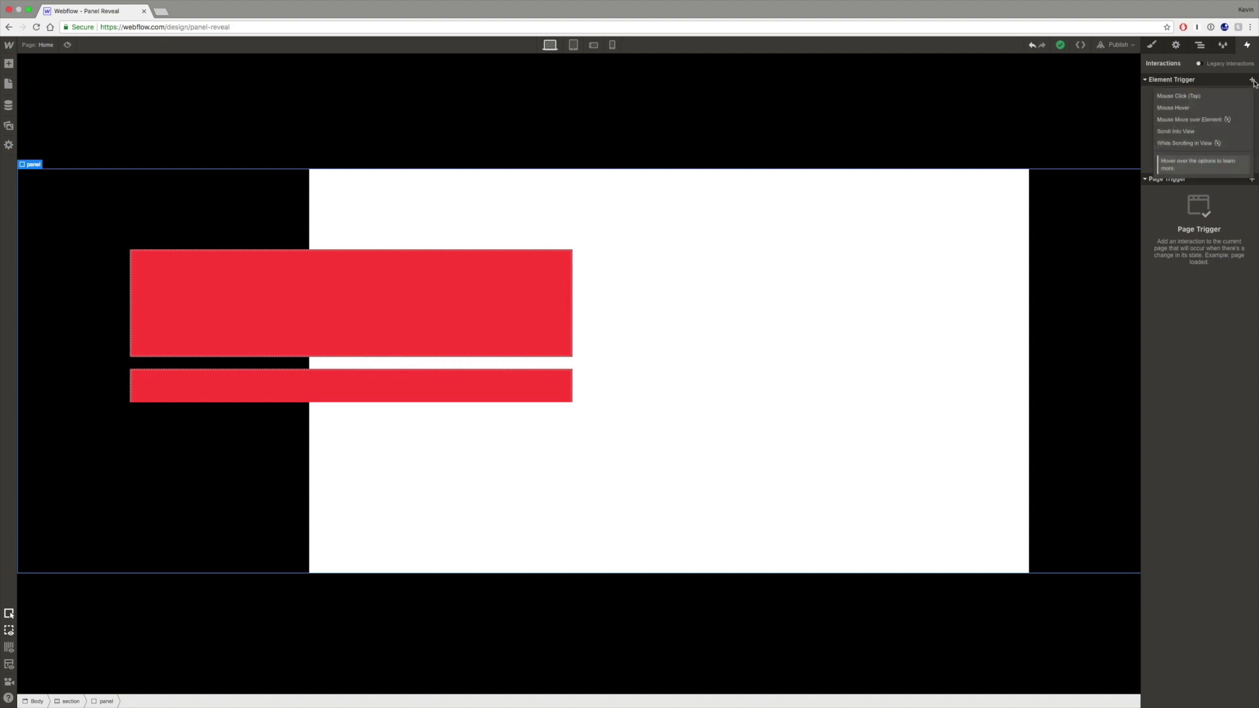
pyautogui.click(1207, 132)
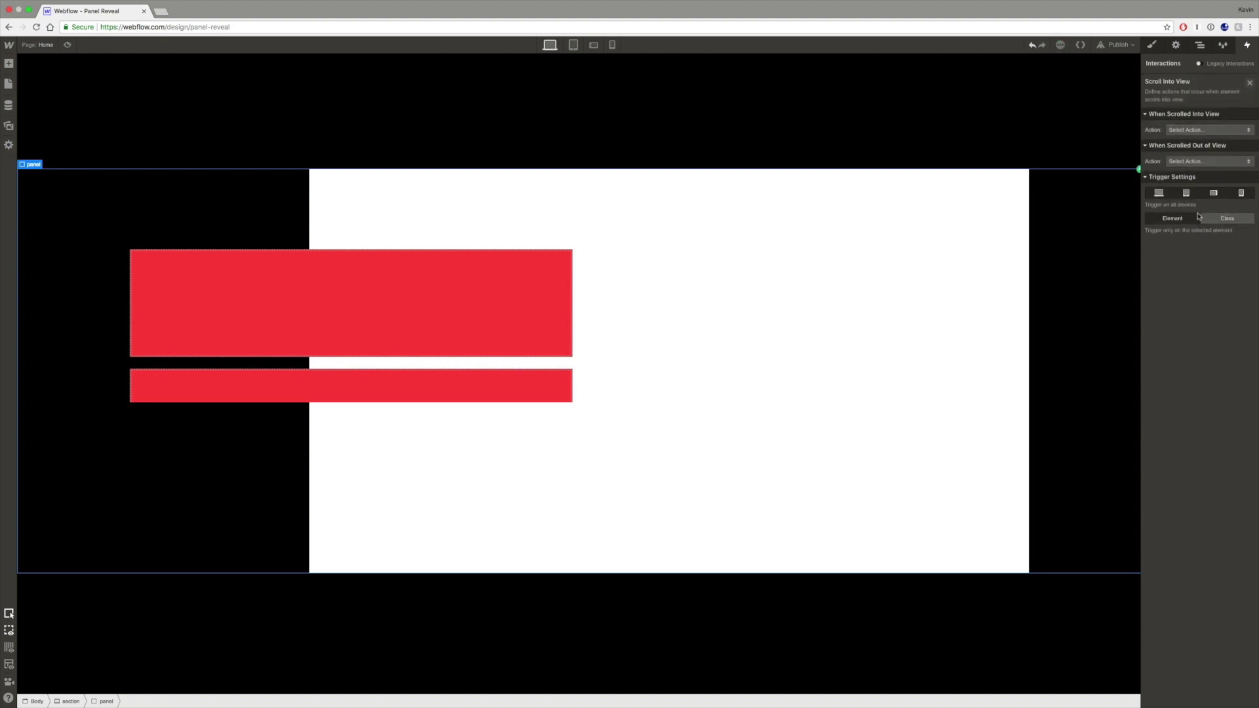
pyautogui.click(1224, 223)
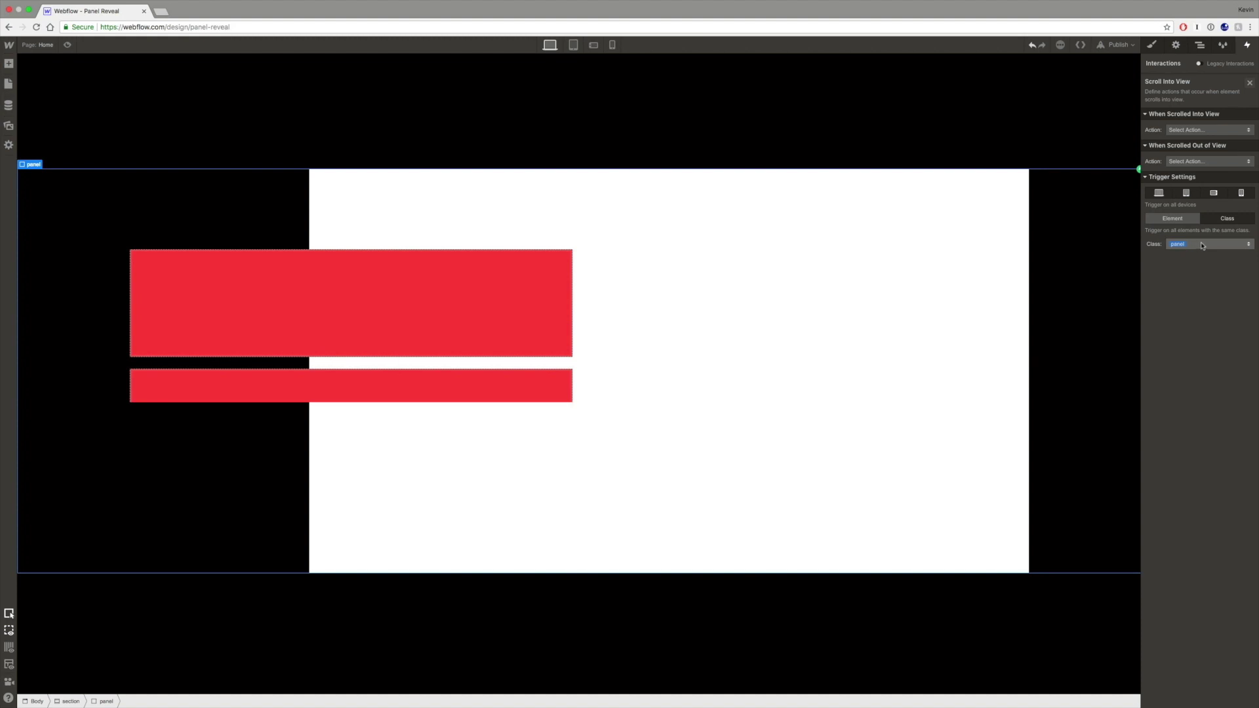
pyautogui.press('super+s')
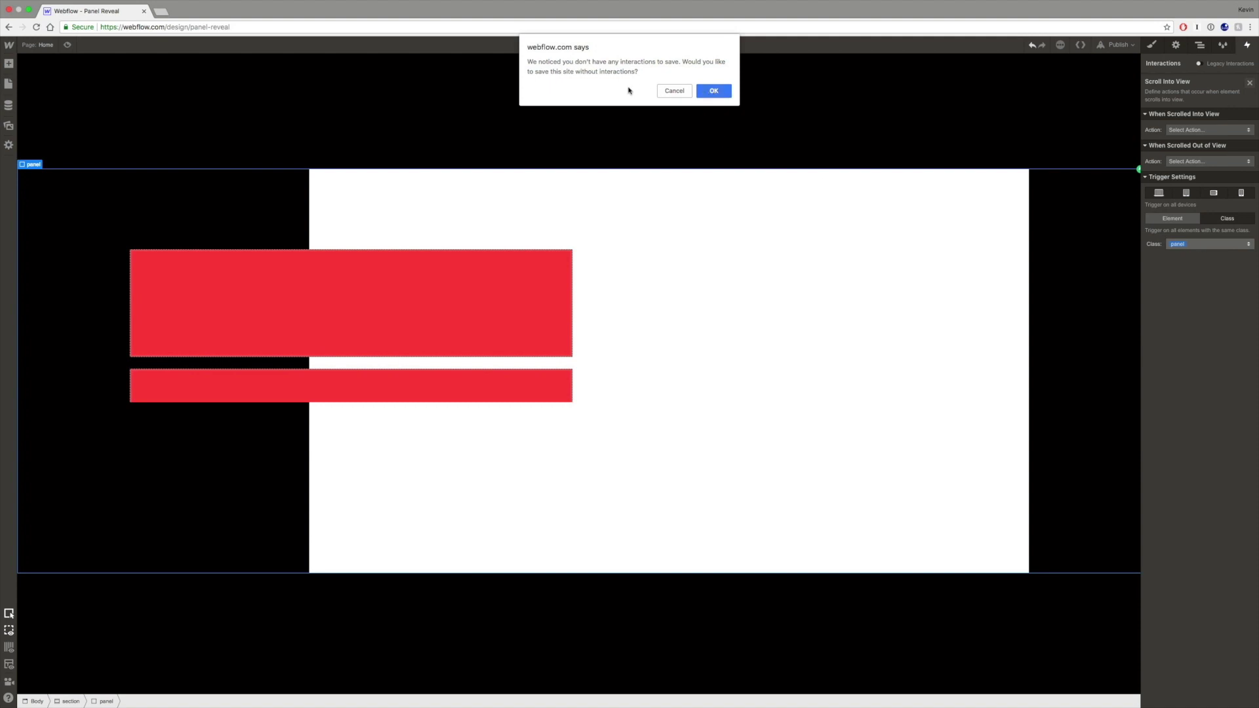
pyautogui.click(709, 90)
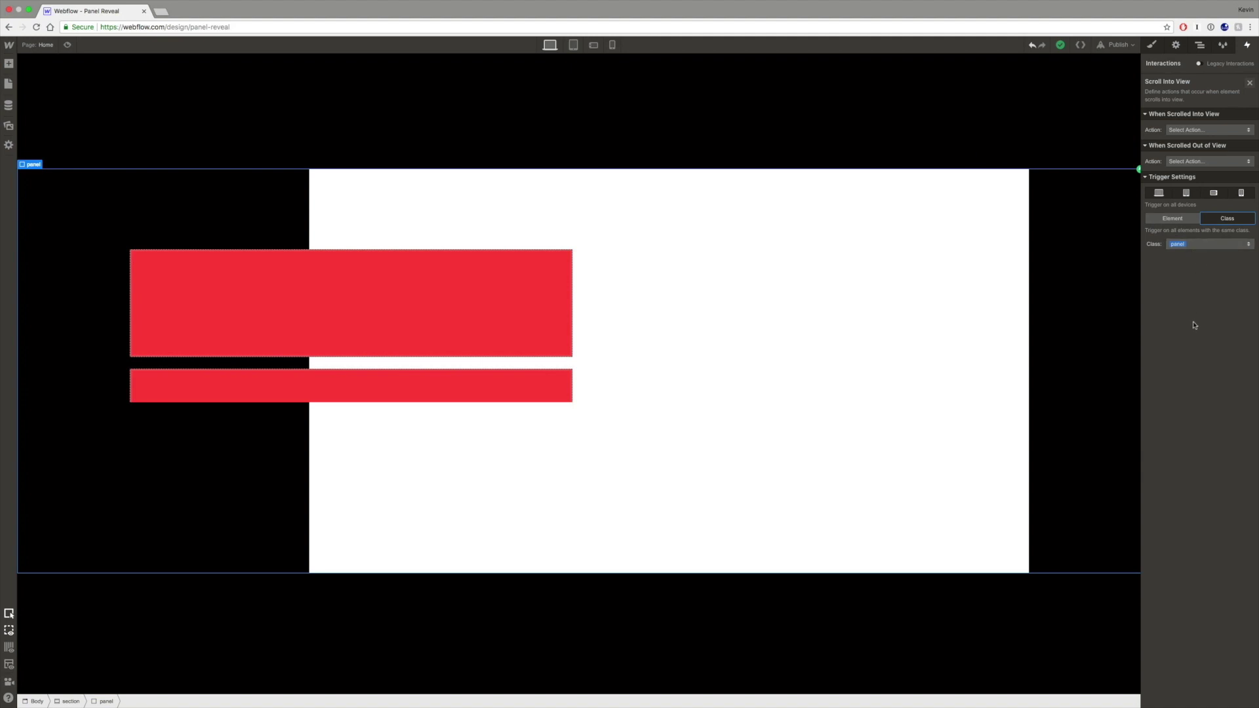
pyautogui.click(1192, 244)
# Step: Set the scrolled-into-view action to Start an Animation and create a timed animation named Reveal In
pyautogui.click(1200, 130)
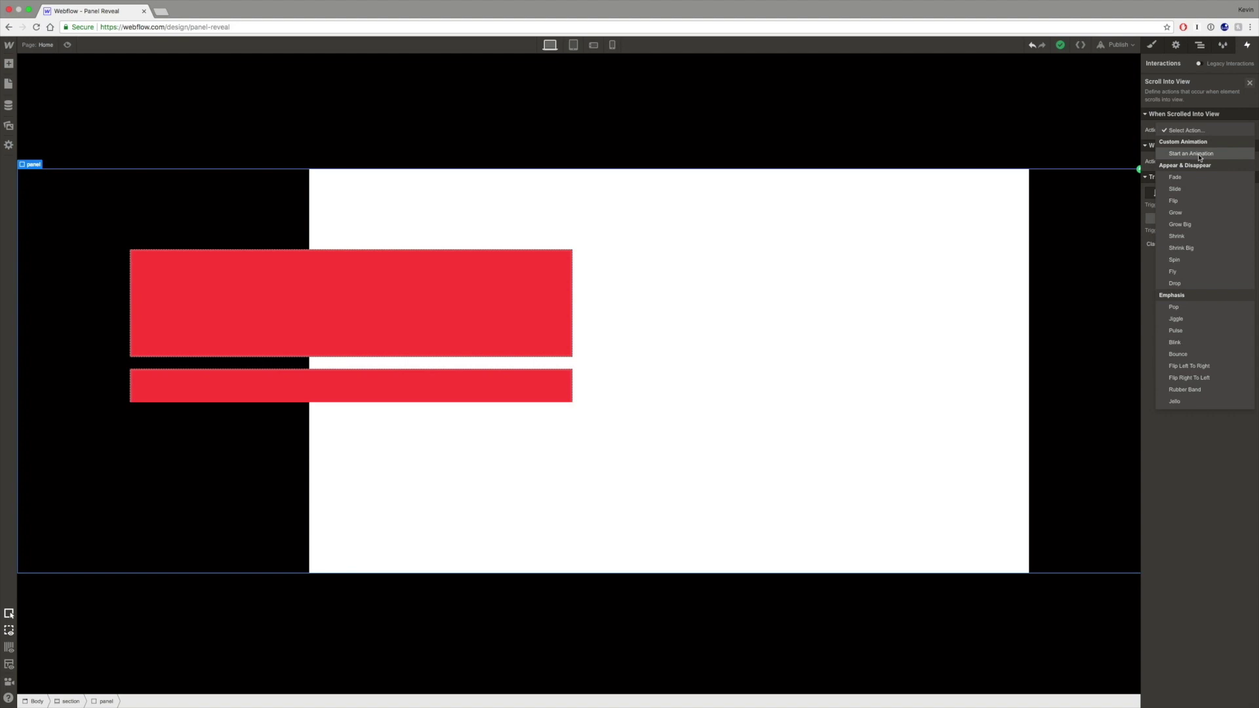
pyautogui.click(1200, 156)
pyautogui.click(717, 90)
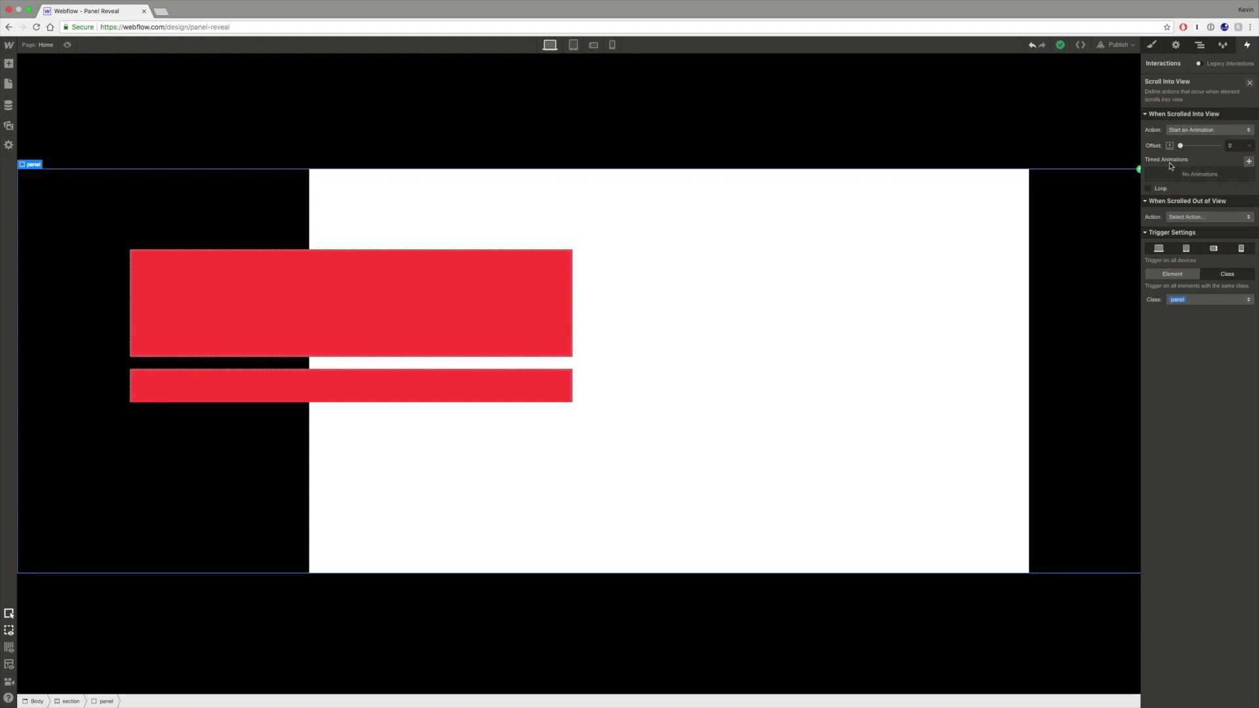
pyautogui.click(1249, 162)
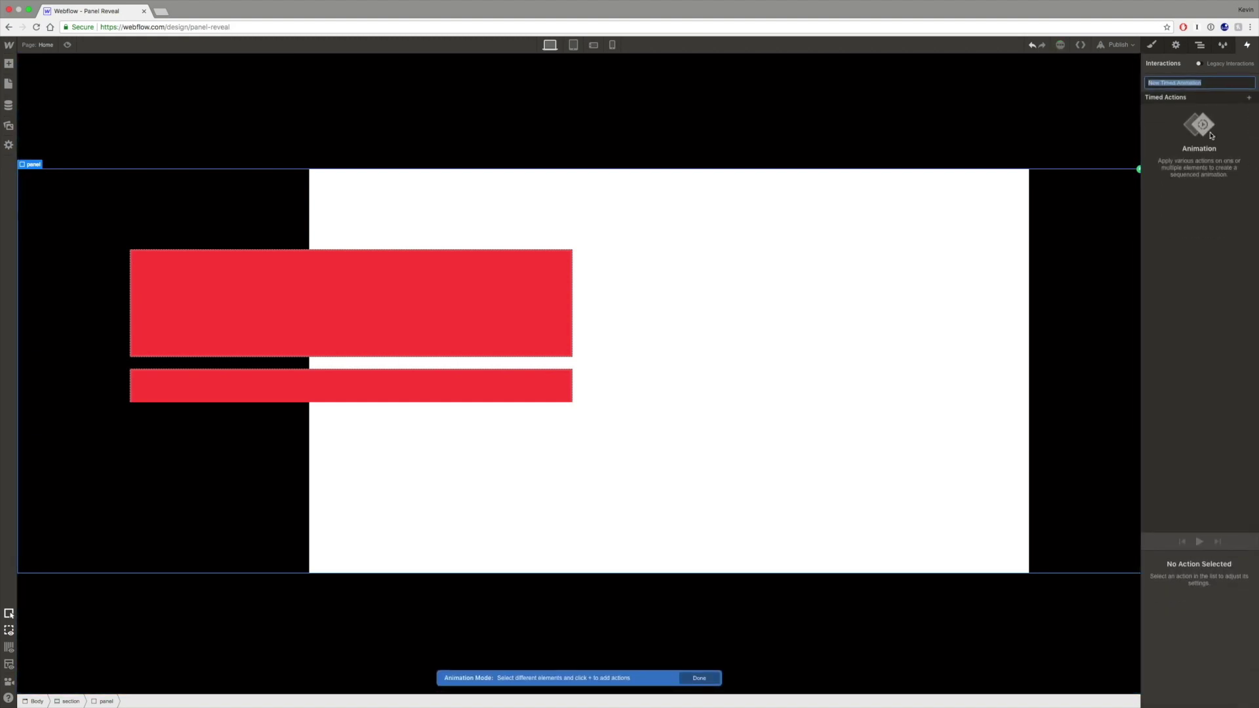
pyautogui.write('Reveal In')
pyautogui.press('Return')
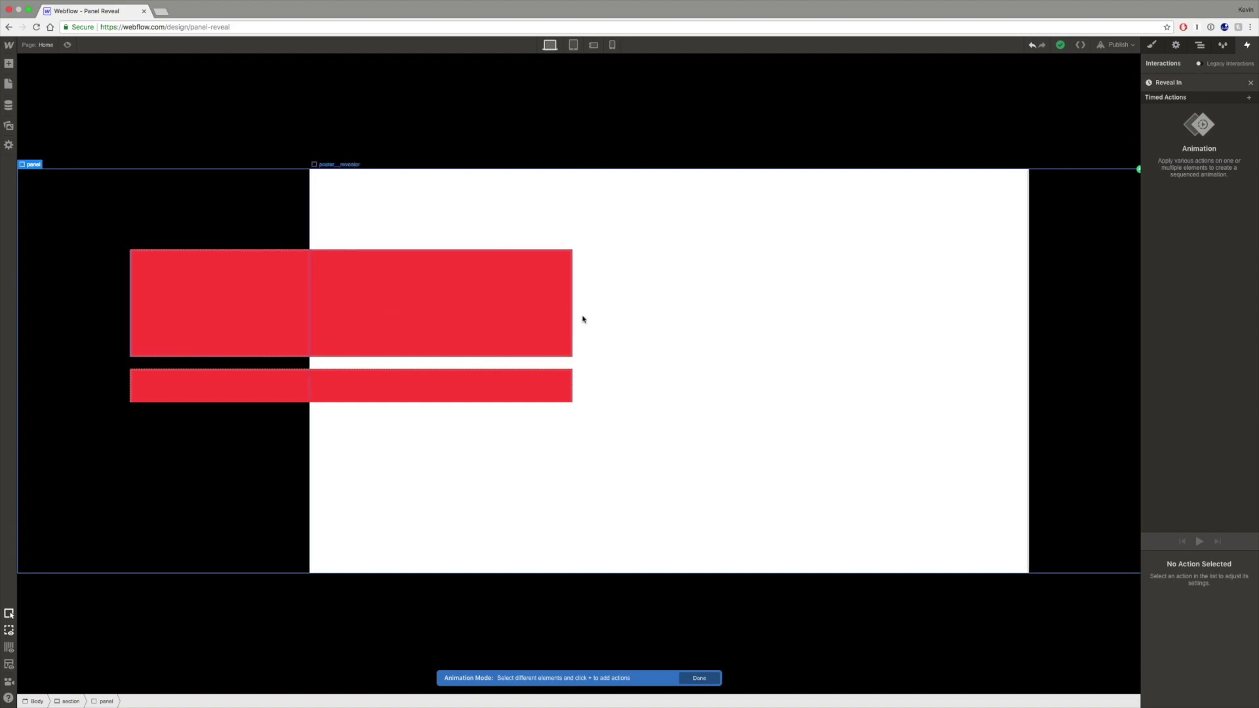
# Step: Add a Move action for revealer--1 that affects only children with this class
pyautogui.click(280, 297)
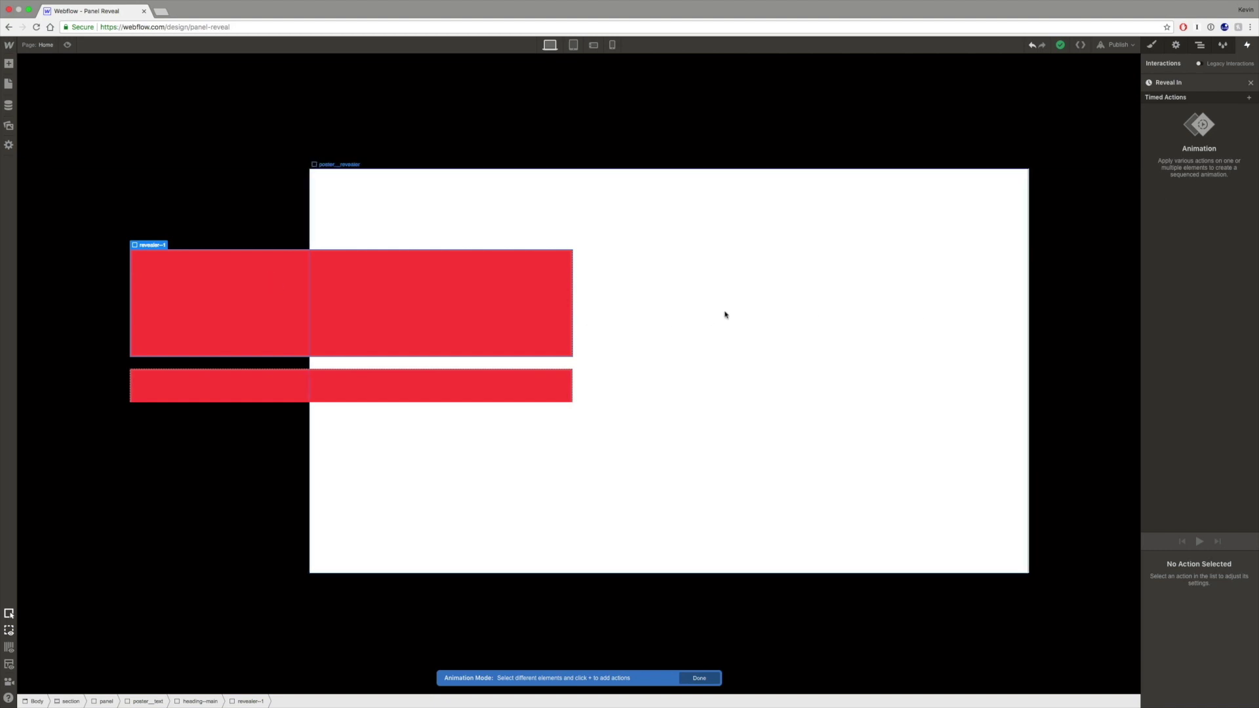
pyautogui.click(1250, 98)
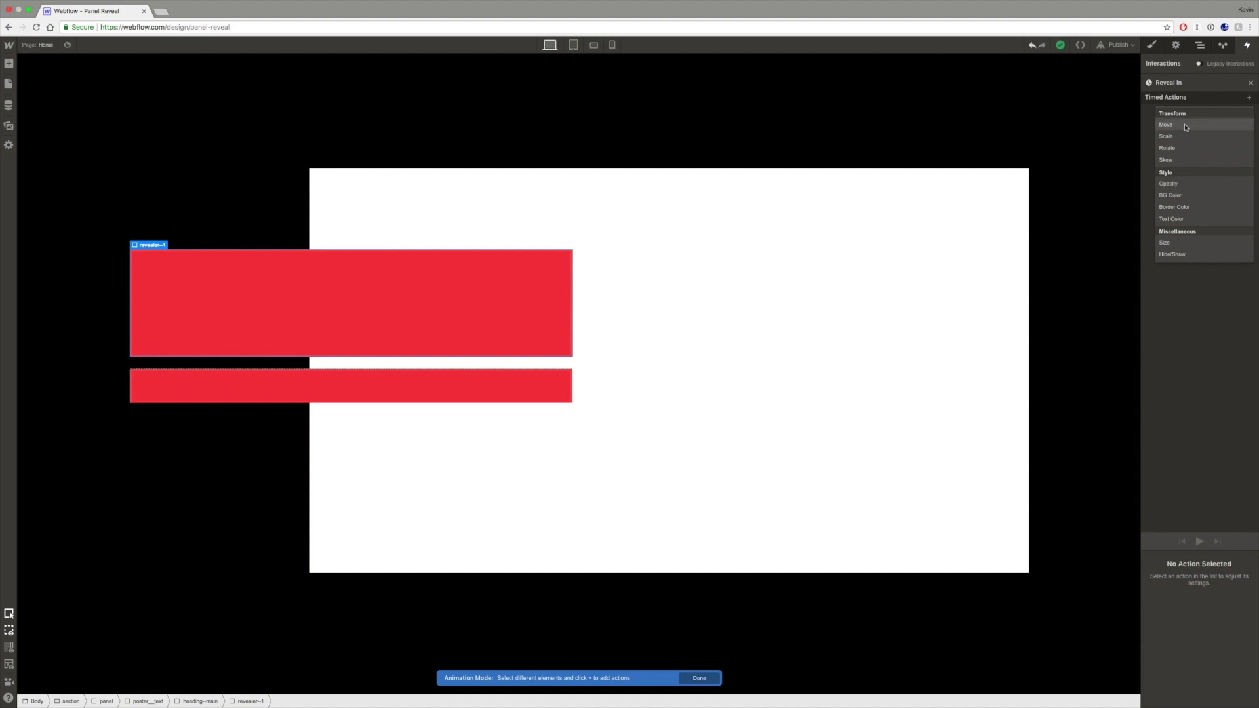
pyautogui.click(1185, 126)
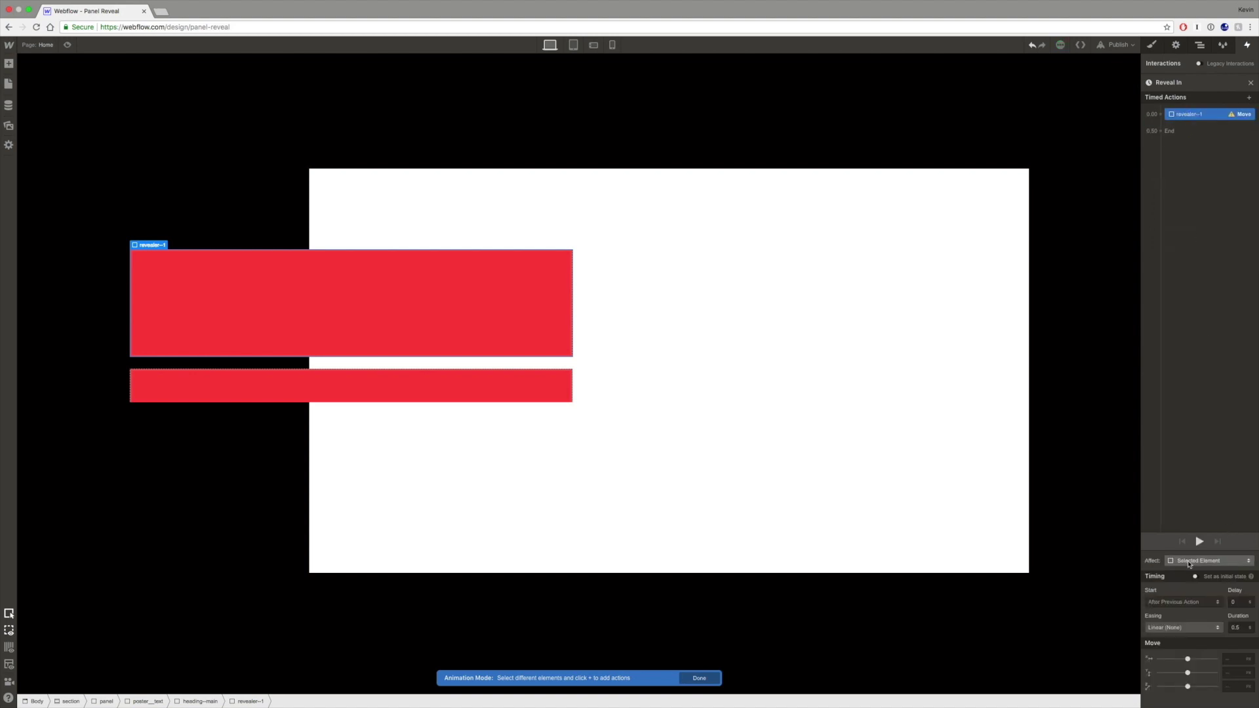
pyautogui.click(1189, 562)
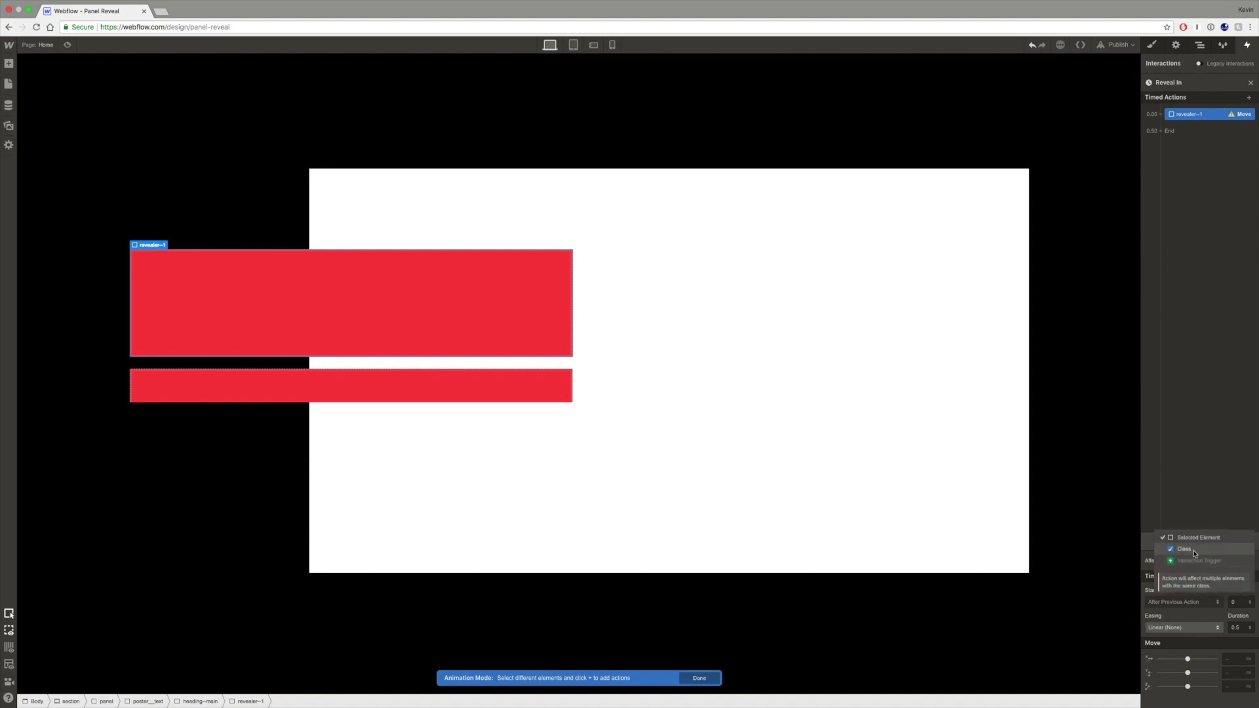
pyautogui.click(1194, 553)
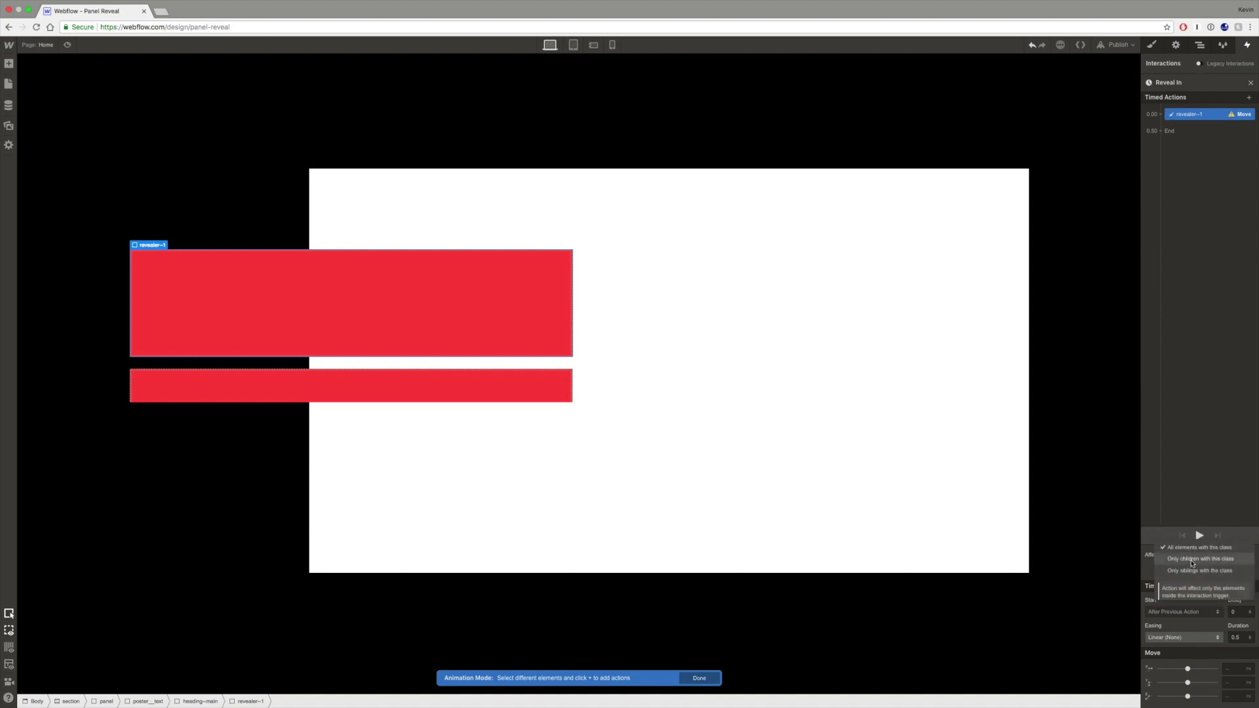
pyautogui.click(1202, 568)
pyautogui.click(1203, 556)
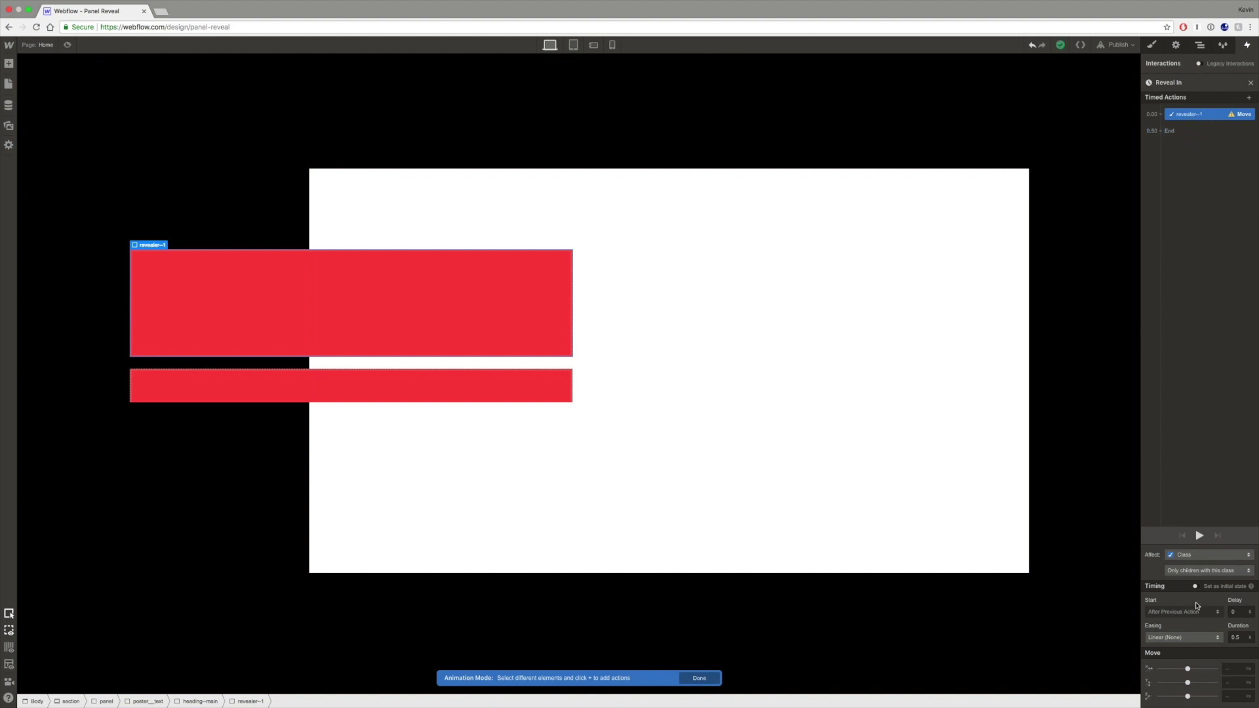
# Step: Set the revealer--1 Move action's horizontal distance to -100%
pyautogui.click(1225, 669)
pyautogui.write('-100')
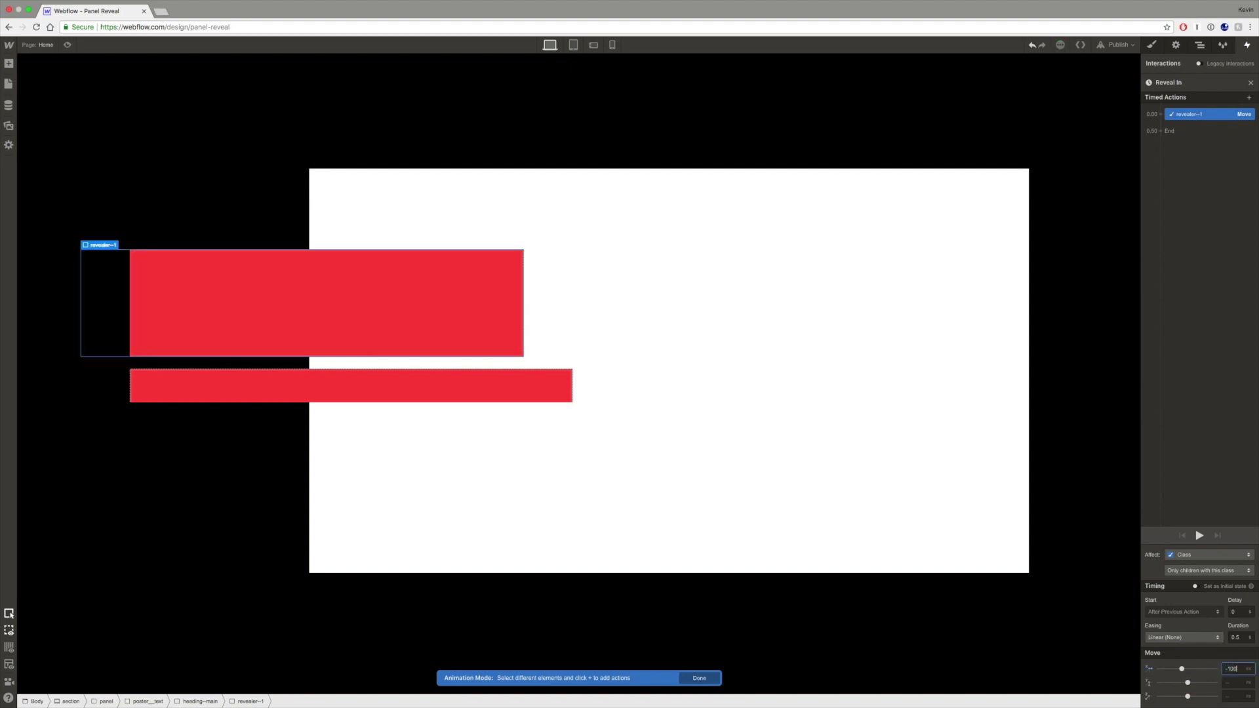
pyautogui.press('Return')
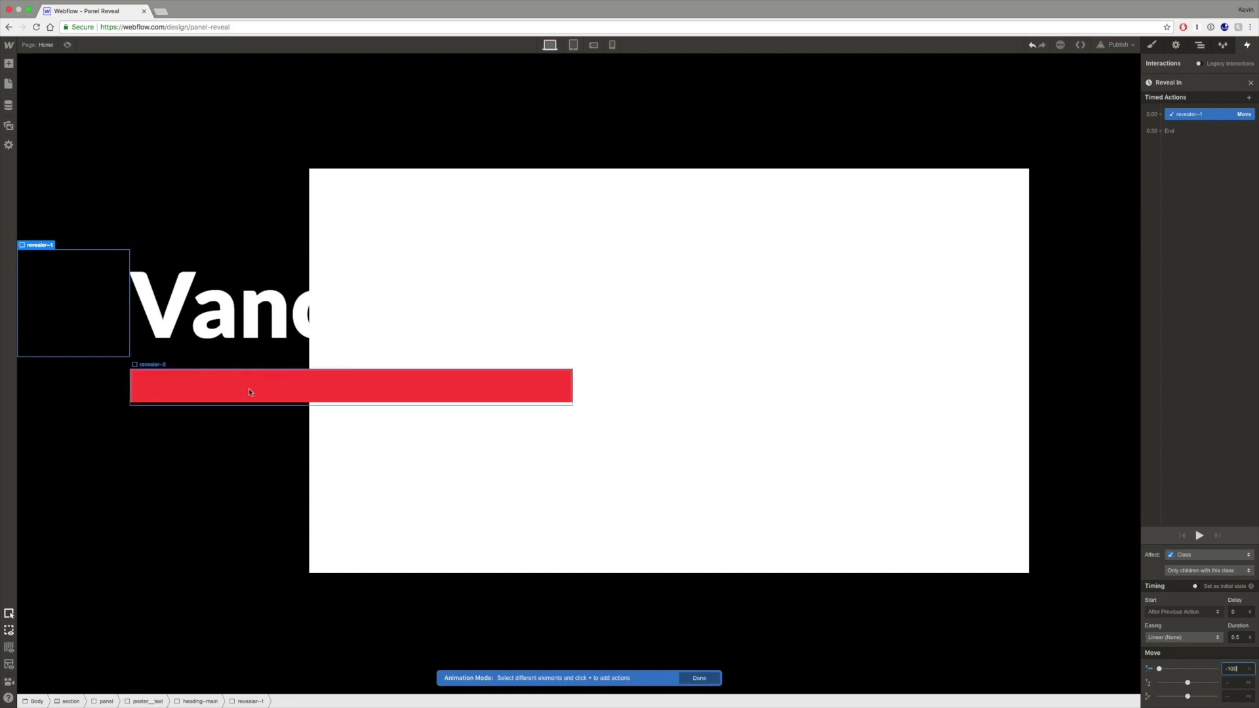
# Step: Add a Move action for revealer--2 alongside revealer--1, affecting only children with this class, with a horizontal distance of -100%
pyautogui.click(215, 390)
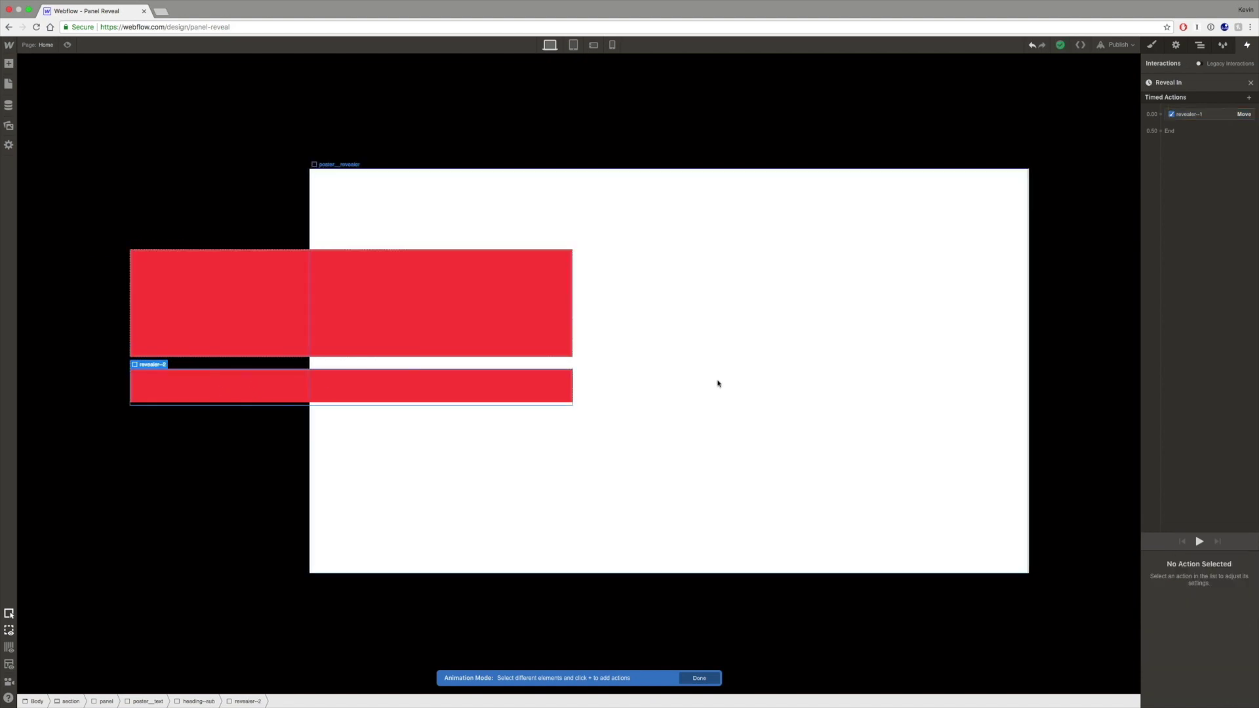
pyautogui.click(1161, 115)
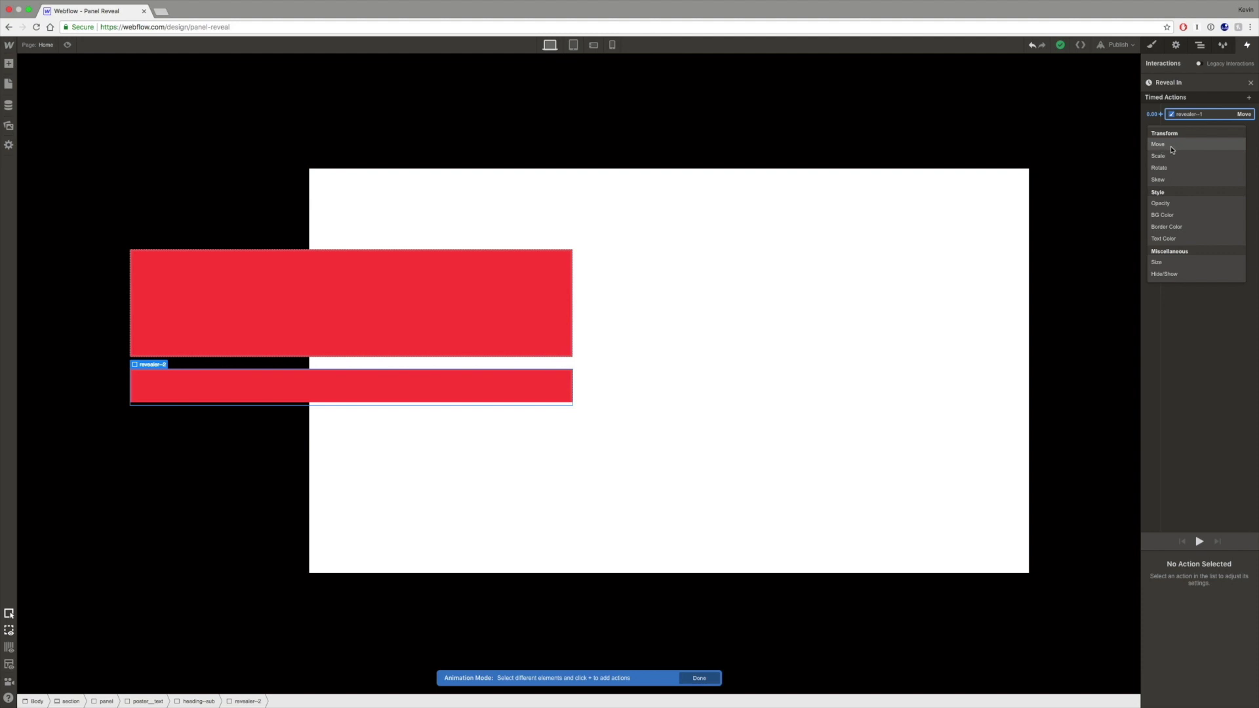
pyautogui.click(1172, 150)
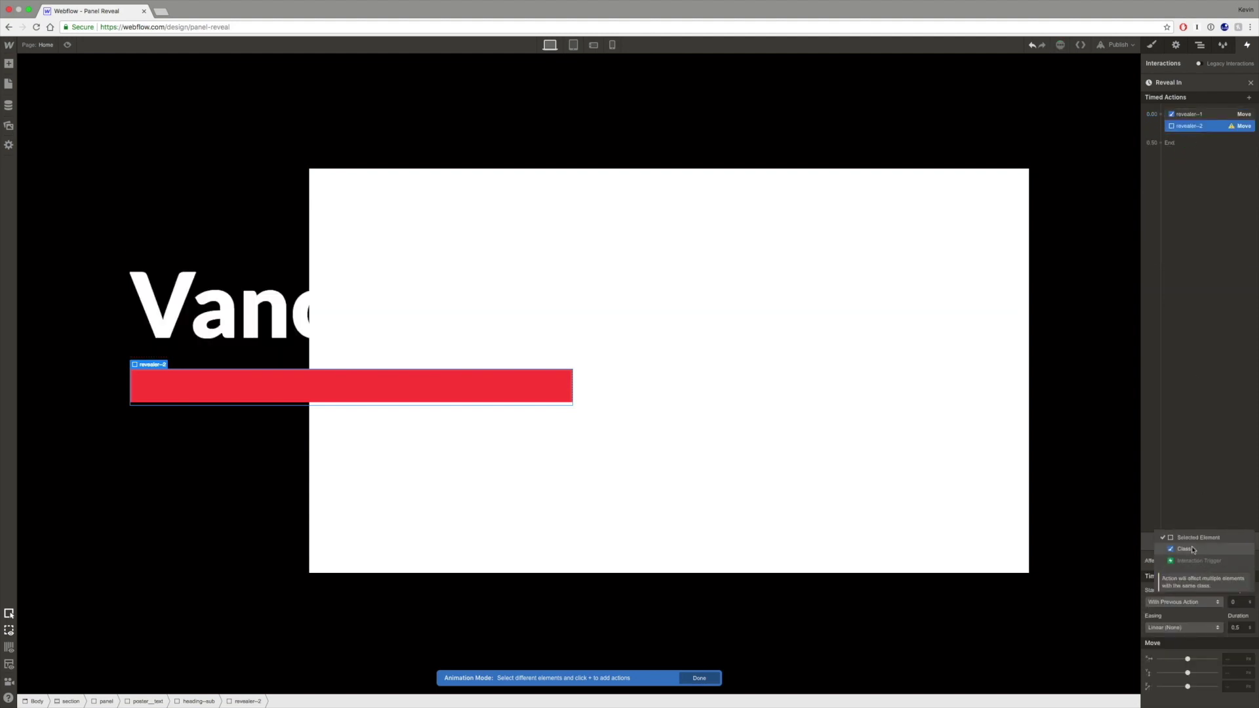
pyautogui.click(1197, 563)
pyautogui.click(1194, 564)
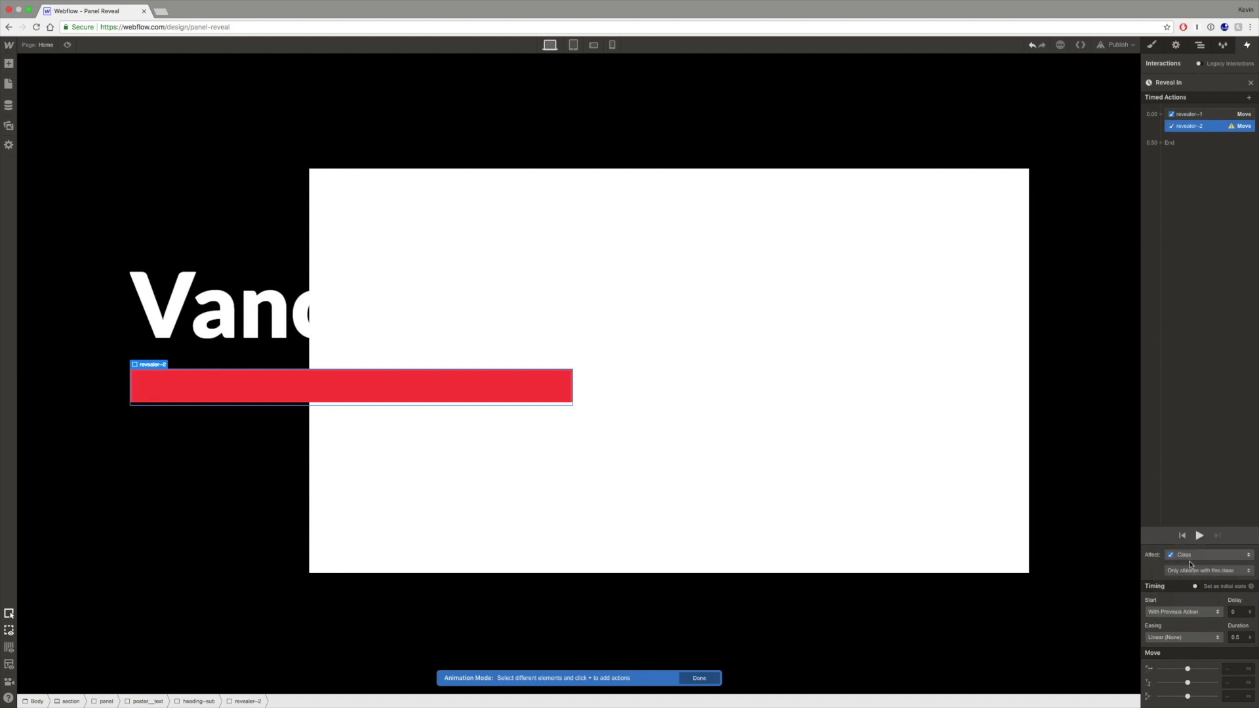
pyautogui.click(1233, 670)
pyautogui.write('-100')
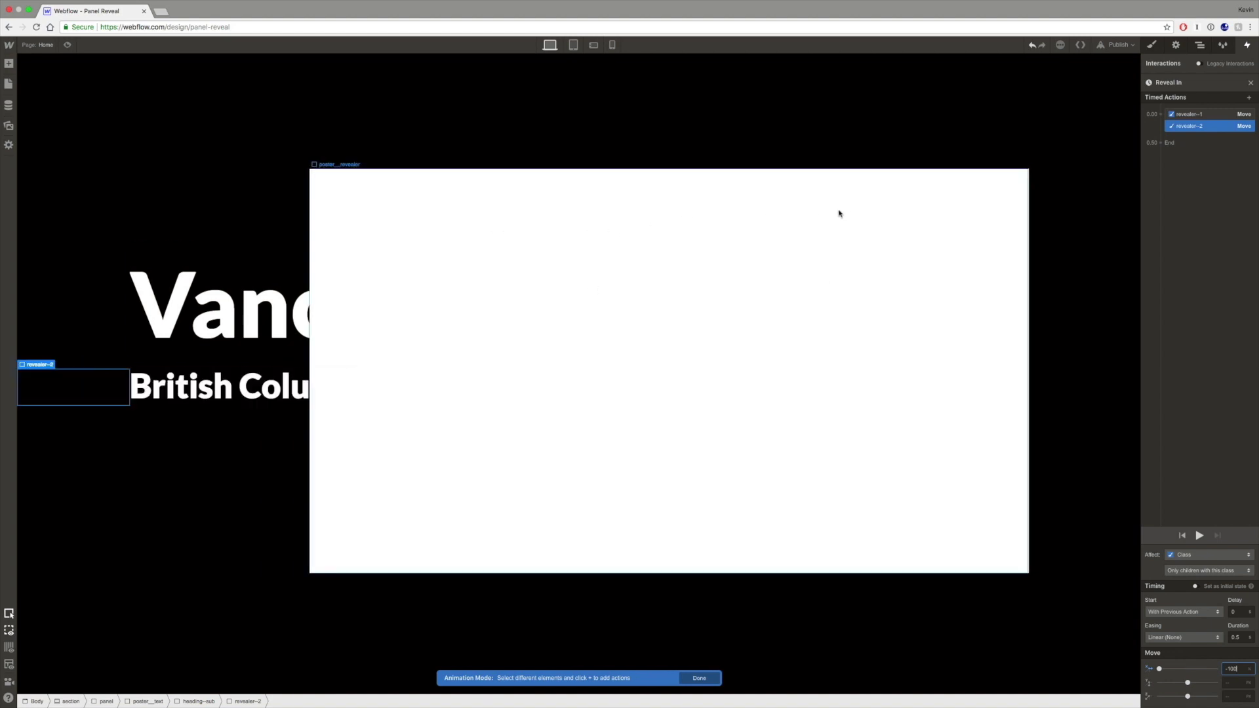
# Step: Add a Move action for poster__revealer at the same start time as the others, with a vertical distance of 100%
pyautogui.click(825, 216)
pyautogui.click(1160, 114)
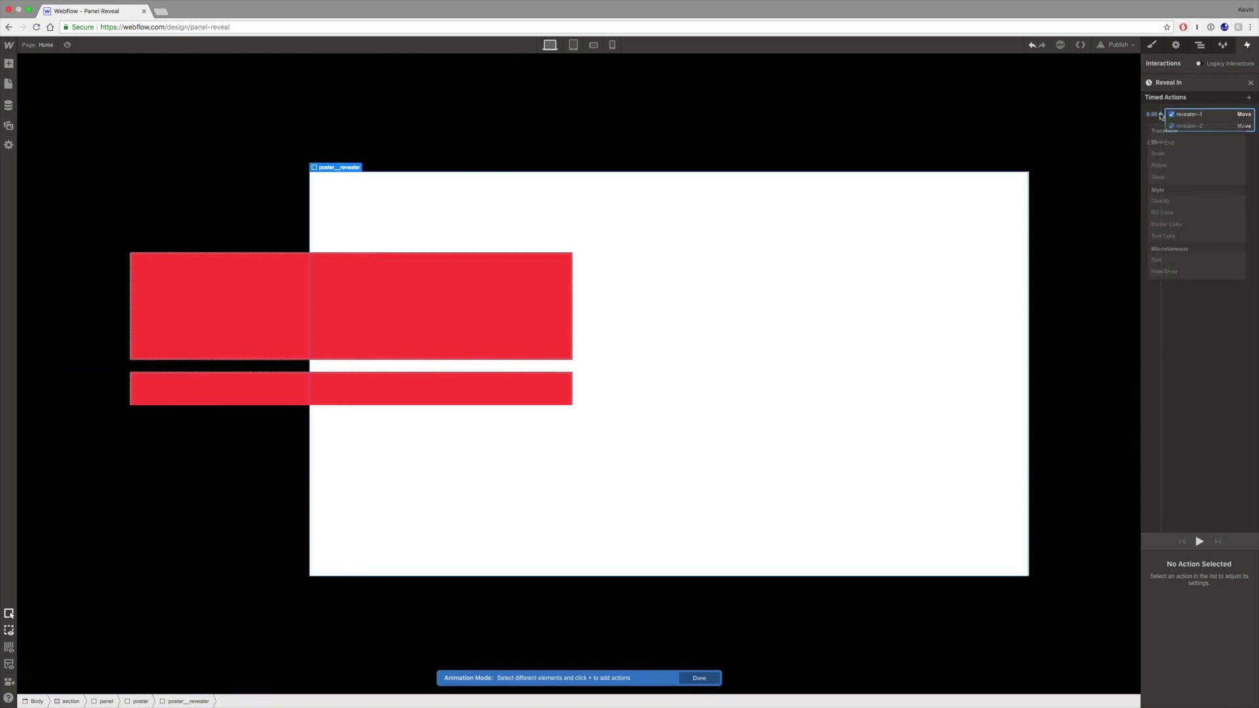
pyautogui.click(1160, 145)
pyautogui.click(1234, 673)
pyautogui.write('100')
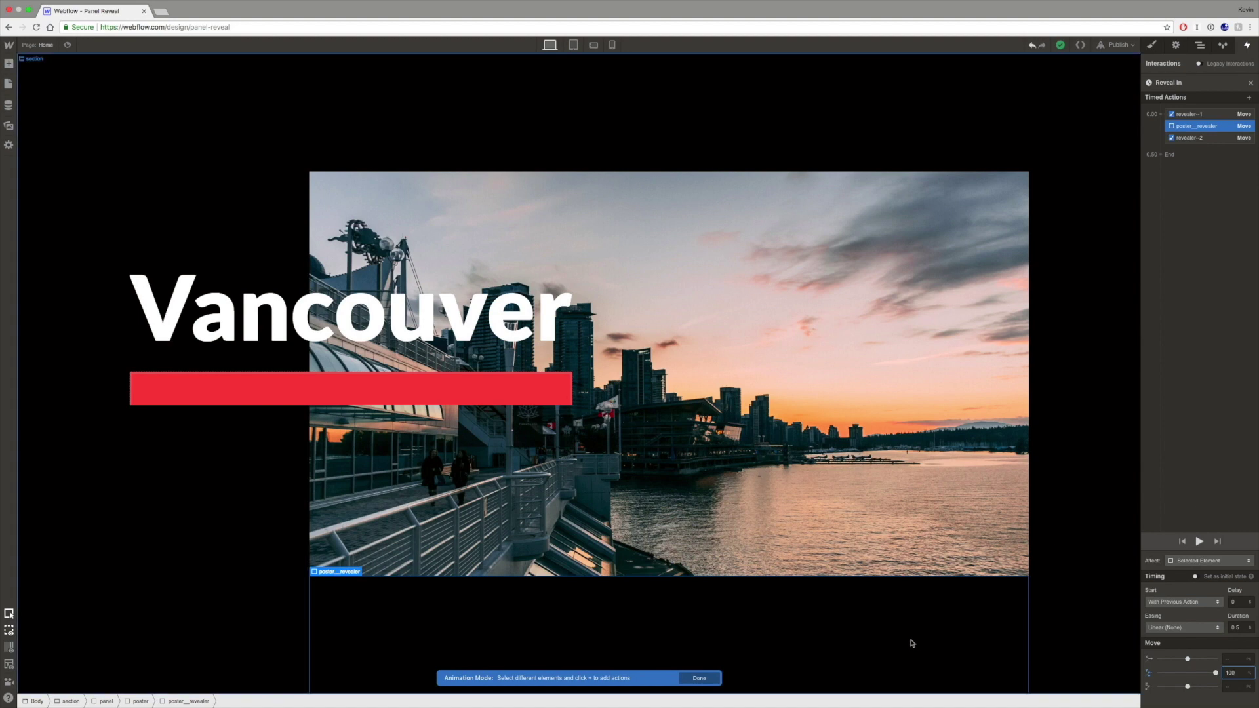
# Step: Make the poster__revealer Move action affect only children with this class
pyautogui.click(1190, 561)
pyautogui.click(1190, 569)
pyautogui.click(1190, 570)
pyautogui.click(1190, 564)
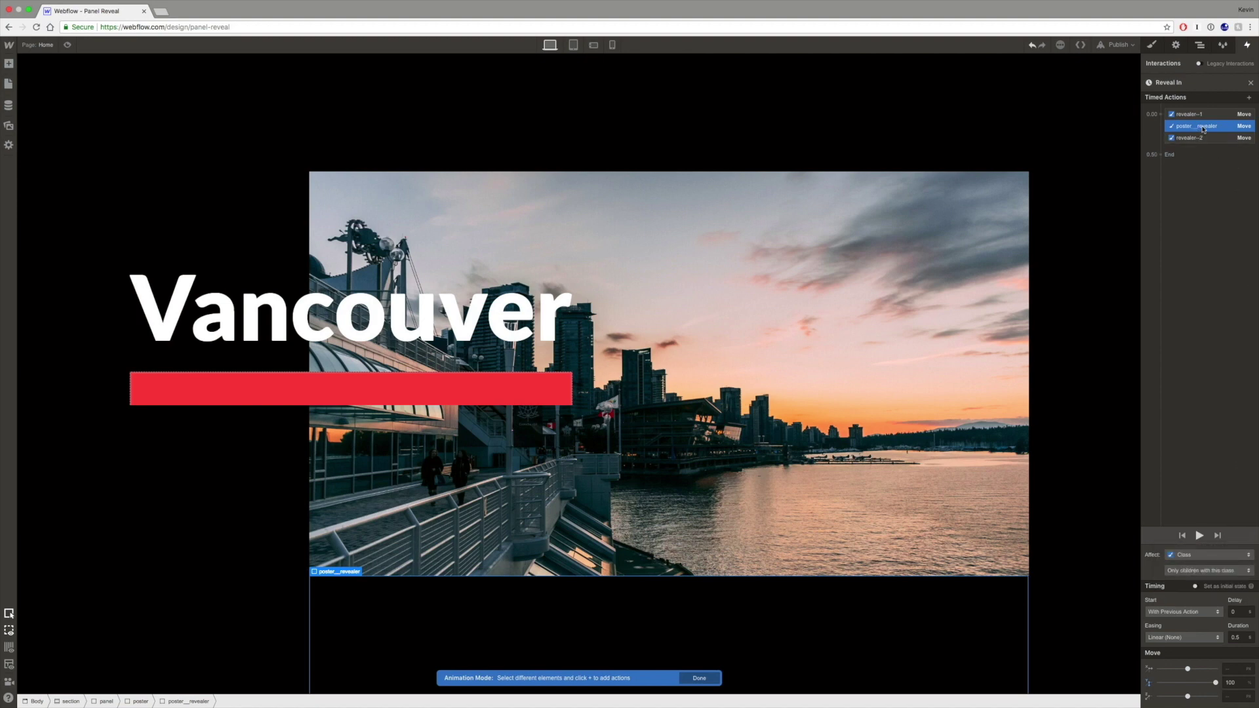
# Step: Order the poster__revealer action after revealer--2, and add an Opacity action of 0% for heading__text-large at the same start time
pyautogui.moveTo(1187, 129); pyautogui.dragTo(1205, 139)
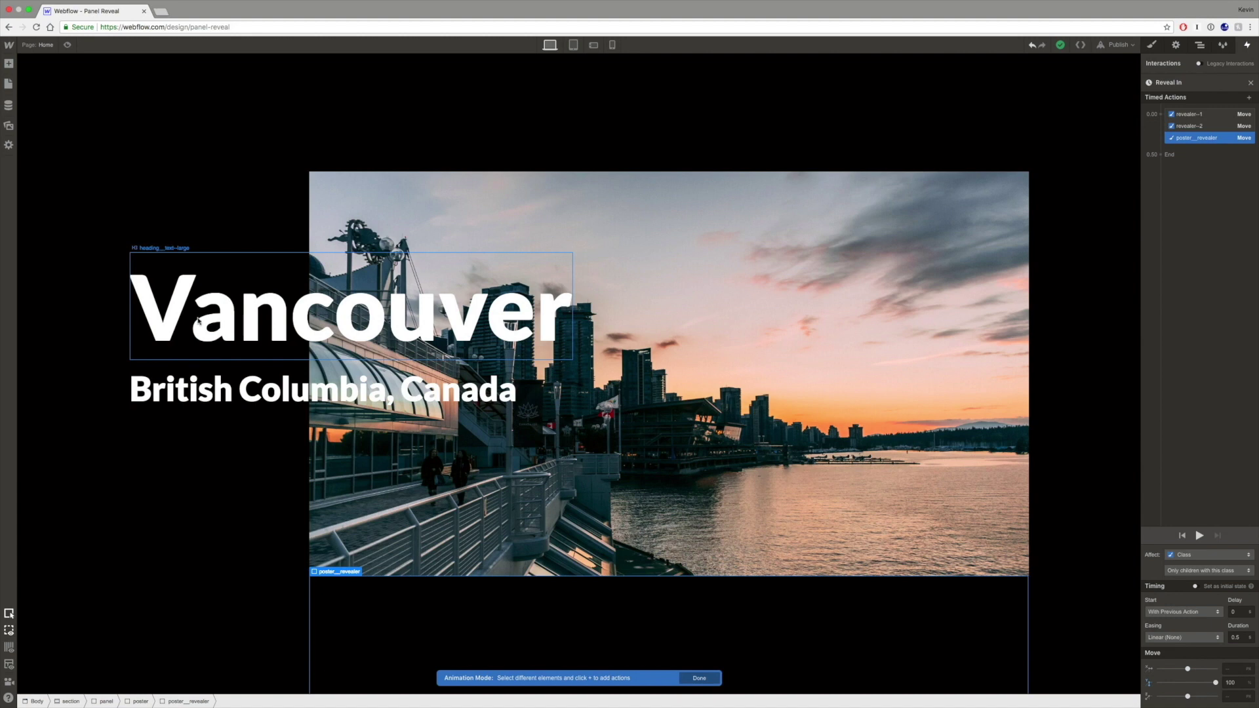
pyautogui.click(247, 320)
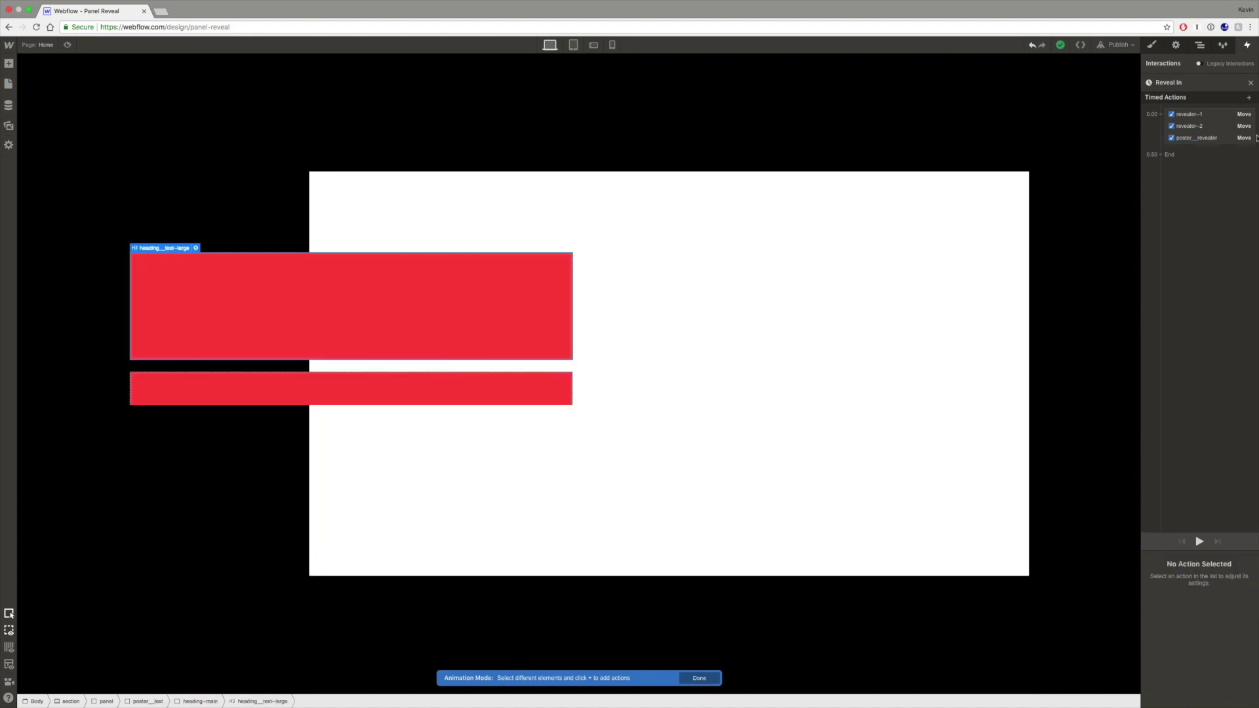
pyautogui.click(1160, 114)
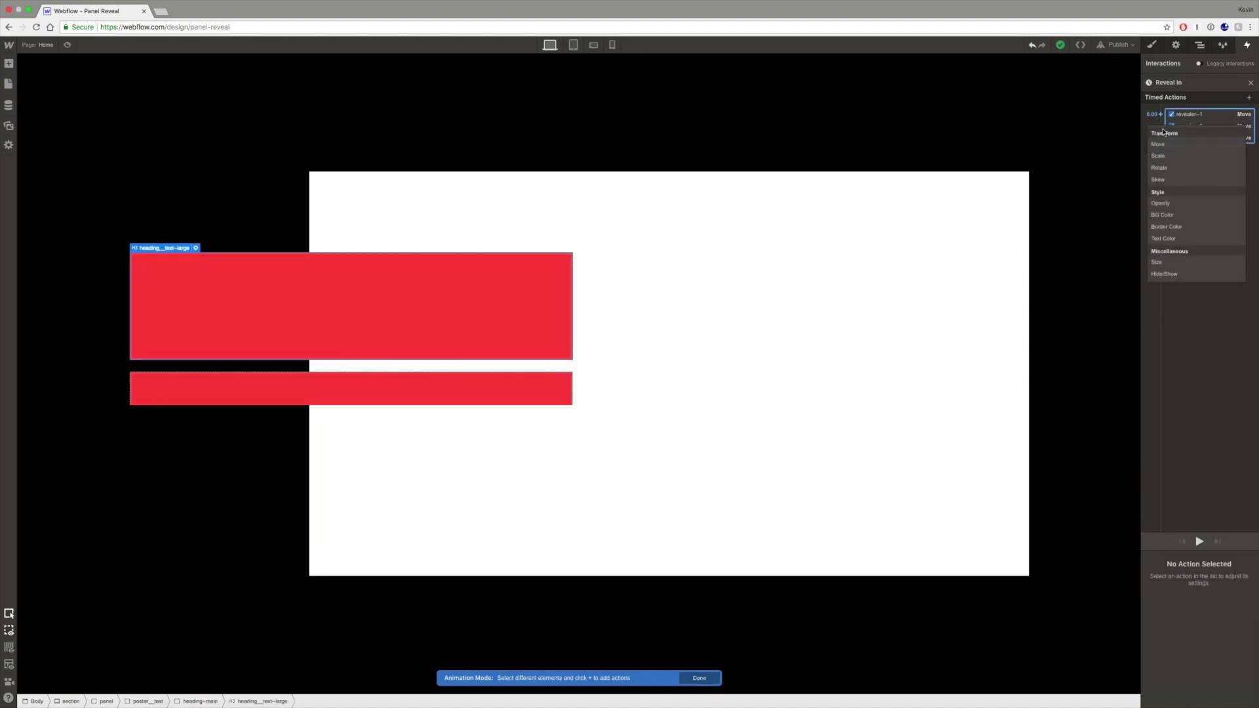
pyautogui.click(1160, 203)
pyautogui.moveTo(1214, 658); pyautogui.dragTo(1159, 659)
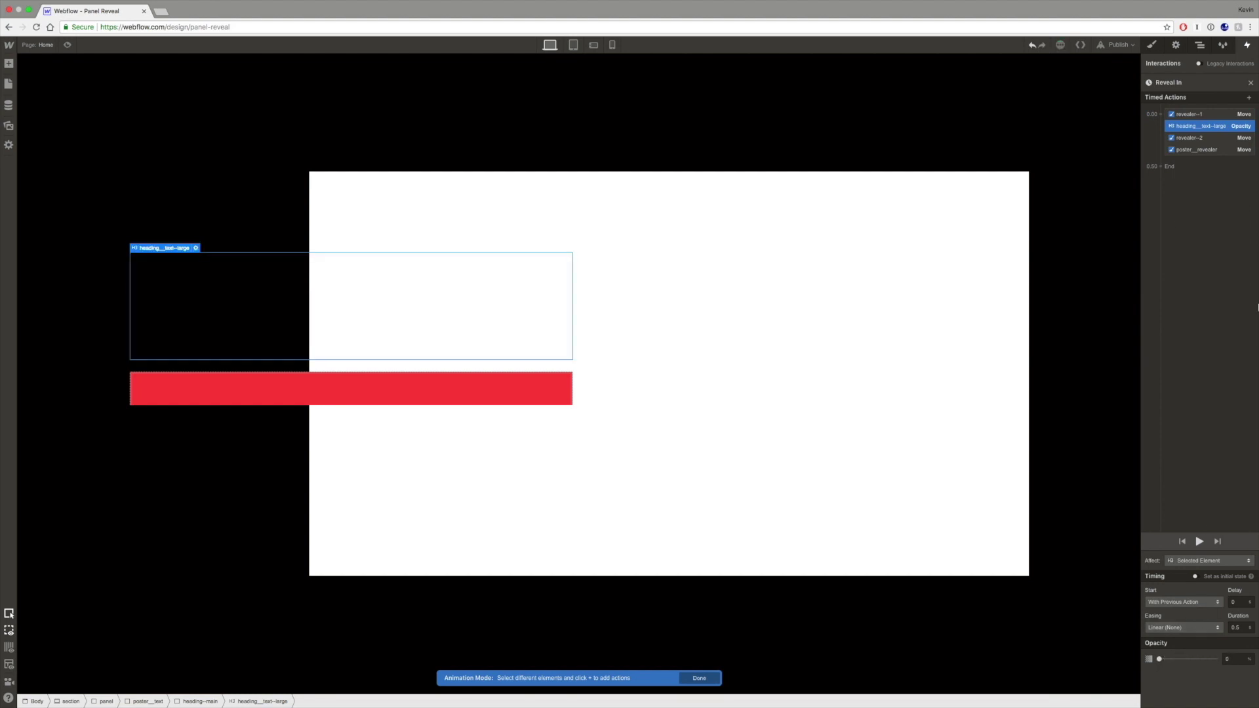
# Step: Make the heading__text-large Opacity action affect only children with this class and place it last in the group
pyautogui.click(1208, 561)
pyautogui.click(1207, 567)
pyautogui.click(1208, 576)
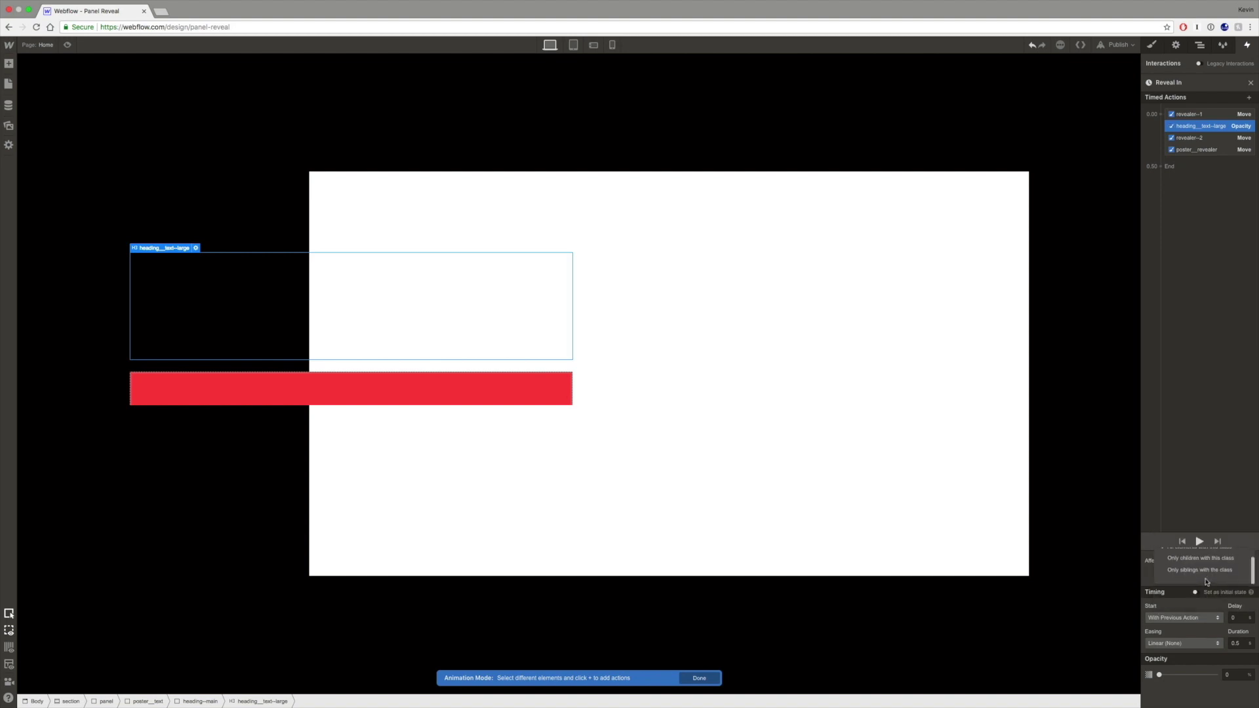
pyautogui.click(1206, 588)
pyautogui.moveTo(1206, 126); pyautogui.dragTo(1207, 150)
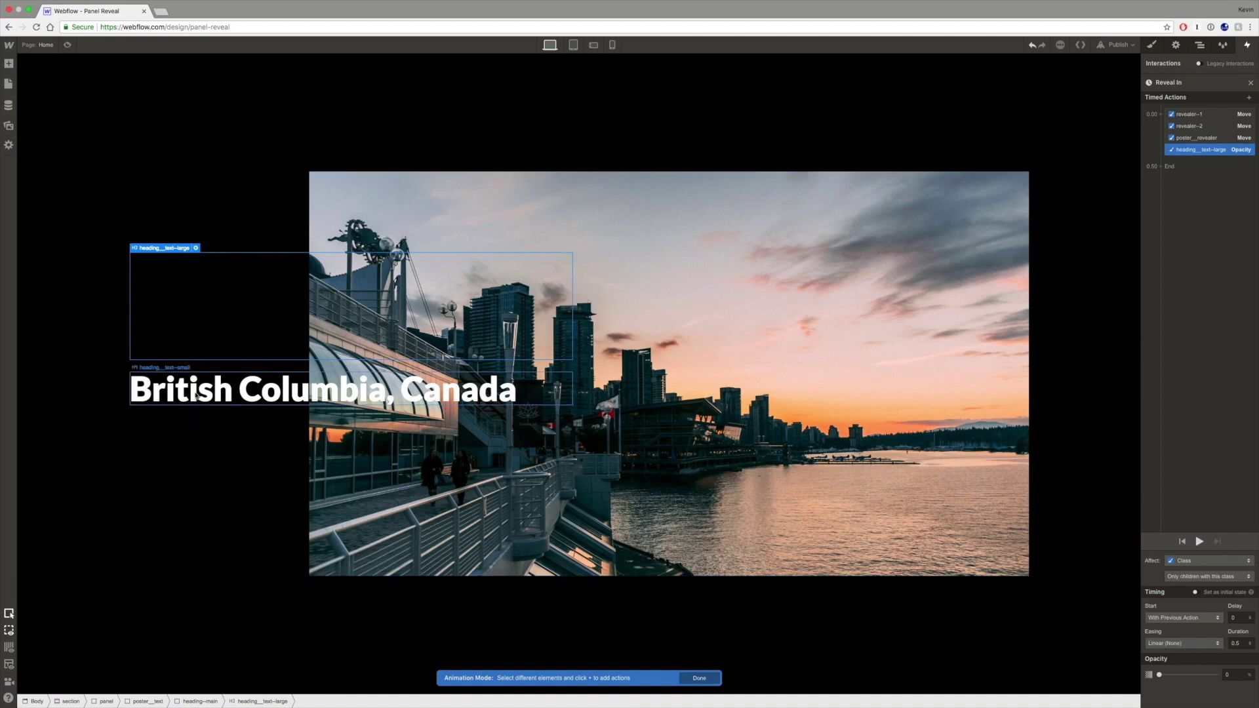
# Step: Add an Opacity action of 0% for heading__text-small at the same start time as the other actions
pyautogui.click(197, 392)
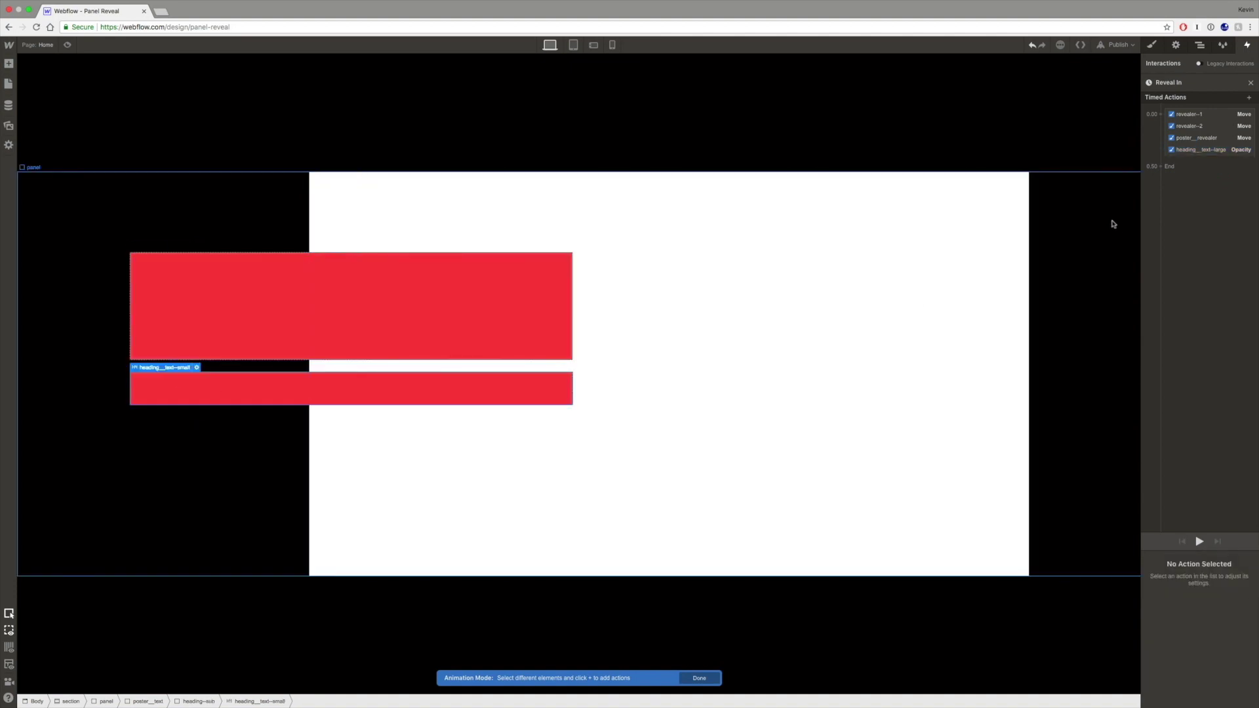
pyautogui.click(1163, 114)
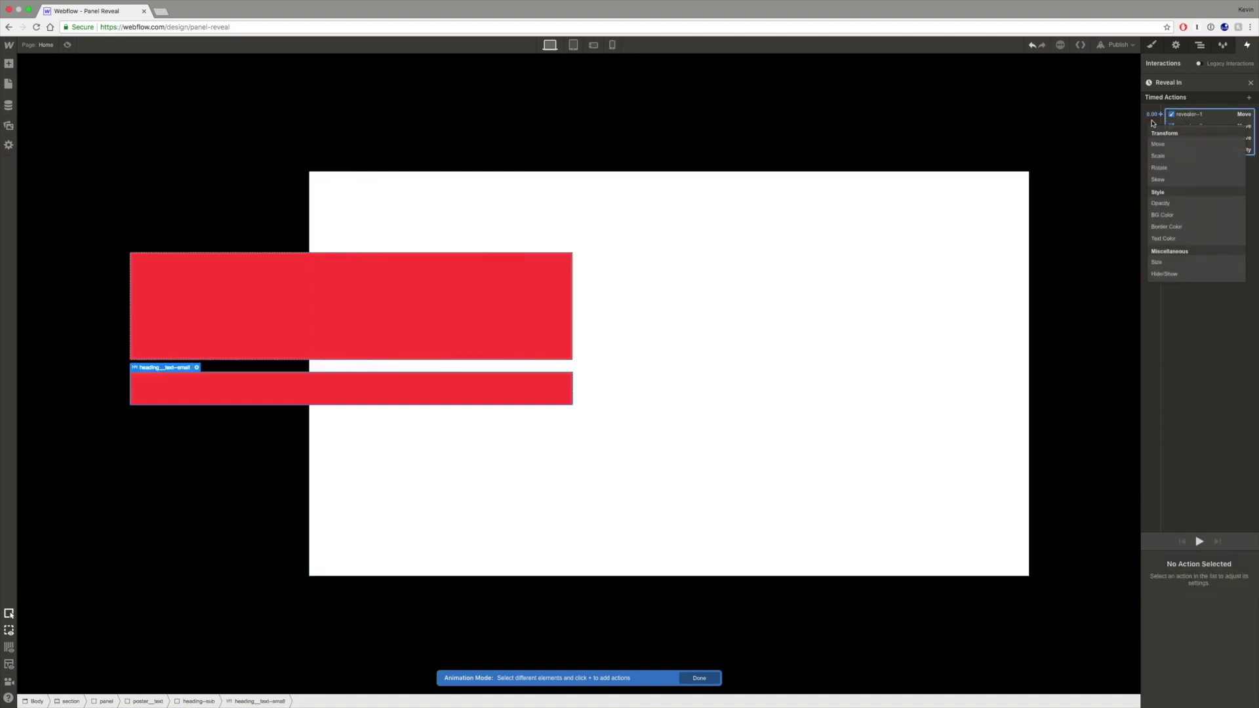
pyautogui.click(1163, 203)
pyautogui.moveTo(1215, 659); pyautogui.dragTo(1159, 661)
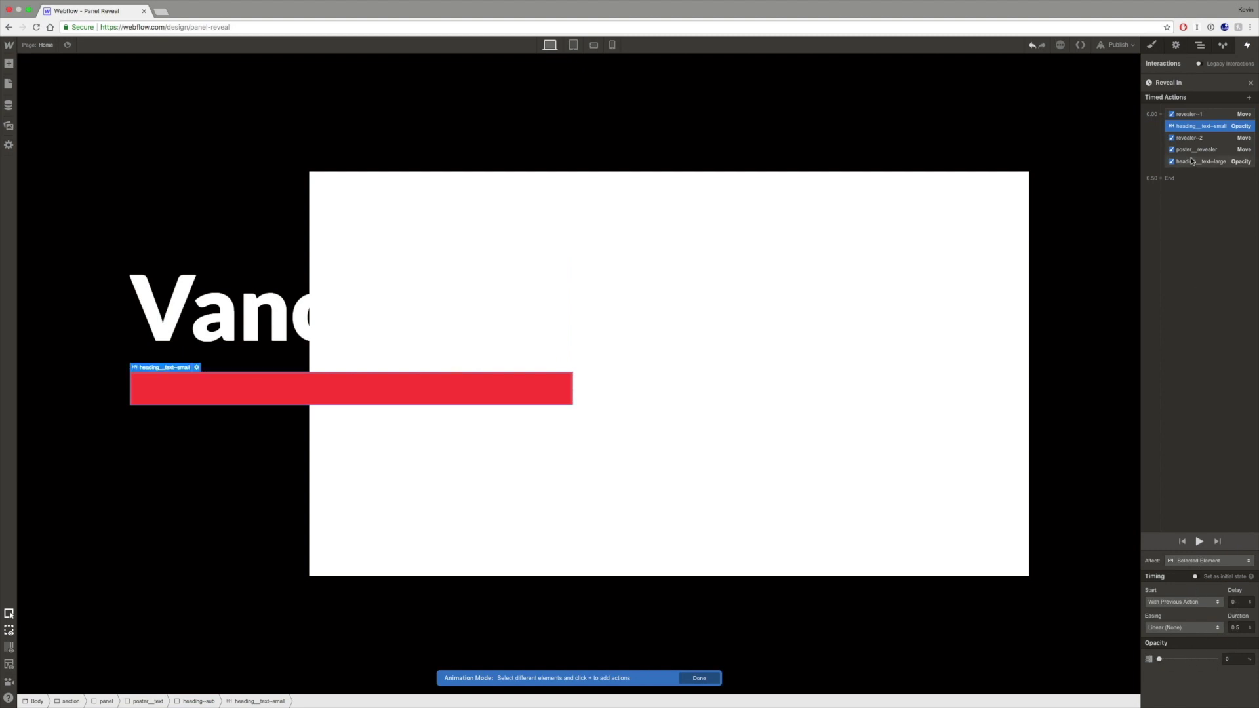
# Step: Make the heading__text-small Opacity action affect only children with this class and place it after heading__text-large
pyautogui.click(1184, 561)
pyautogui.click(1187, 548)
pyautogui.click(1190, 560)
pyautogui.click(1190, 568)
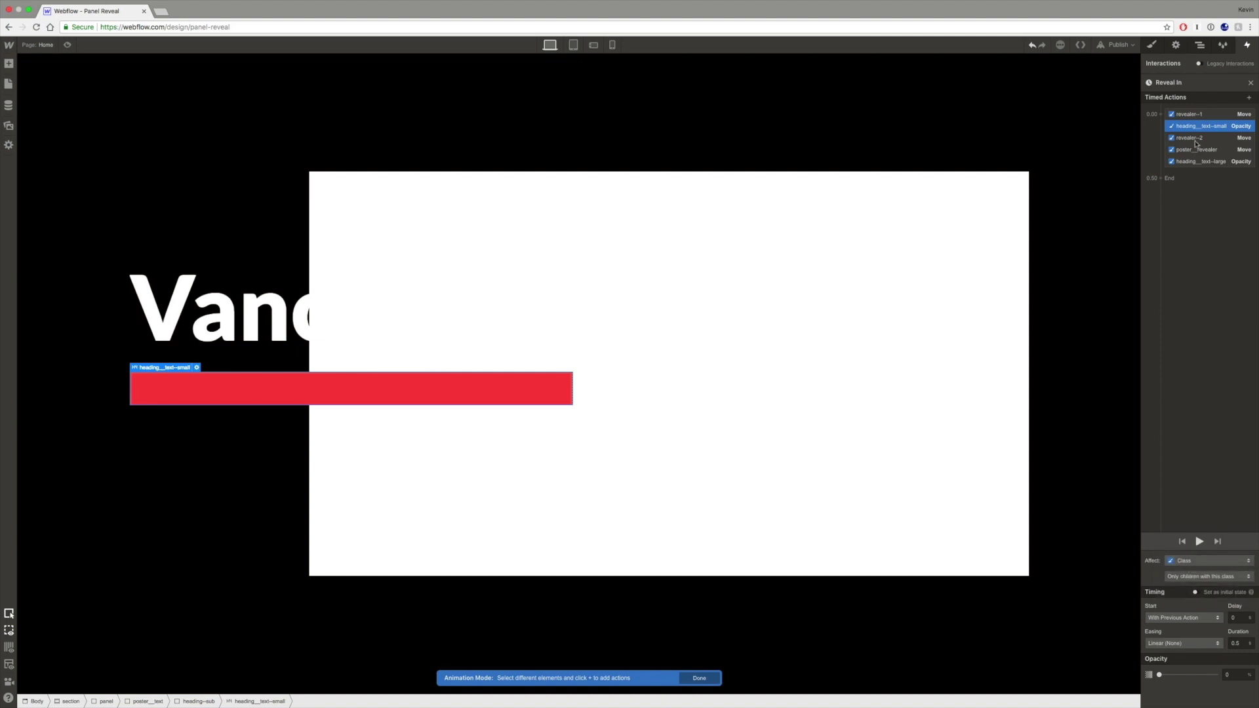
pyautogui.moveTo(1200, 126); pyautogui.dragTo(1188, 162)
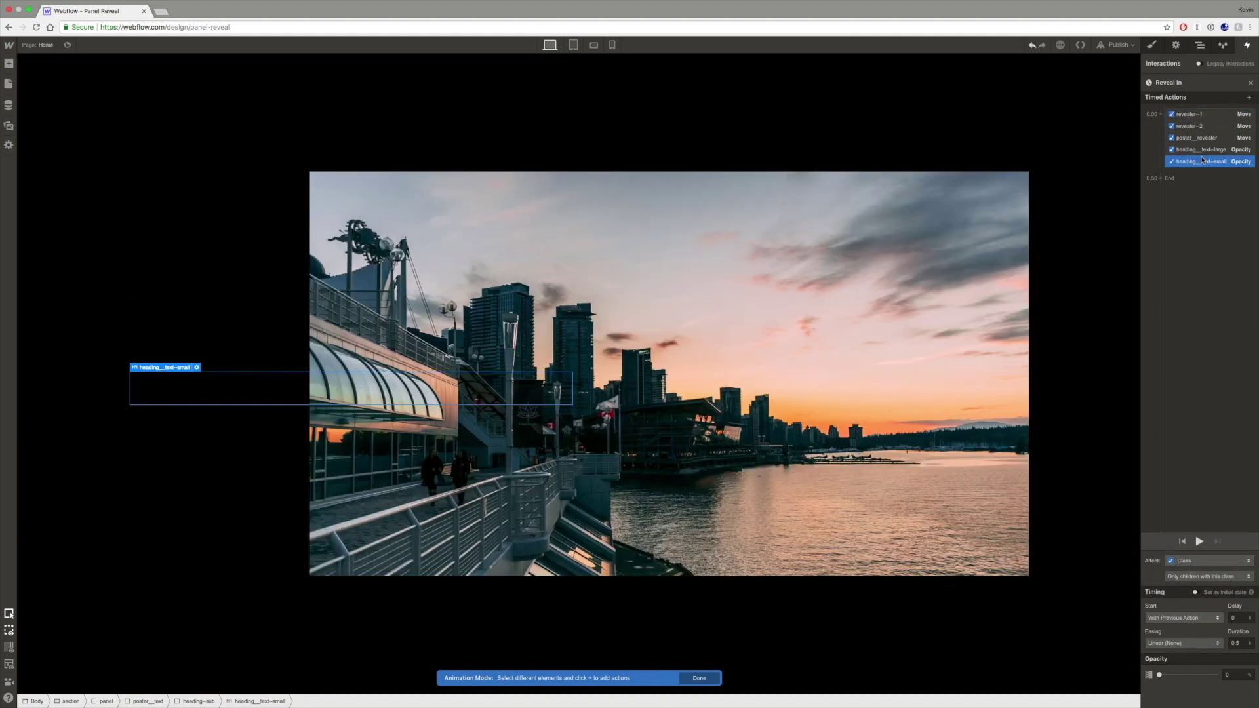
# Step: Add an Opacity action for poster__image at the same start time as the existing actions
pyautogui.click(745, 217)
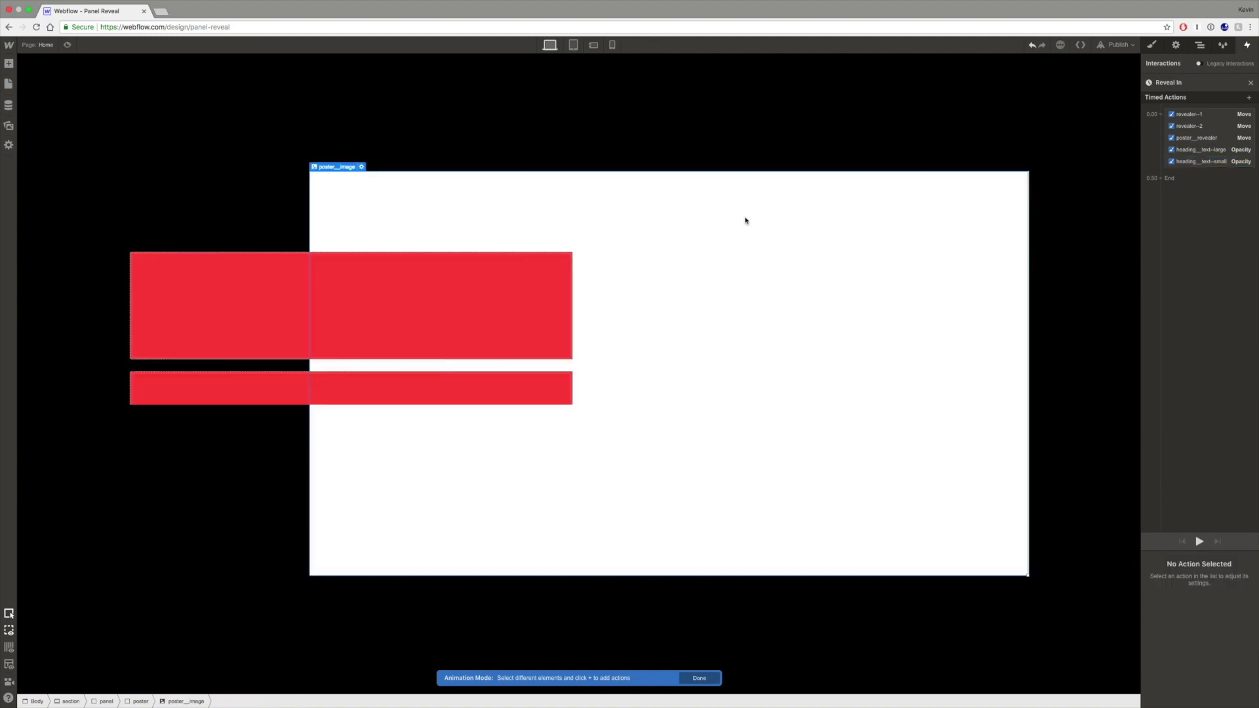
pyautogui.click(1162, 116)
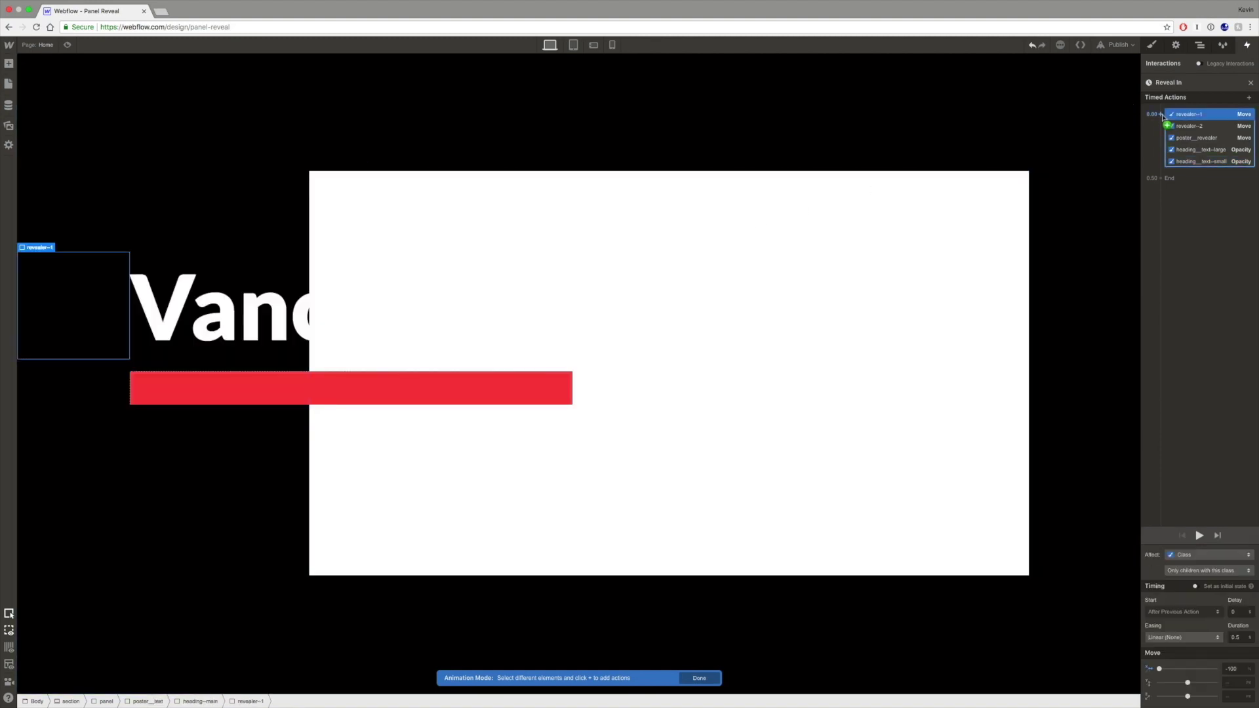
pyautogui.click(1163, 116)
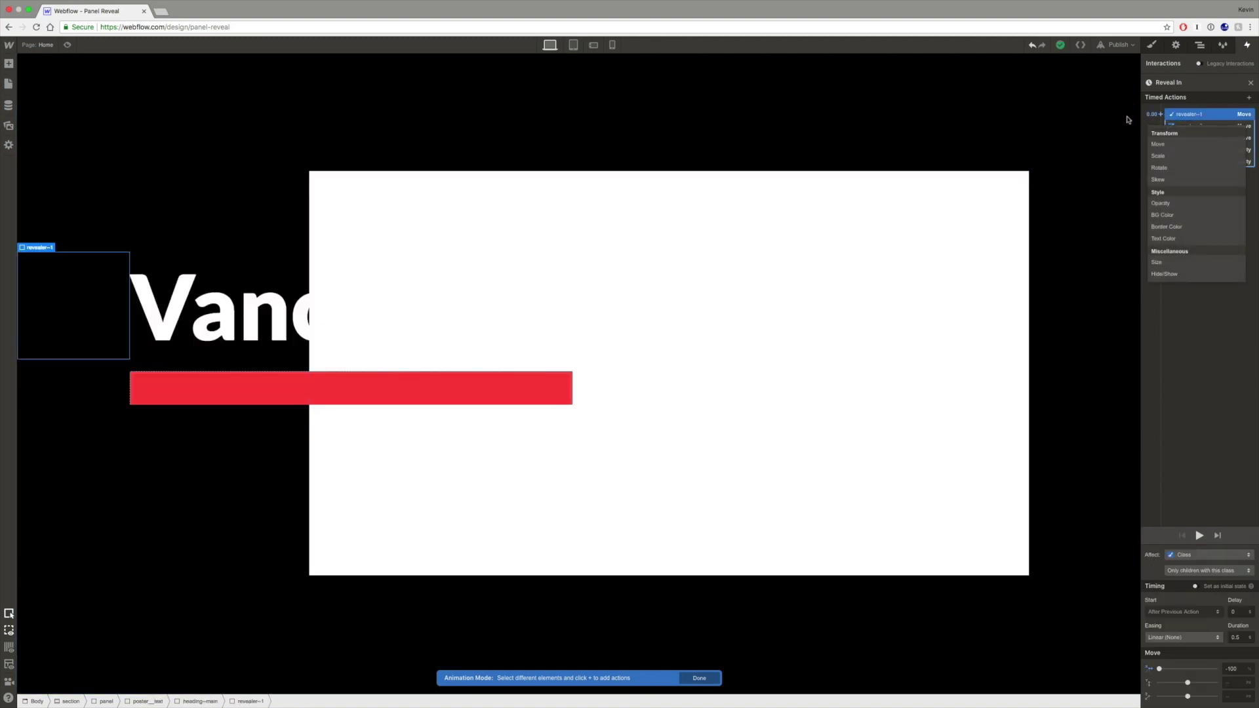
pyautogui.click(451, 230)
pyautogui.click(340, 195)
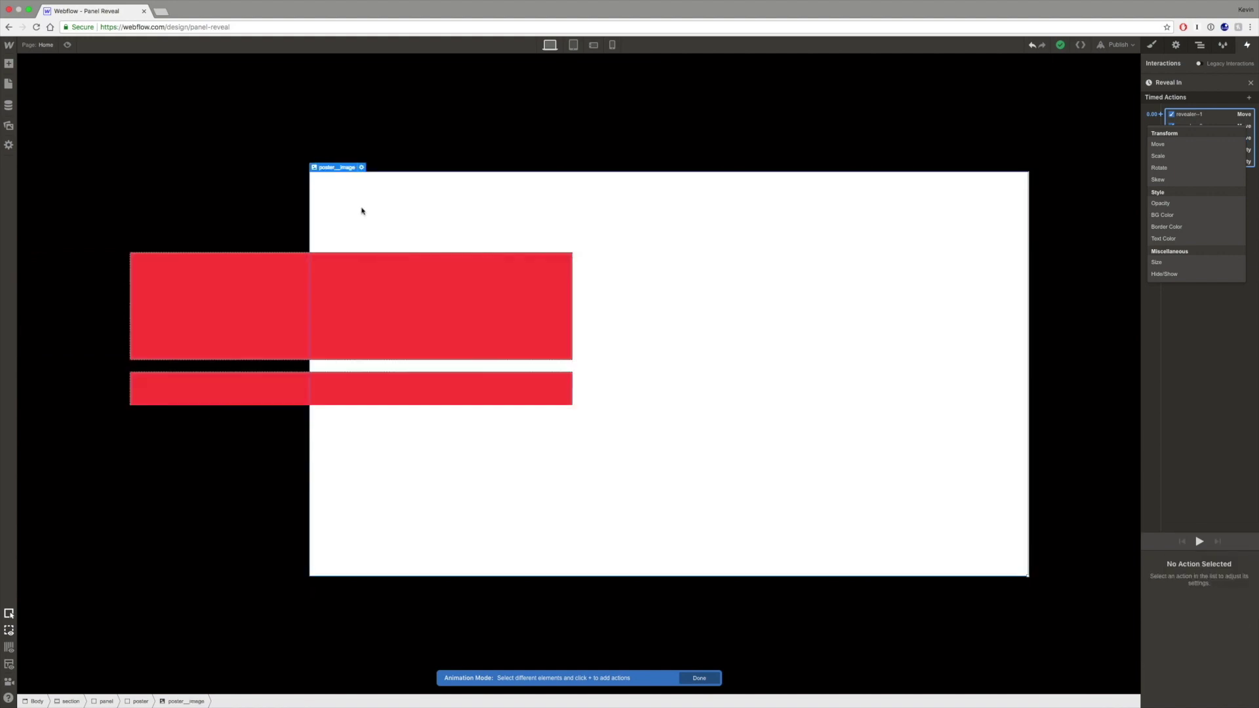
pyautogui.click(1162, 204)
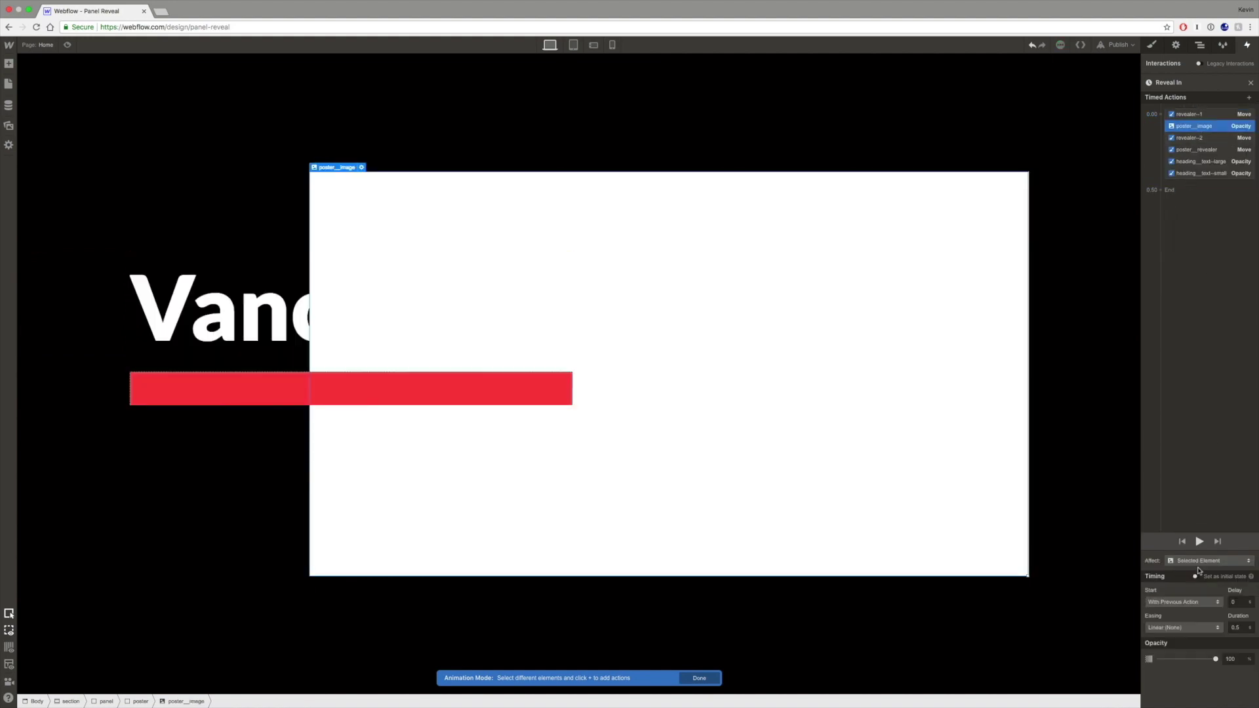
# Step: Make the poster__image Opacity action affect only children with this class at 0% opacity and place it last in the group
pyautogui.click(1203, 561)
pyautogui.click(1195, 576)
pyautogui.click(1194, 576)
pyautogui.click(1197, 565)
pyautogui.moveTo(1214, 675); pyautogui.dragTo(1157, 676)
pyautogui.moveTo(1194, 125); pyautogui.dragTo(1195, 173)
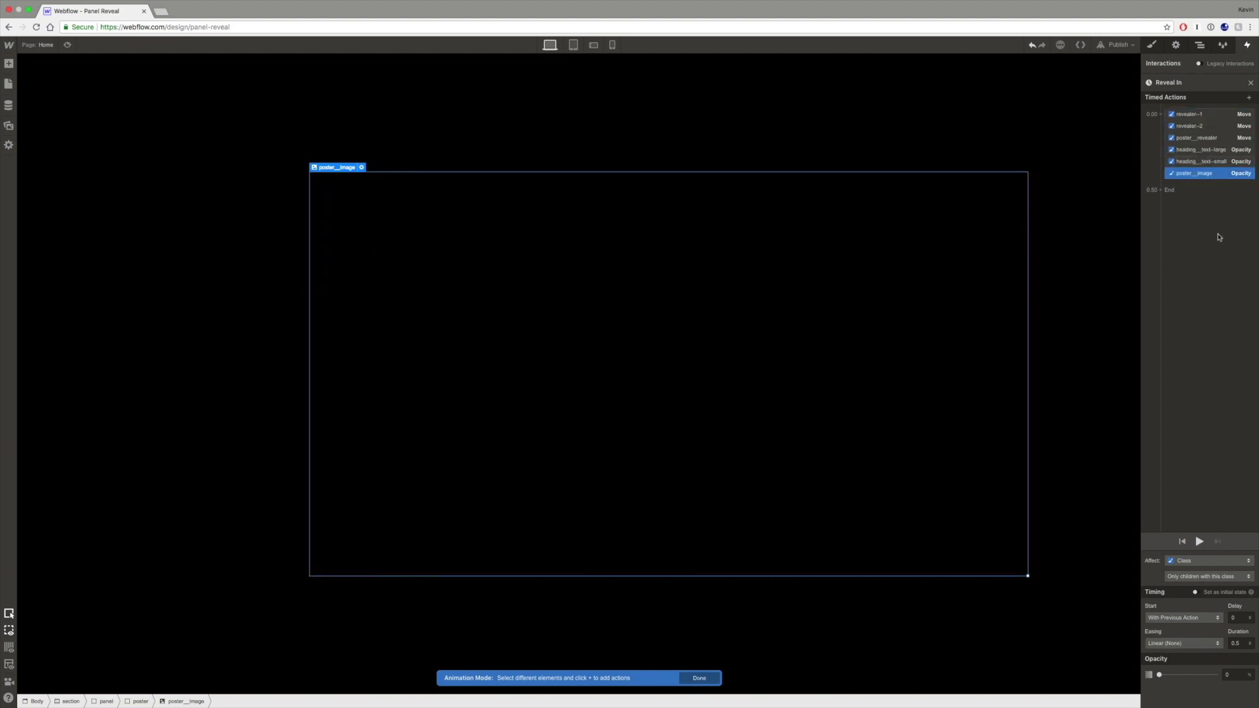
# Step: Set all six timed actions, from revealer--1 through poster__image, as the initial state
pyautogui.keyDown('shift'); pyautogui.click(1190, 118); pyautogui.keyUp('shift')
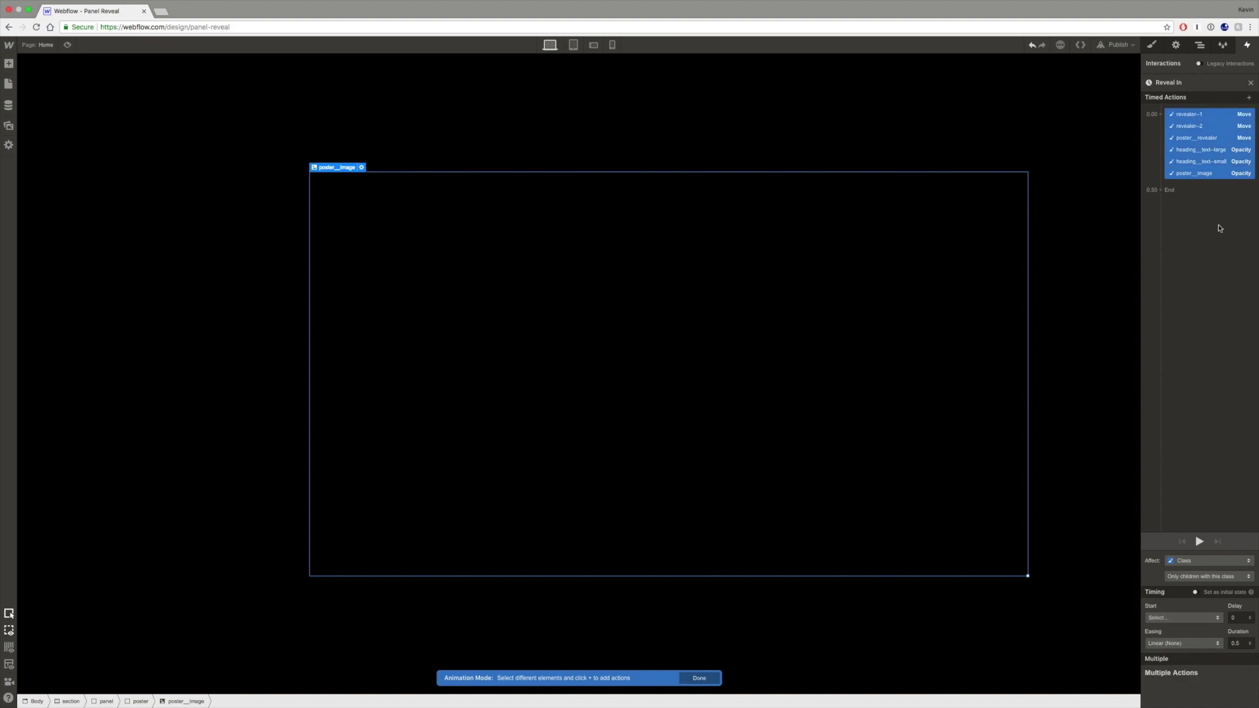
pyautogui.click(1196, 593)
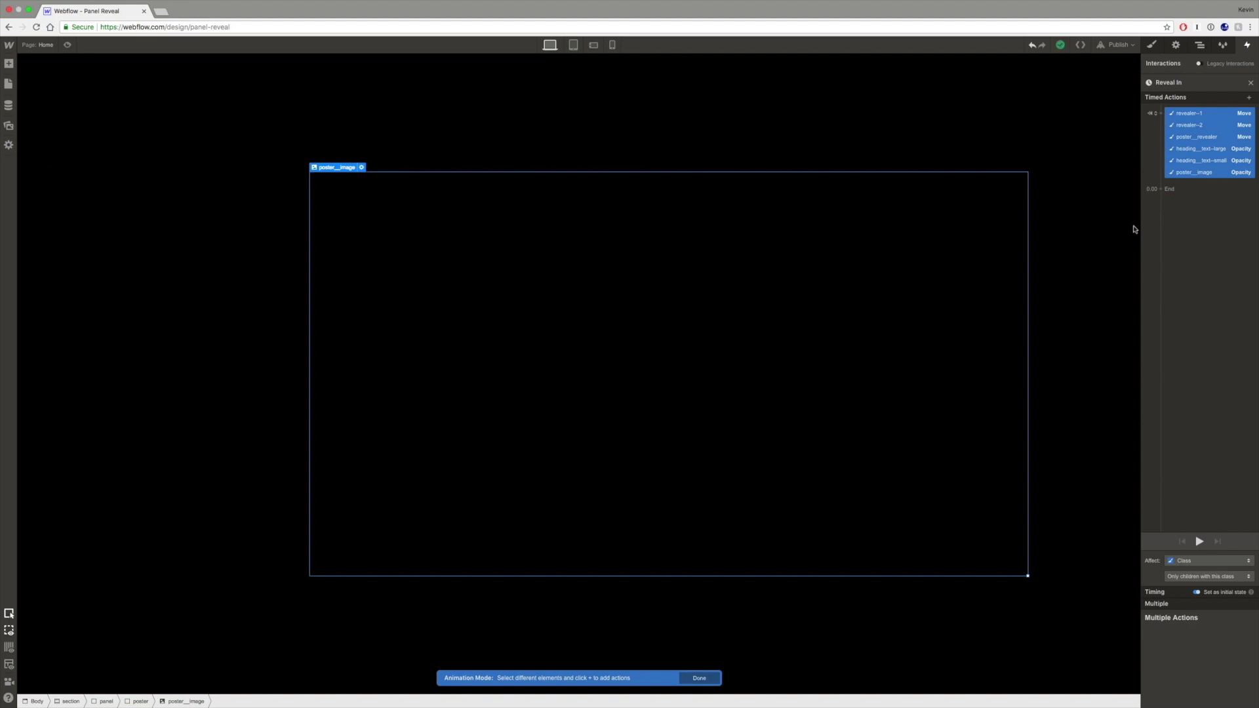
pyautogui.click(1203, 228)
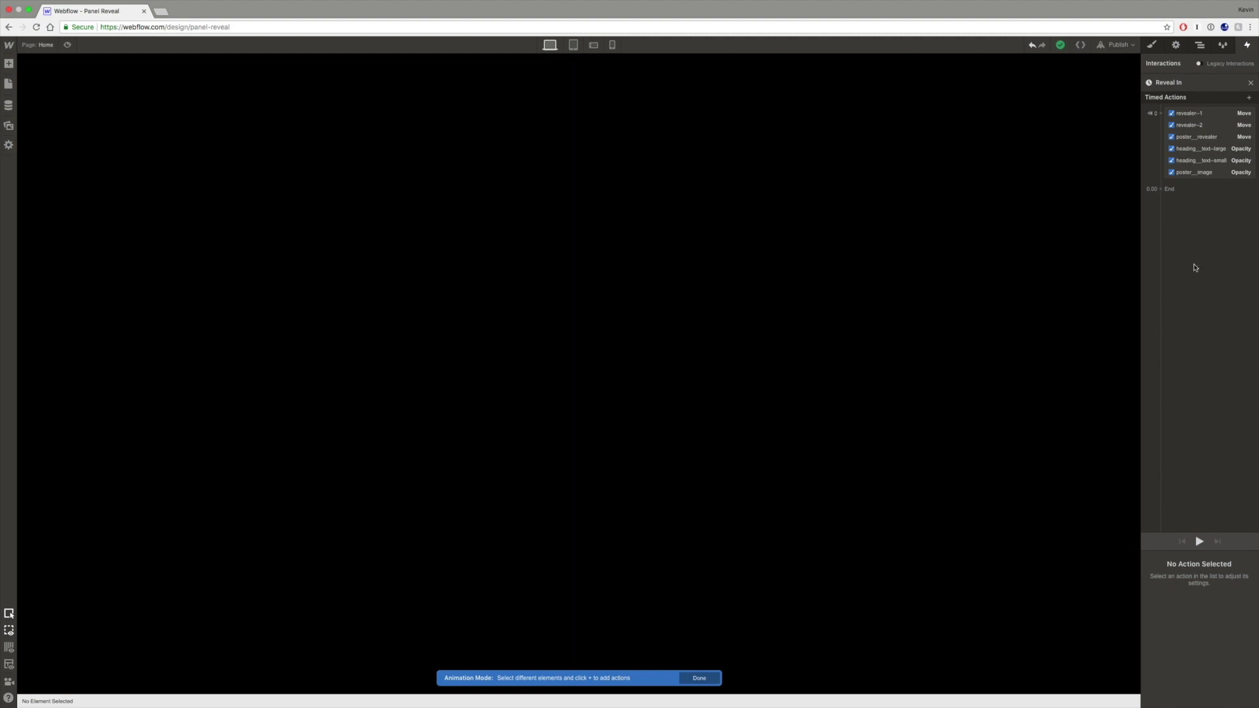
# Step: Add a Move action for poster__revealer after the initial state group, with a vertical distance of 0%
pyautogui.click(1199, 45)
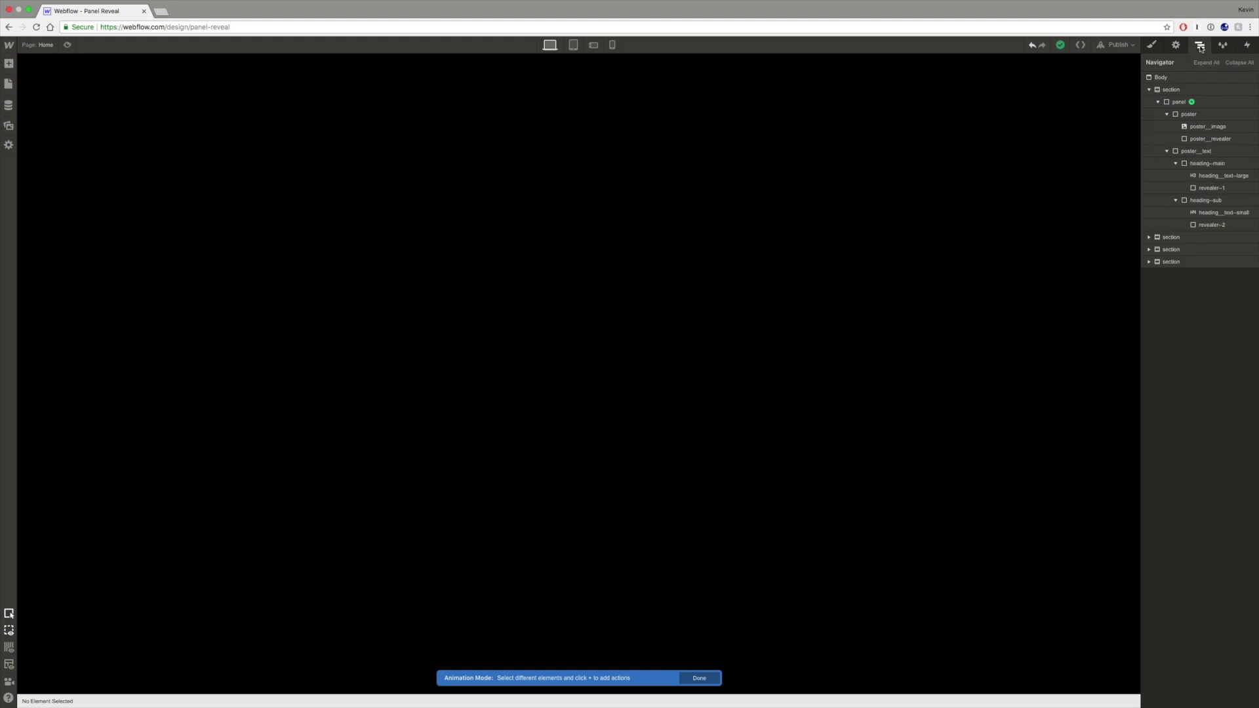
pyautogui.click(1246, 46)
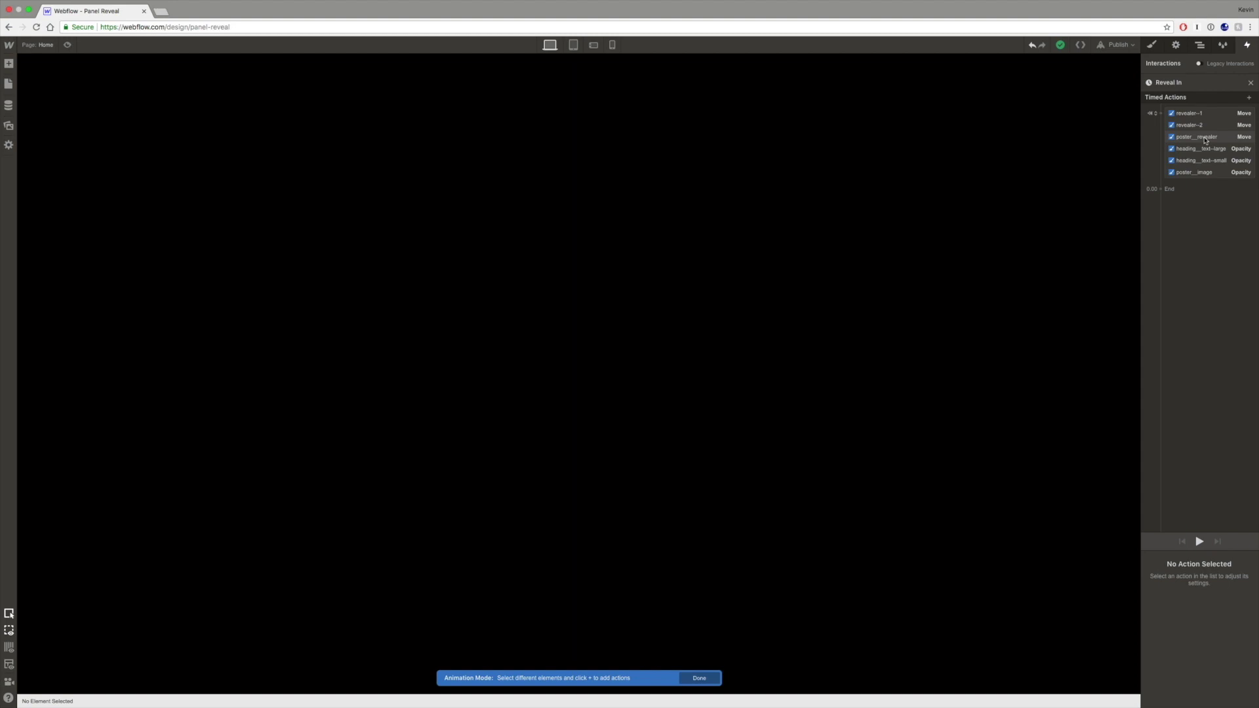
pyautogui.click(1205, 138)
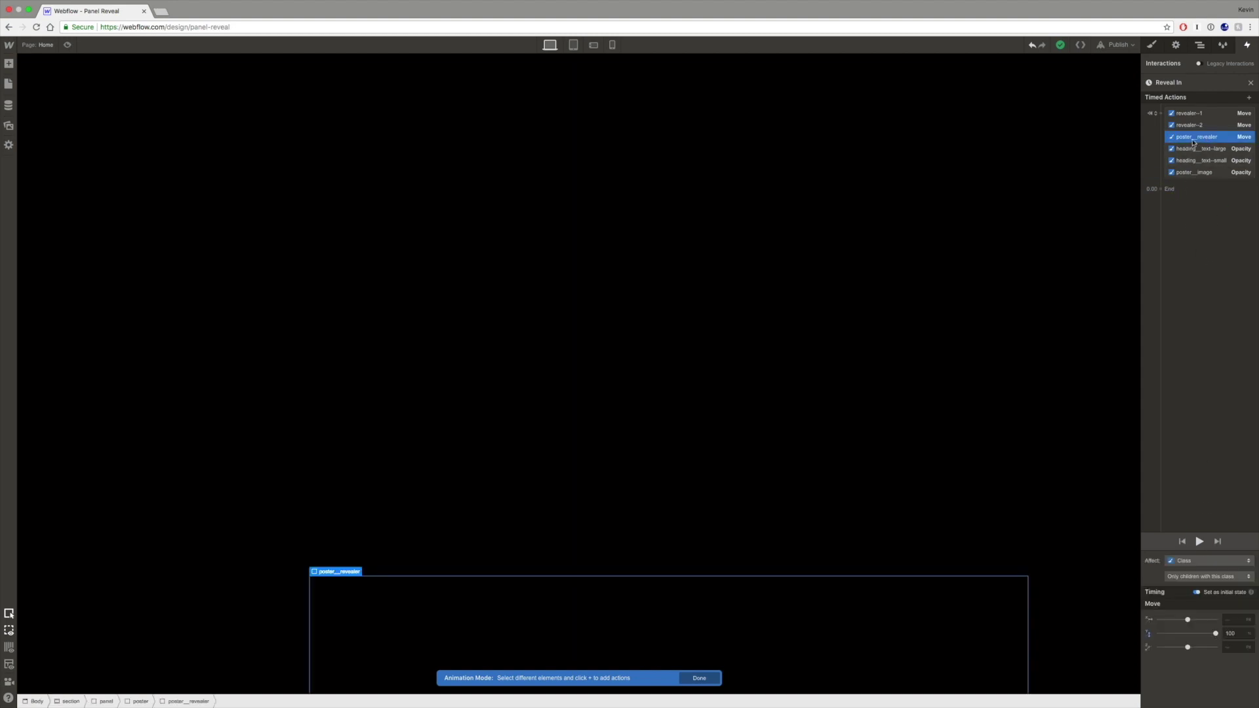
pyautogui.click(1162, 189)
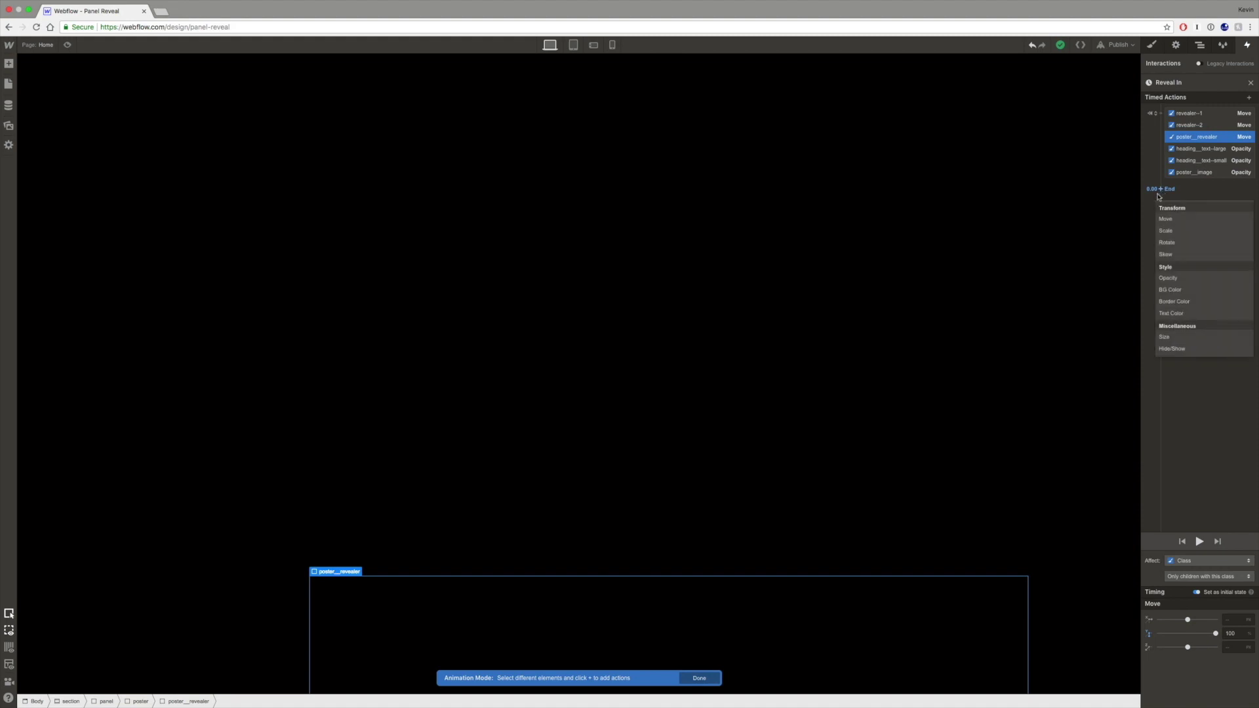
pyautogui.click(1172, 225)
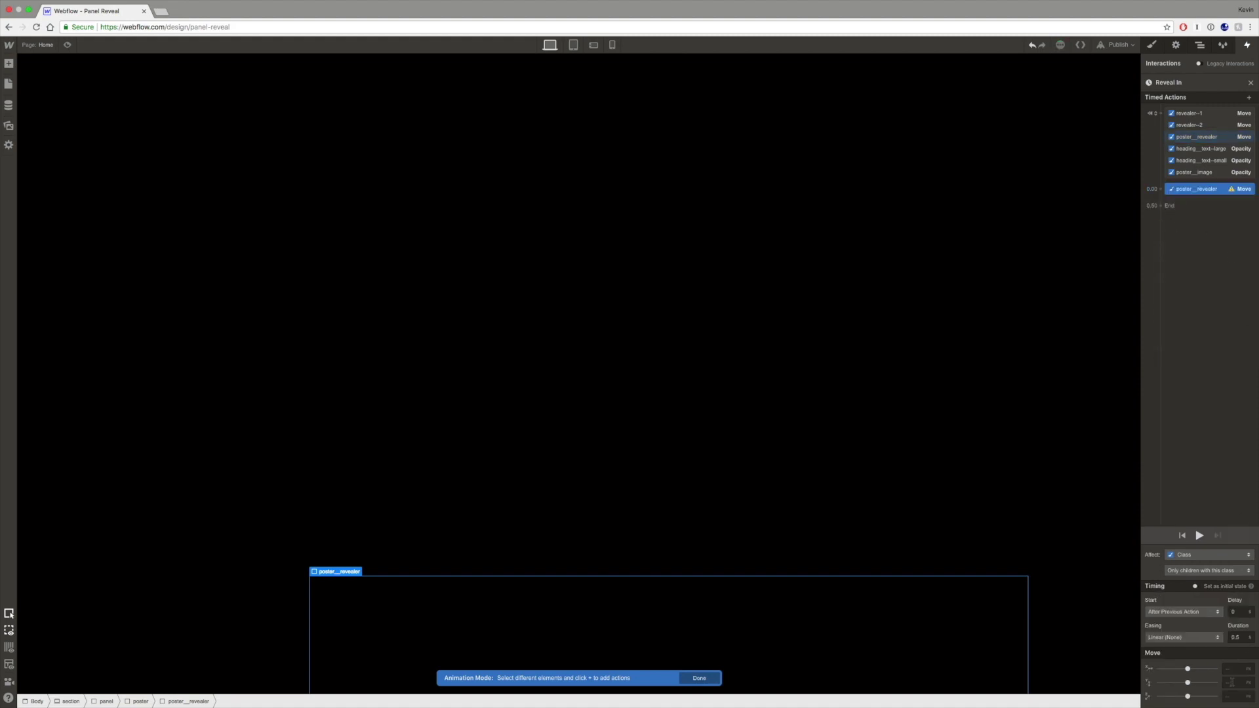
pyautogui.click(1235, 682)
pyautogui.write('0')
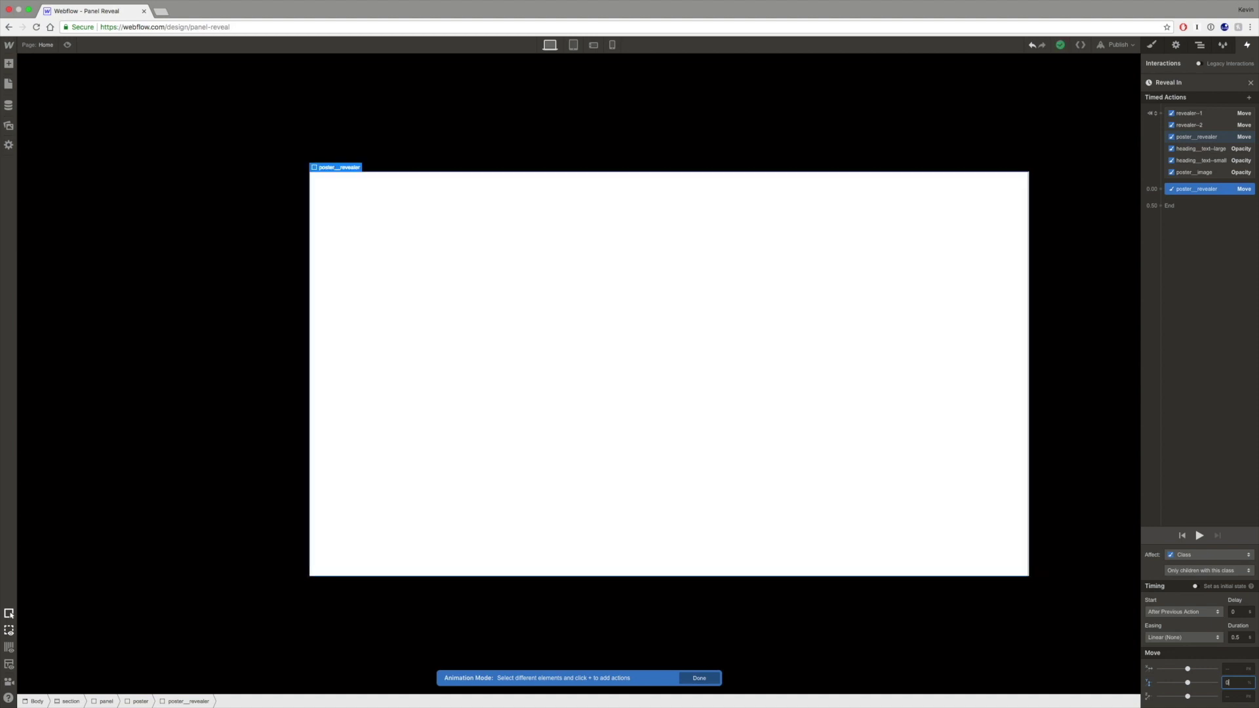
# Step: Add an Opacity action of 100% for poster__image alongside the second poster__revealer Move action
pyautogui.moveTo(1201, 195); pyautogui.dragTo(1160, 190)
pyautogui.click(1212, 174)
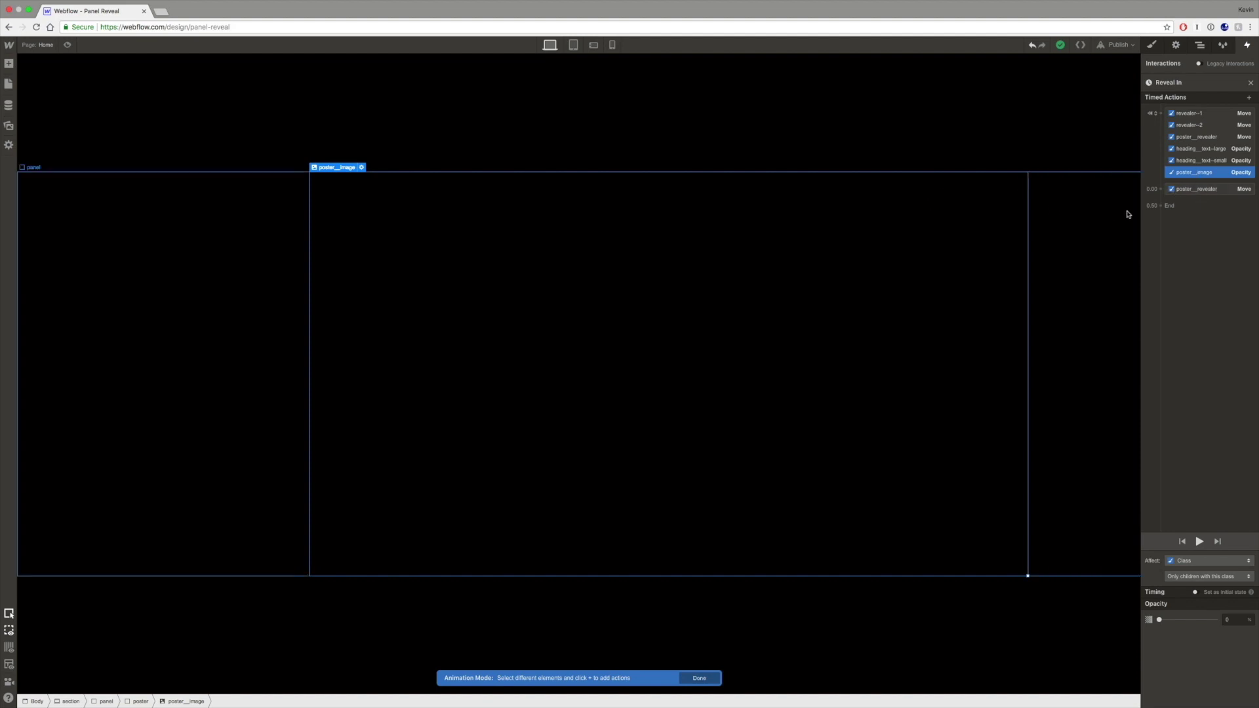
pyautogui.moveTo(1182, 195); pyautogui.dragTo(1161, 190)
pyautogui.click(1161, 189)
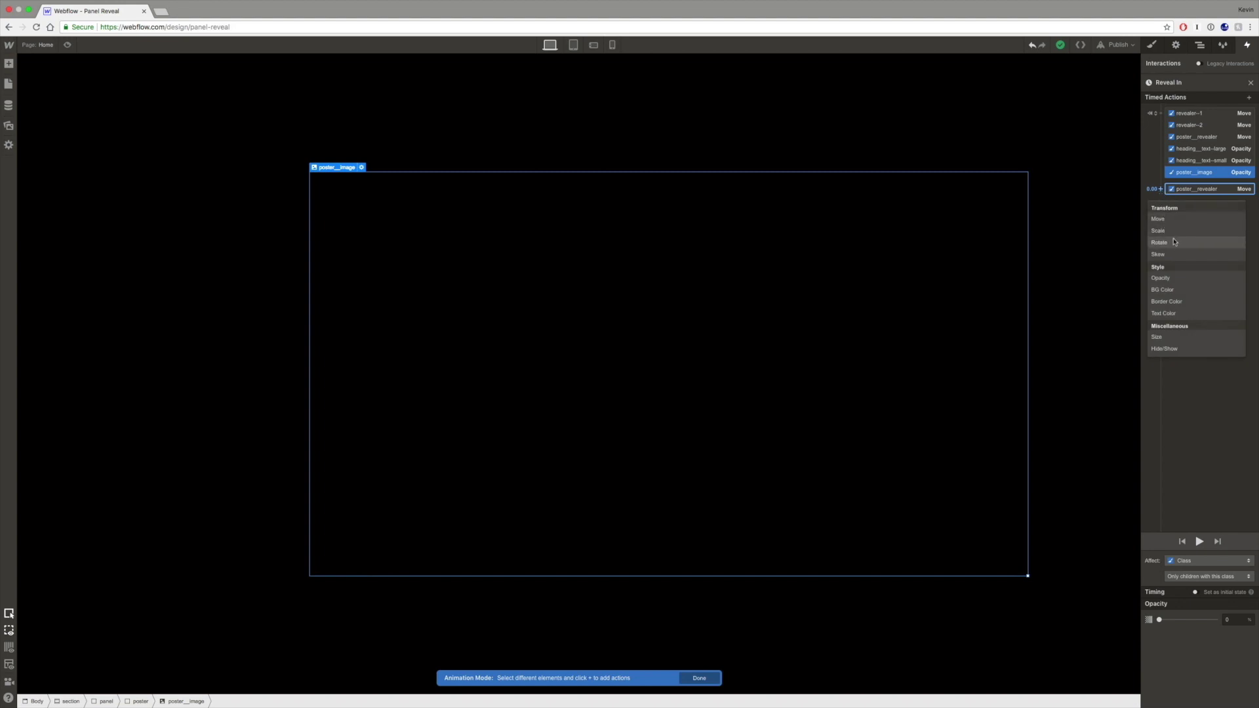
pyautogui.click(1172, 279)
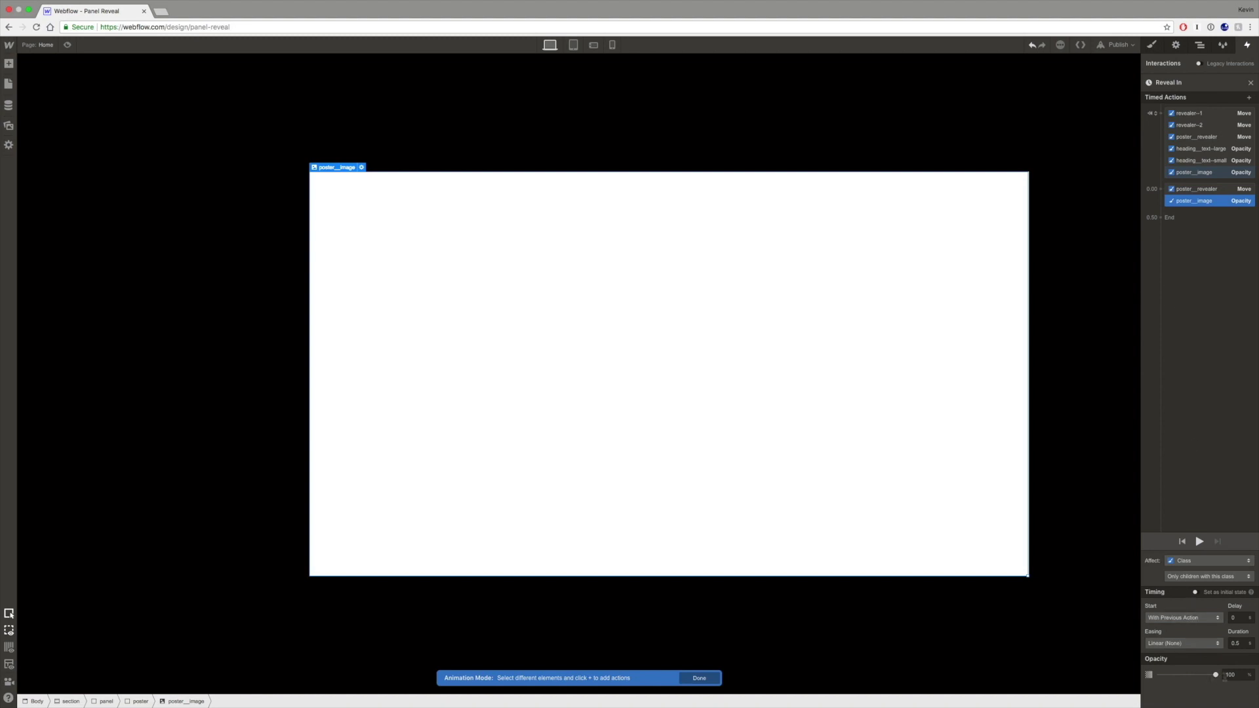
# Step: Set the new poster__image Opacity action's duration to 0 and delay to 0.5 s, checking it against the poster__revealer Move timing
pyautogui.click(1235, 644)
pyautogui.write('0')
pyautogui.click(1239, 618)
pyautogui.write('3')
pyautogui.click(1208, 190)
pyautogui.click(1208, 201)
pyautogui.click(1196, 189)
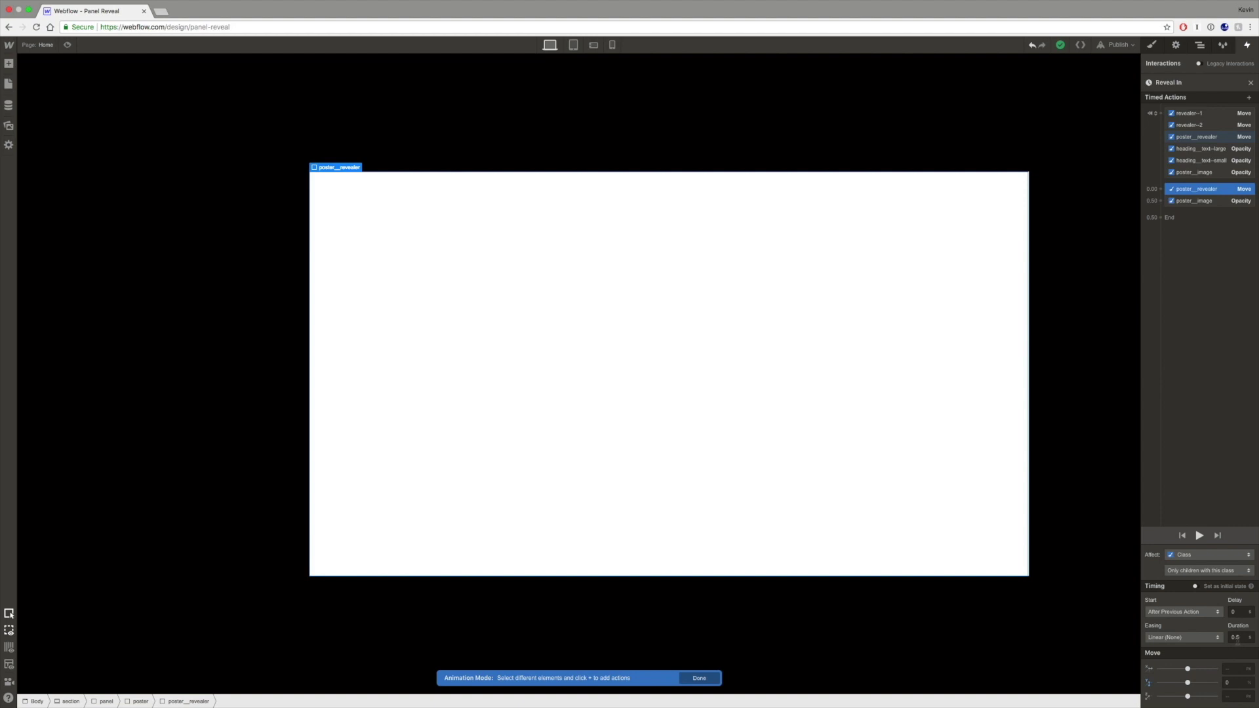
pyautogui.click(1204, 202)
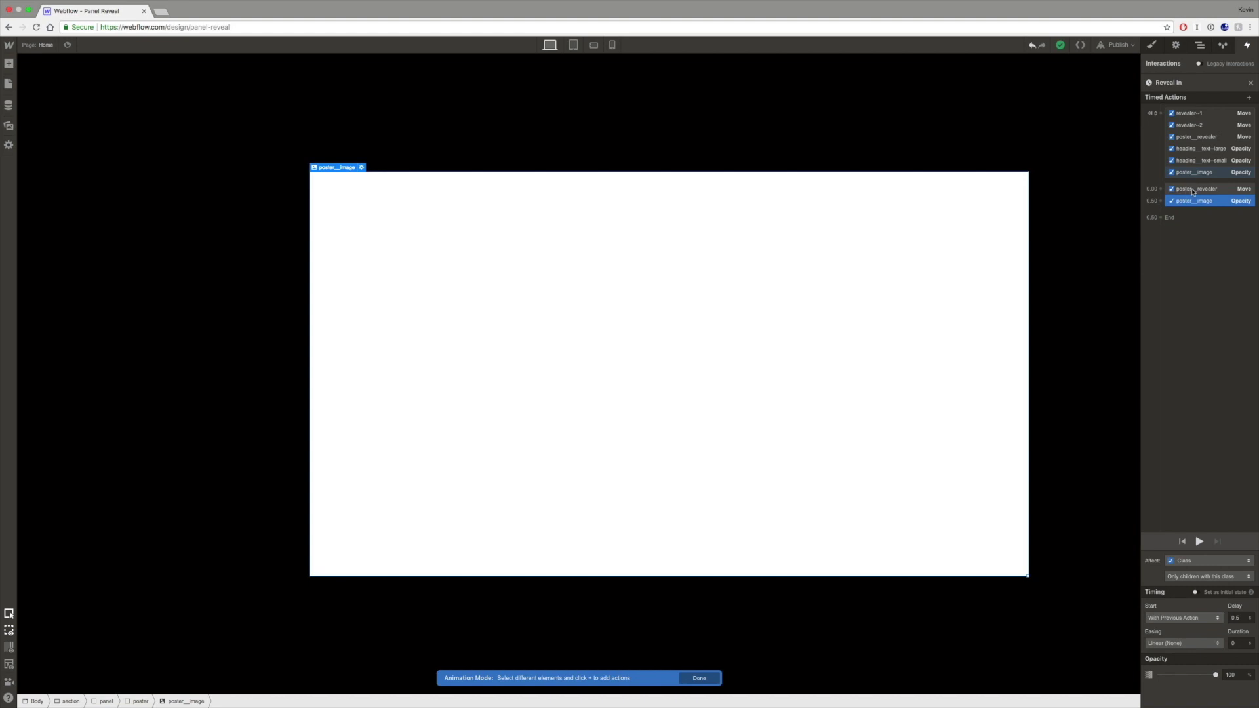
# Step: Add another Move action for poster__revealer at the end of the timeline, with a vertical distance of -100%
pyautogui.click(1190, 190)
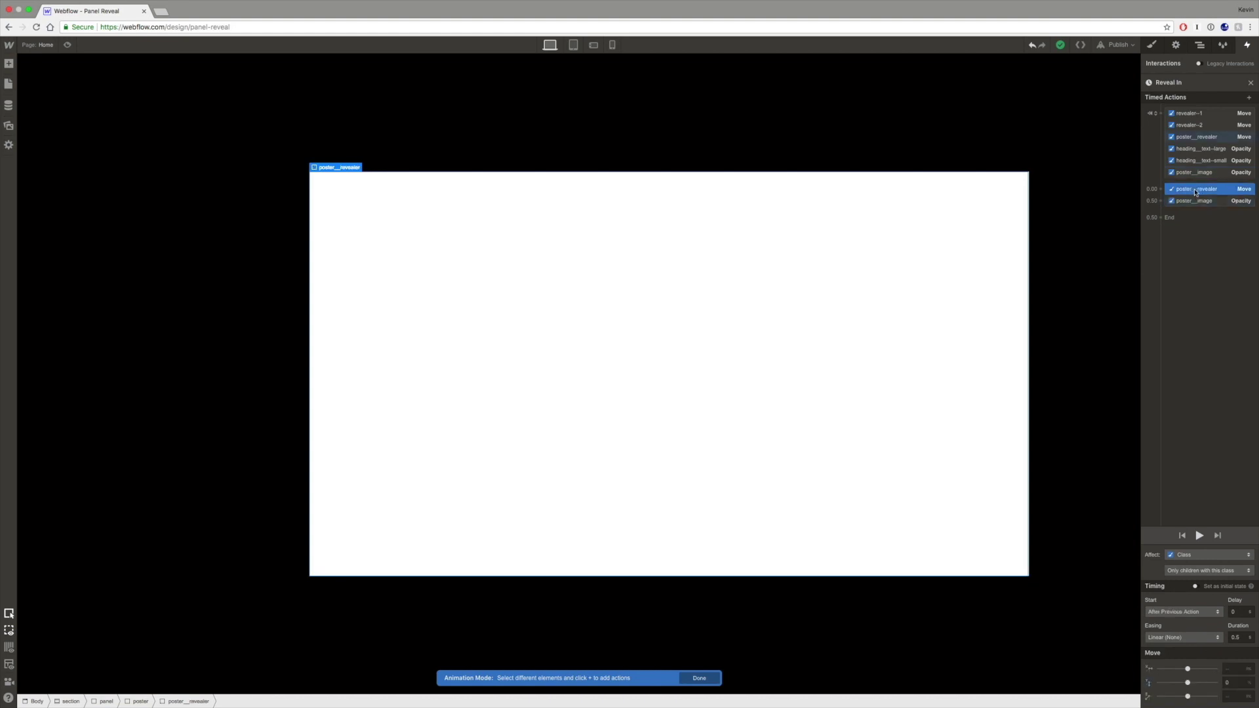
pyautogui.click(1161, 218)
pyautogui.click(1175, 253)
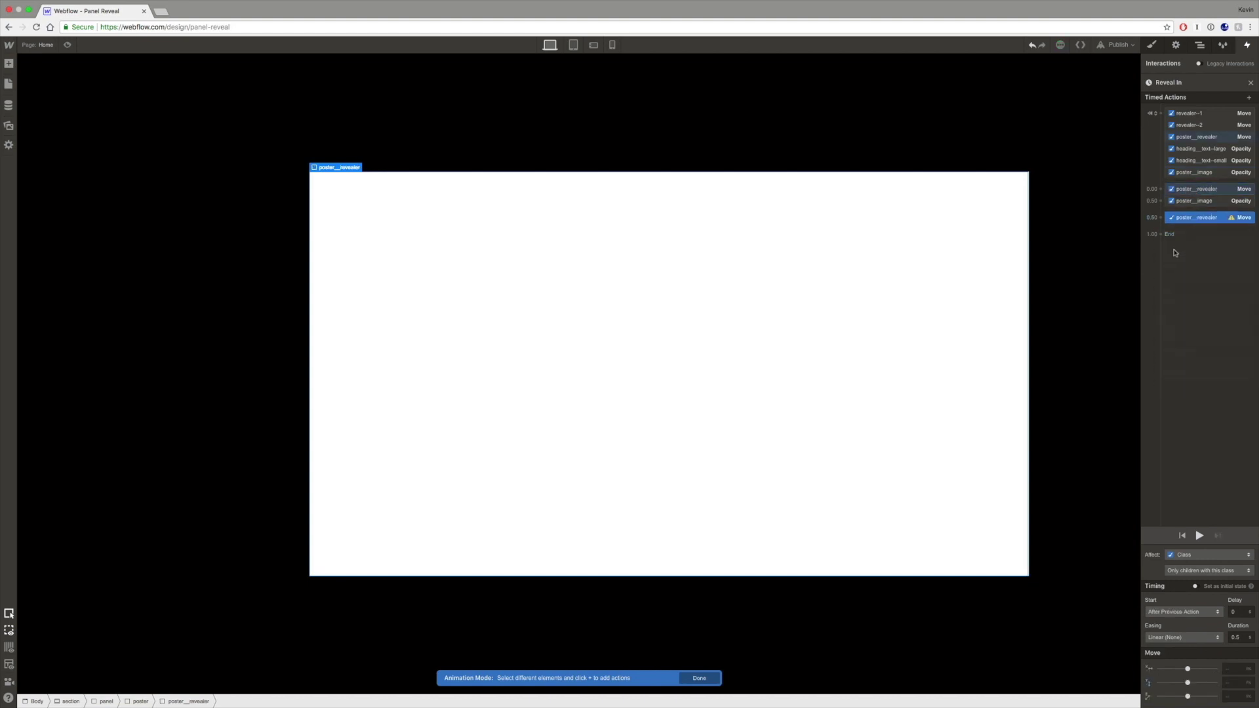
pyautogui.click(1223, 683)
pyautogui.write('-100')
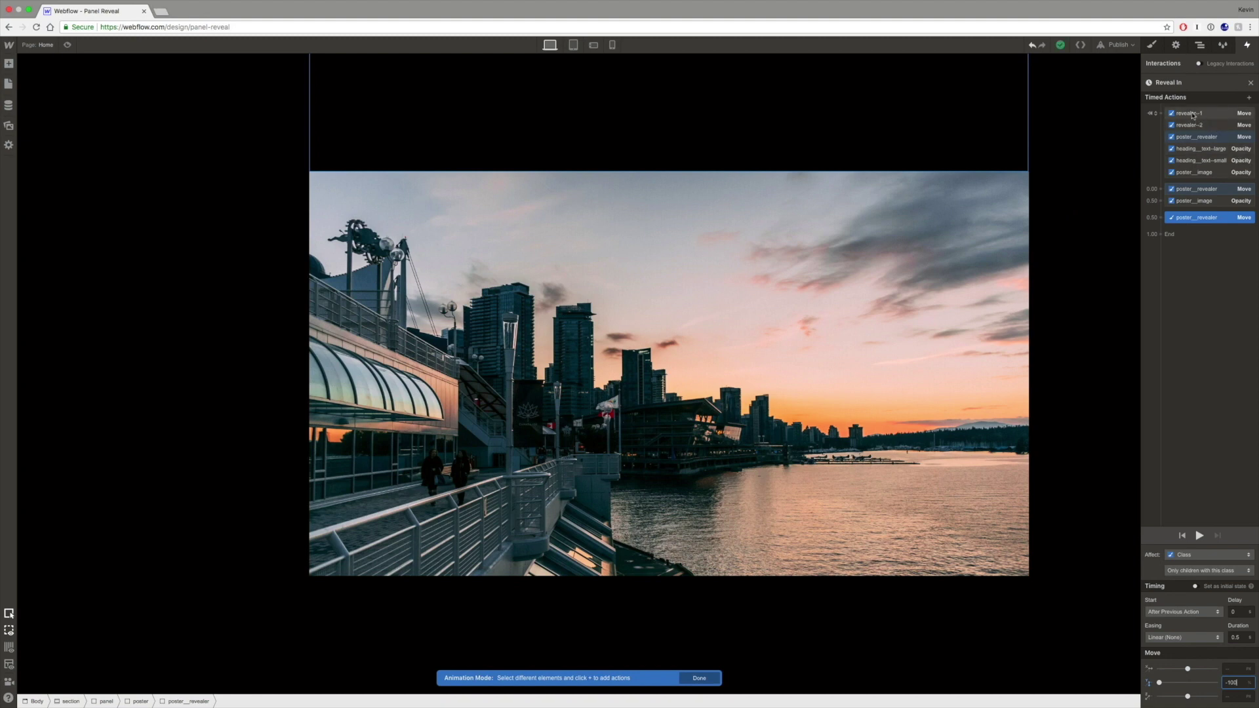
# Step: Mark the first revealer--1 Move as an initial state, and add a revealer--1 Move at the timeline's end with horizontal distance 0
pyautogui.click(1192, 114)
pyautogui.click(1197, 592)
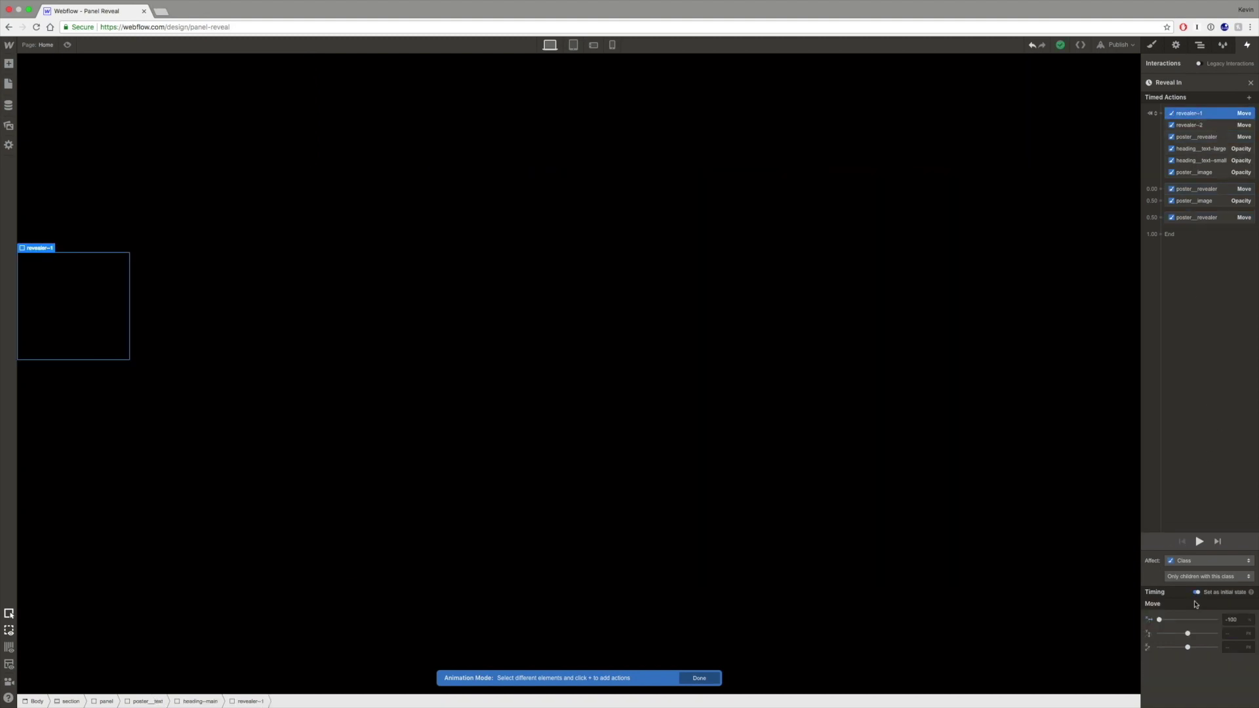
pyautogui.click(1165, 242)
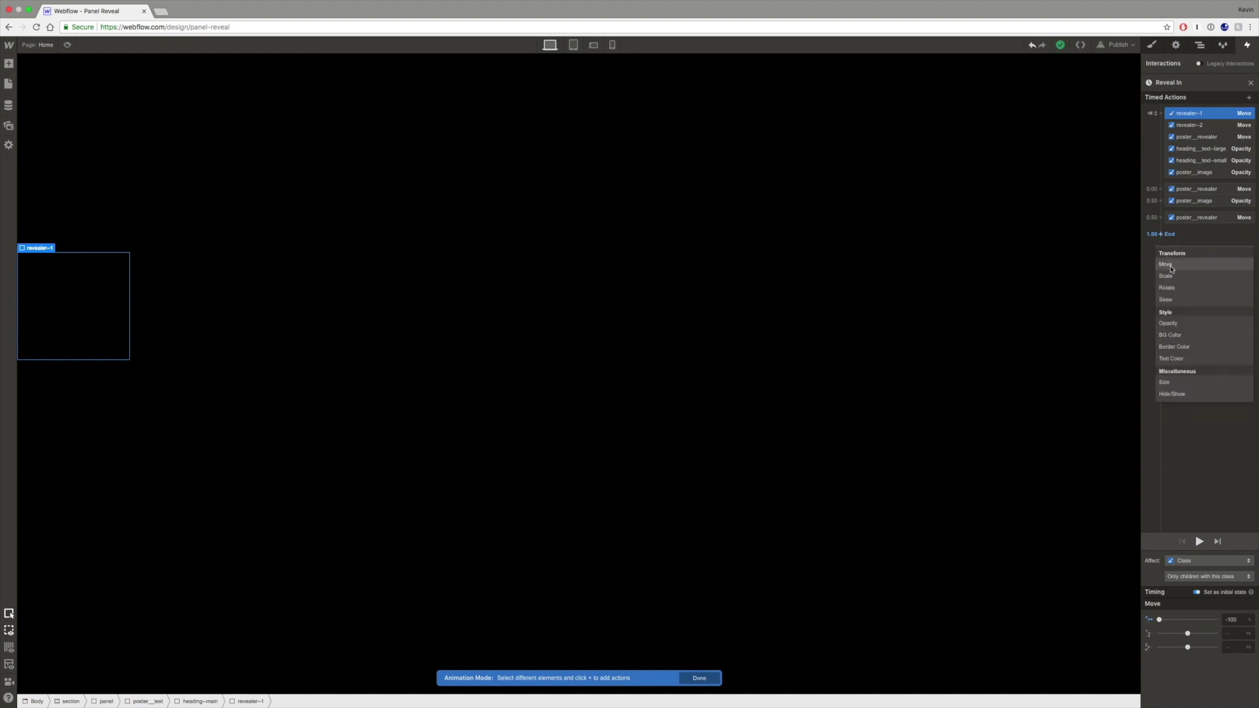
pyautogui.click(1166, 264)
pyautogui.click(1235, 669)
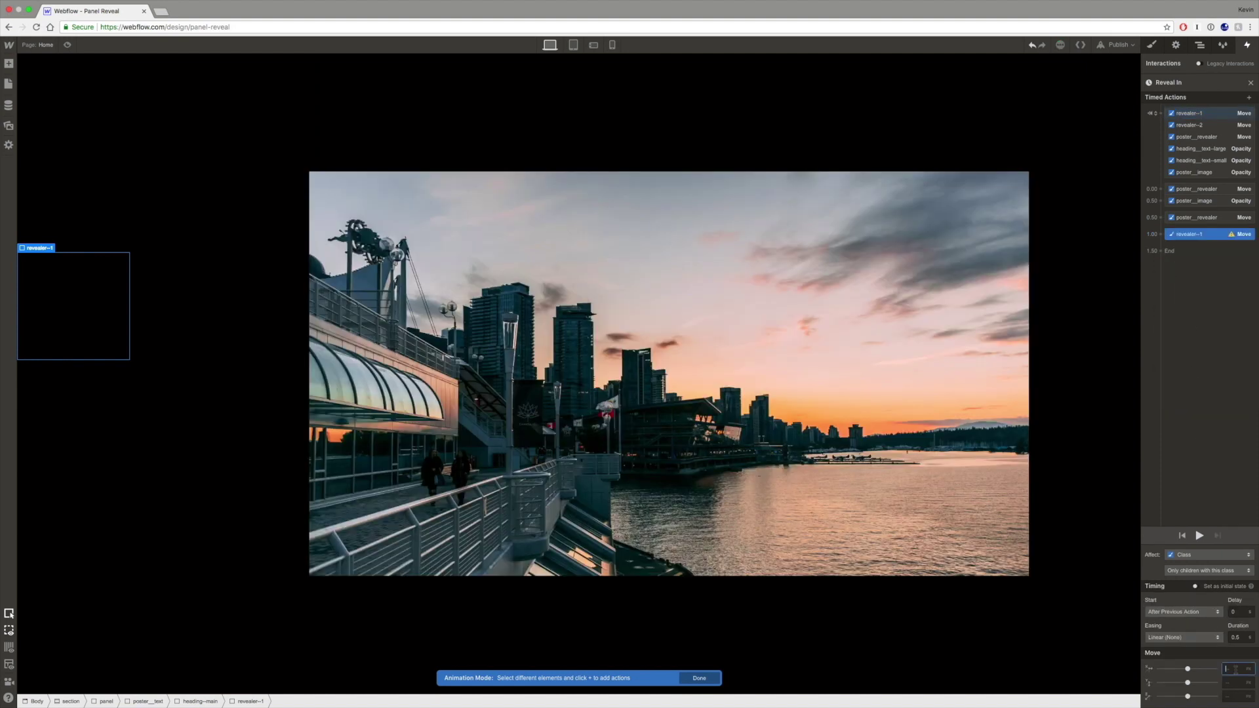
pyautogui.write('0')
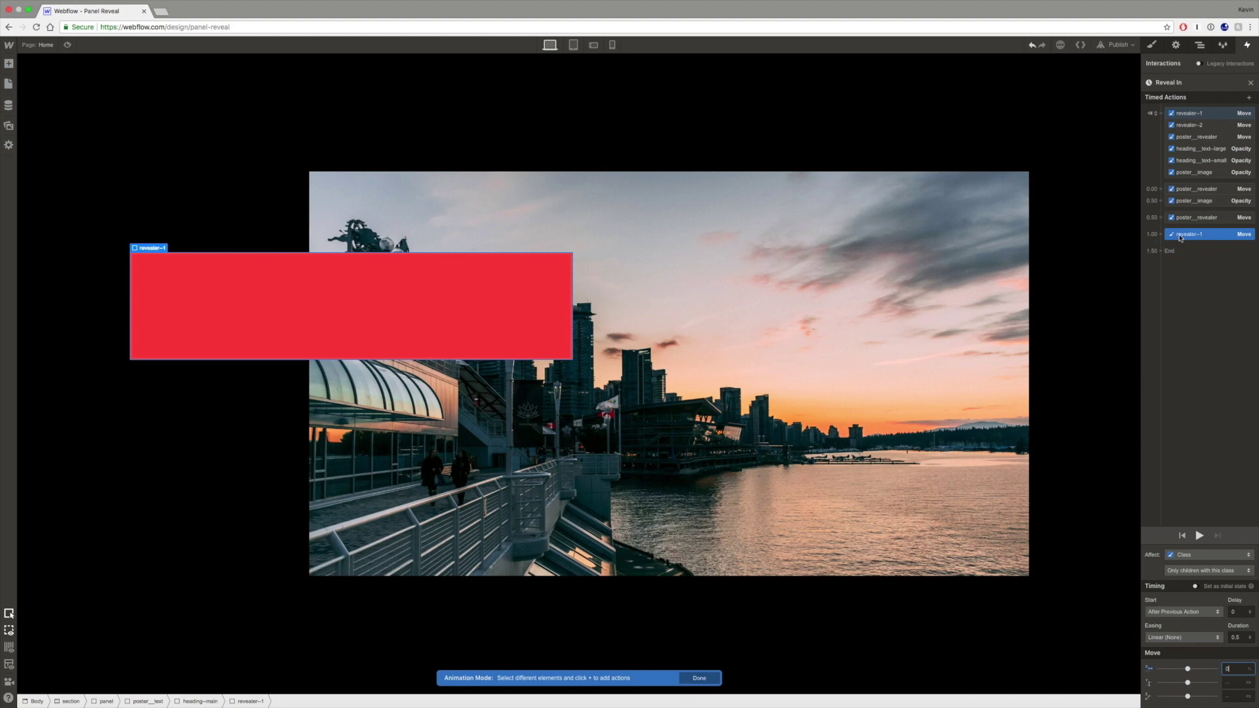
# Step: Add a 100% Opacity action for heading__text-large alongside the new revealer--1 Move, with duration 0 and delay 0.5 s
pyautogui.click(1197, 150)
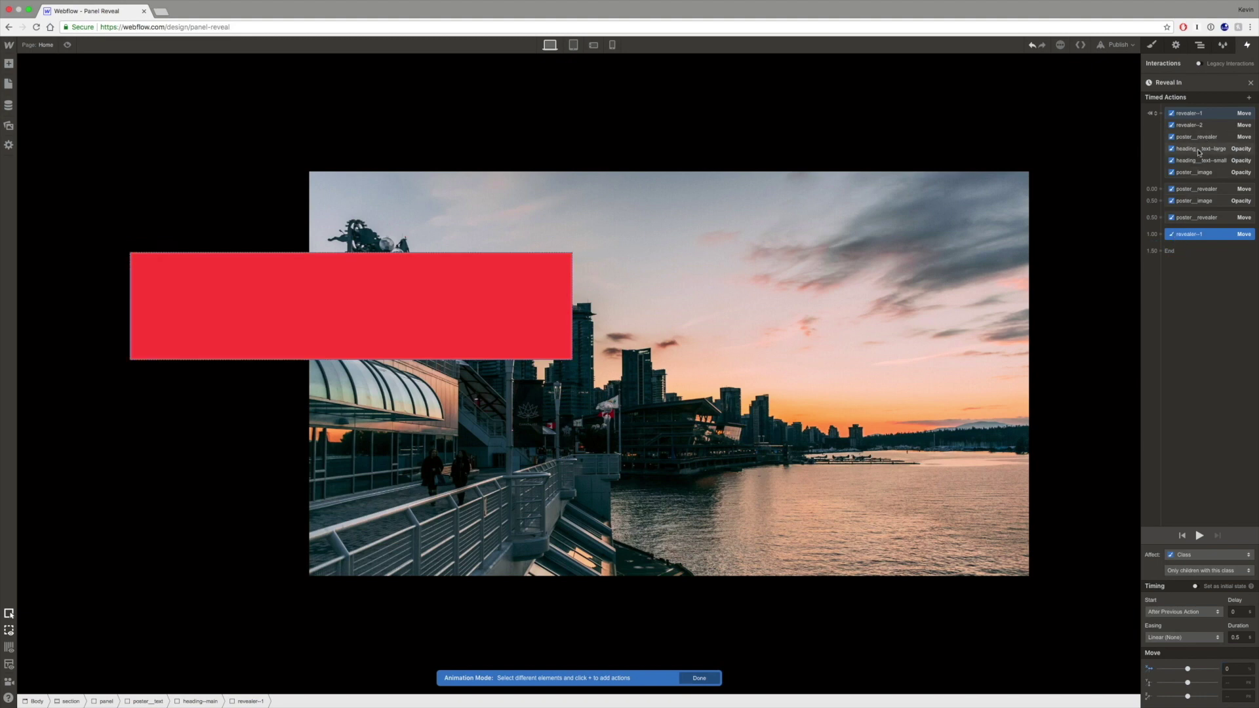
pyautogui.click(1161, 235)
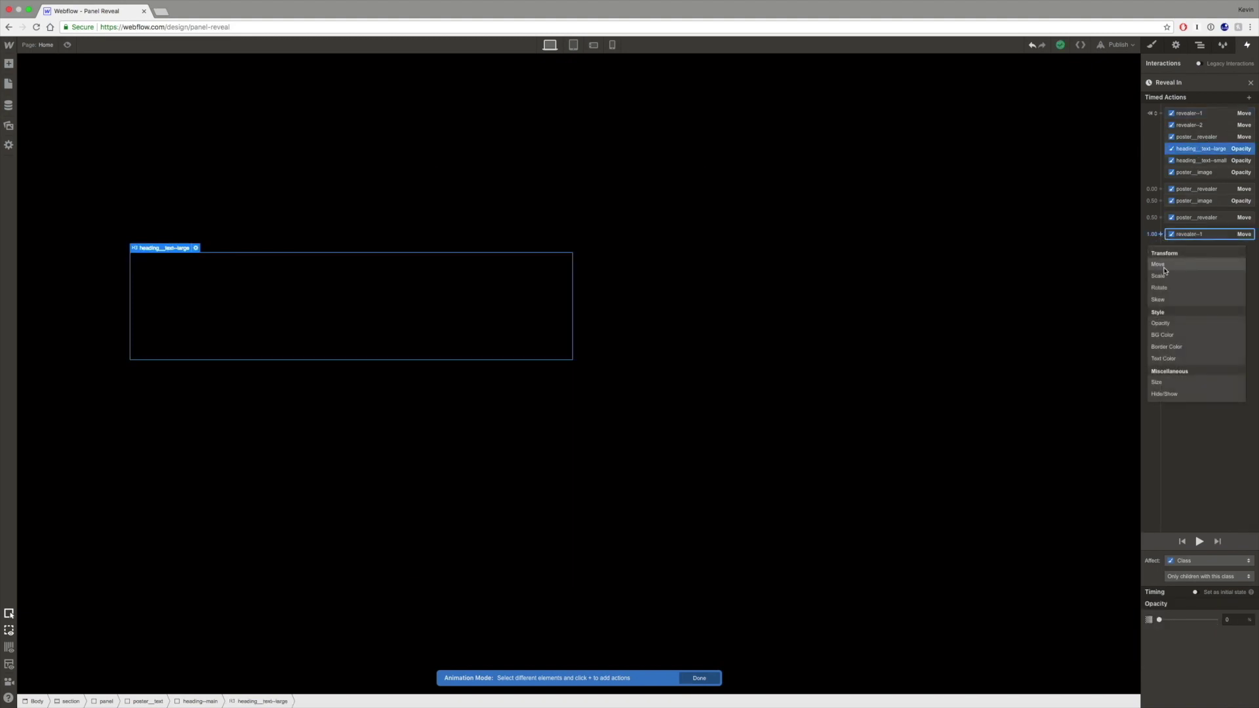
pyautogui.click(1166, 324)
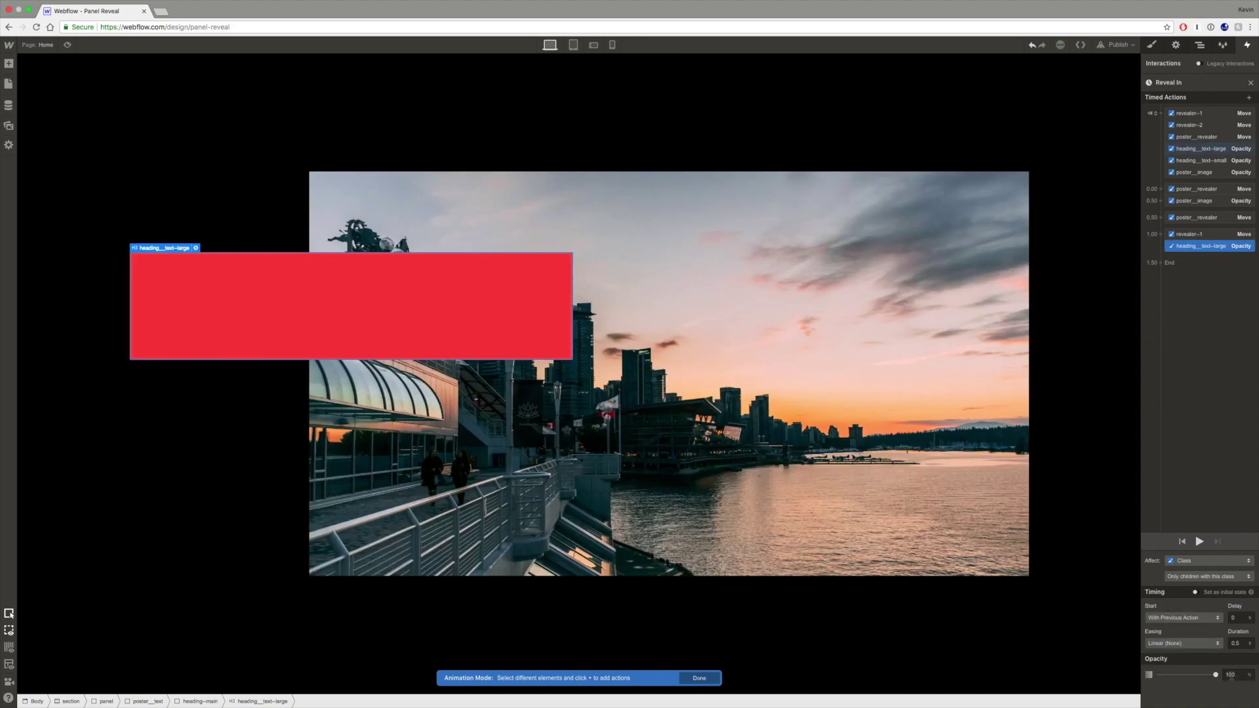
pyautogui.click(1236, 643)
pyautogui.write('0')
pyautogui.click(1241, 617)
pyautogui.write('.5')
# Step: Add another Move action for revealer--1 at the end of the timeline, with a horizontal distance of 100%
pyautogui.click(1189, 236)
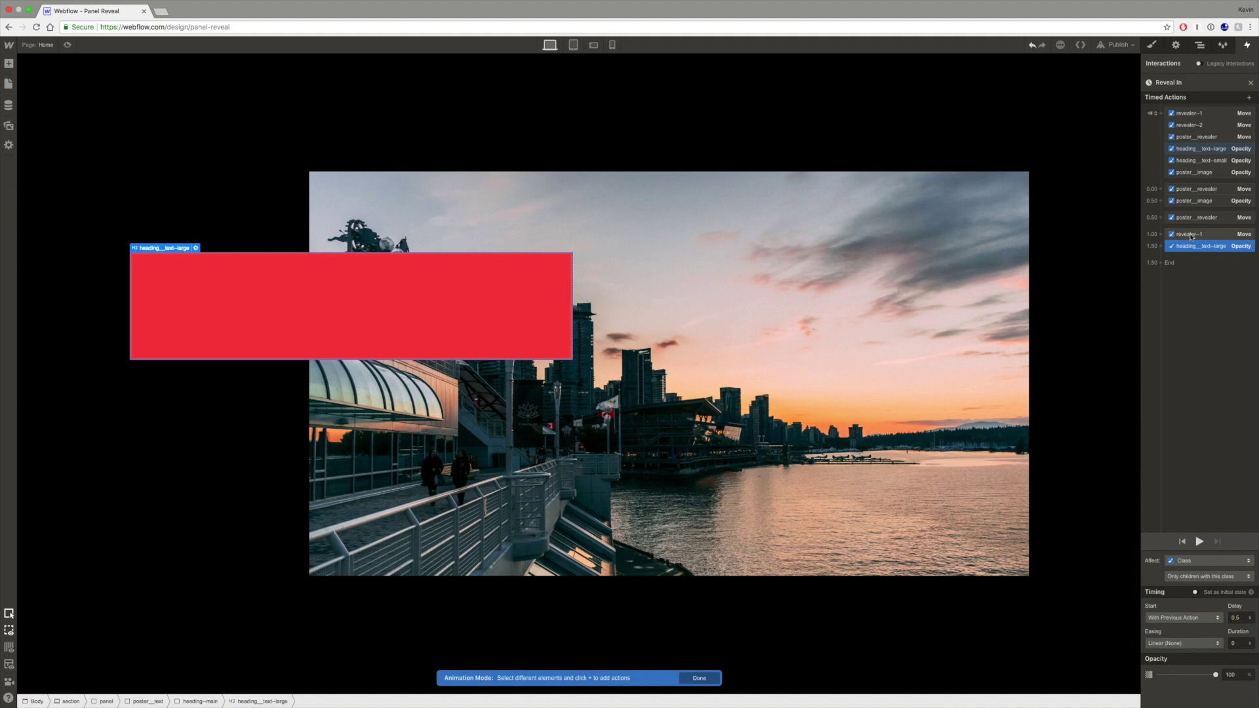
pyautogui.click(1161, 263)
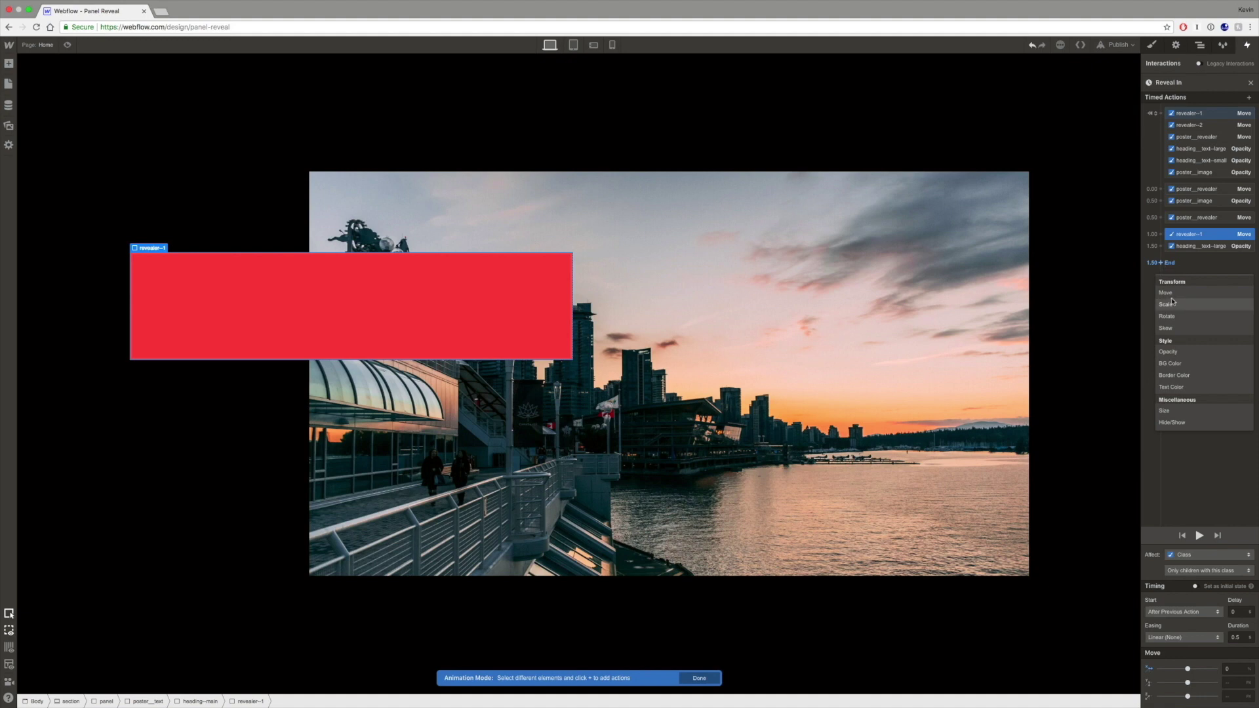
pyautogui.click(1171, 292)
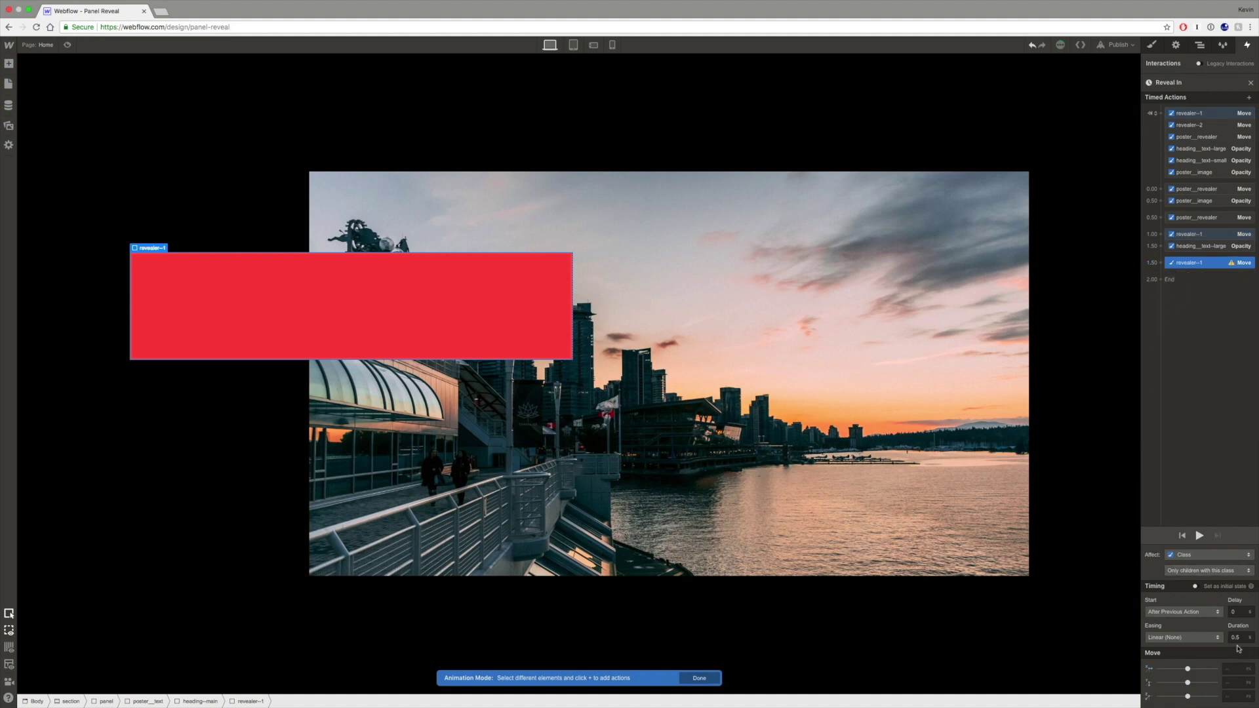
pyautogui.click(1233, 668)
pyautogui.write('100')
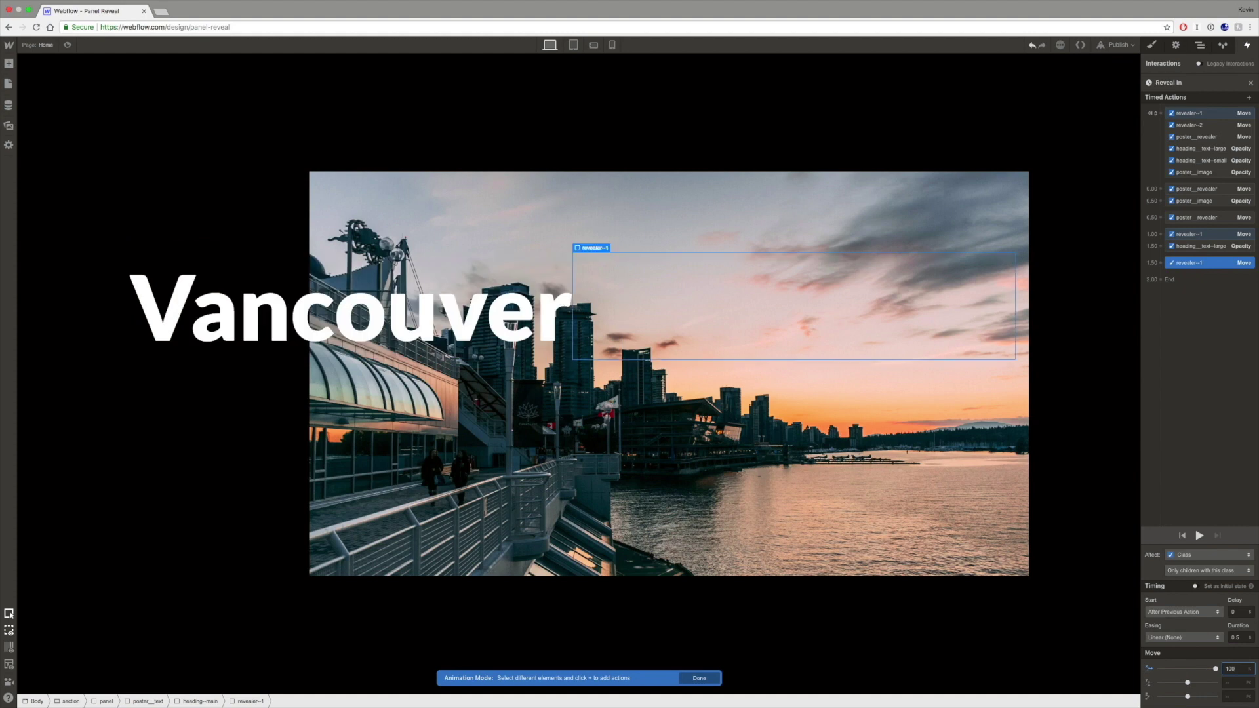
pyautogui.moveTo(1198, 265); pyautogui.dragTo(1156, 242)
# Step: Mark the first revealer--2 Move as an initial state, and add a revealer--2 Move at the timeline's end with horizontal distance 0
pyautogui.click(1190, 126)
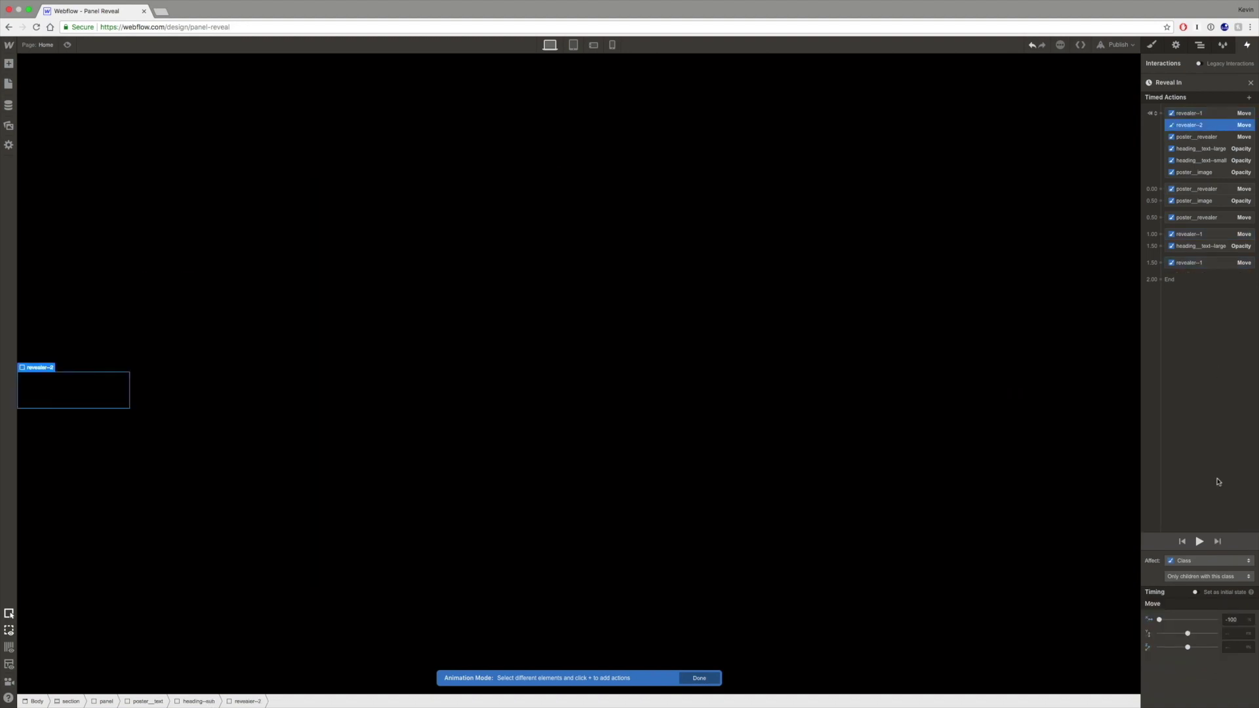
pyautogui.click(1197, 592)
pyautogui.click(1164, 281)
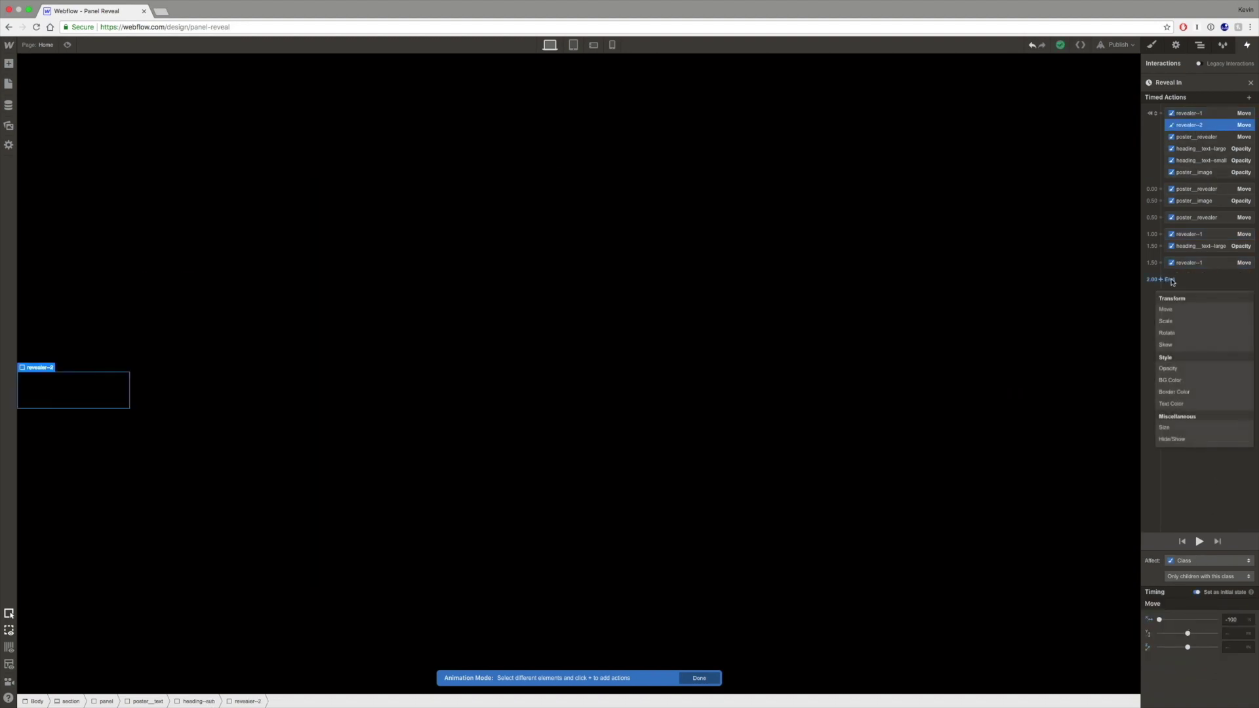
pyautogui.click(1171, 311)
pyautogui.click(1234, 669)
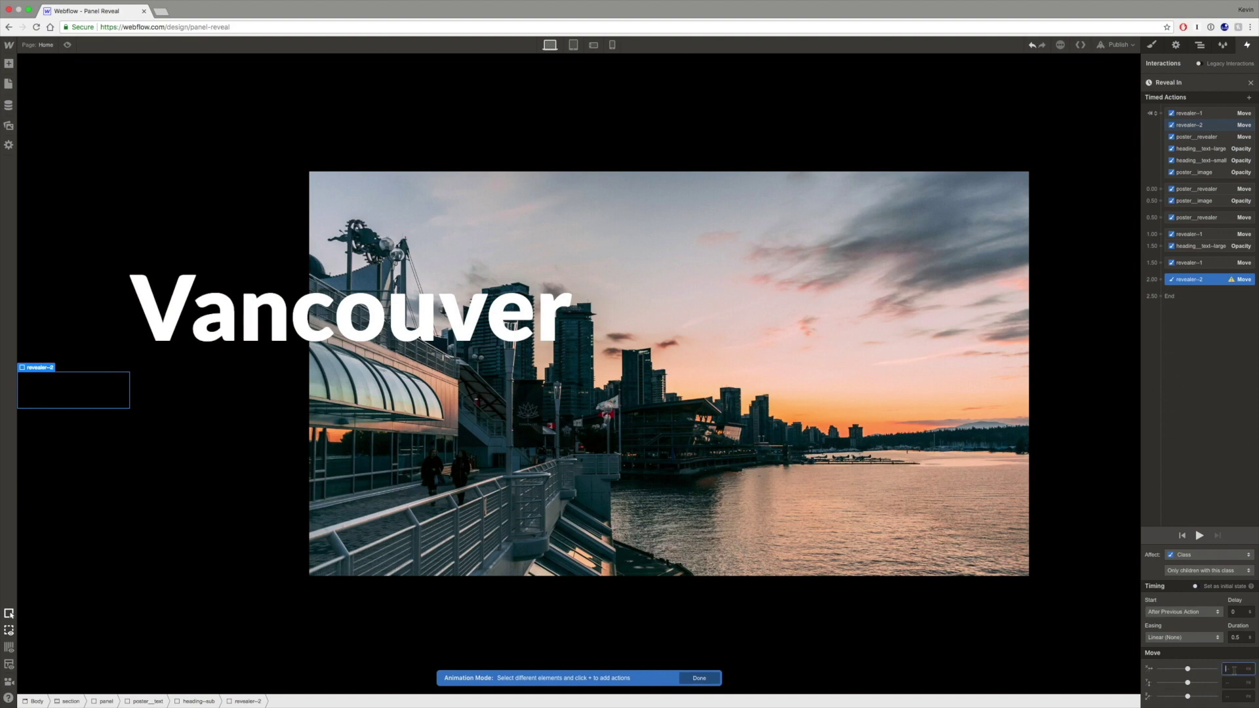
pyautogui.write('0')
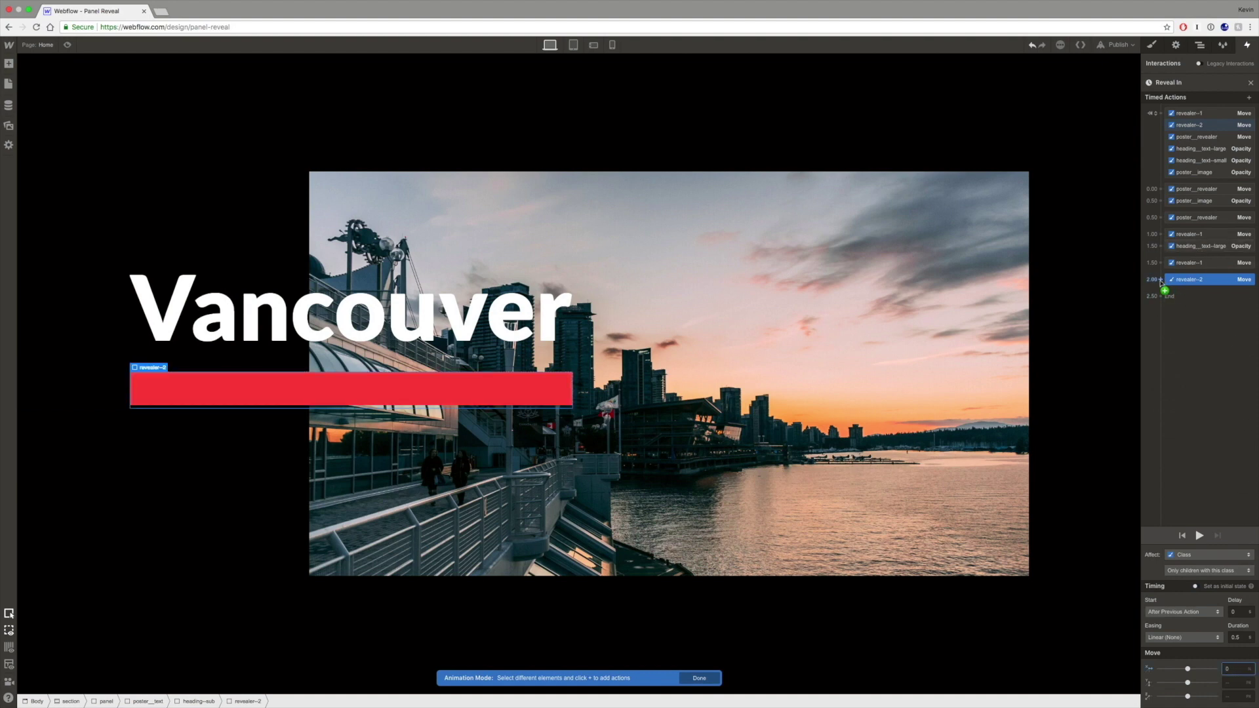
# Step: Add a 100% Opacity action for heading__text-small alongside the new revealer--2 Move, with duration 0 and delay 0.5 s
pyautogui.click(1205, 161)
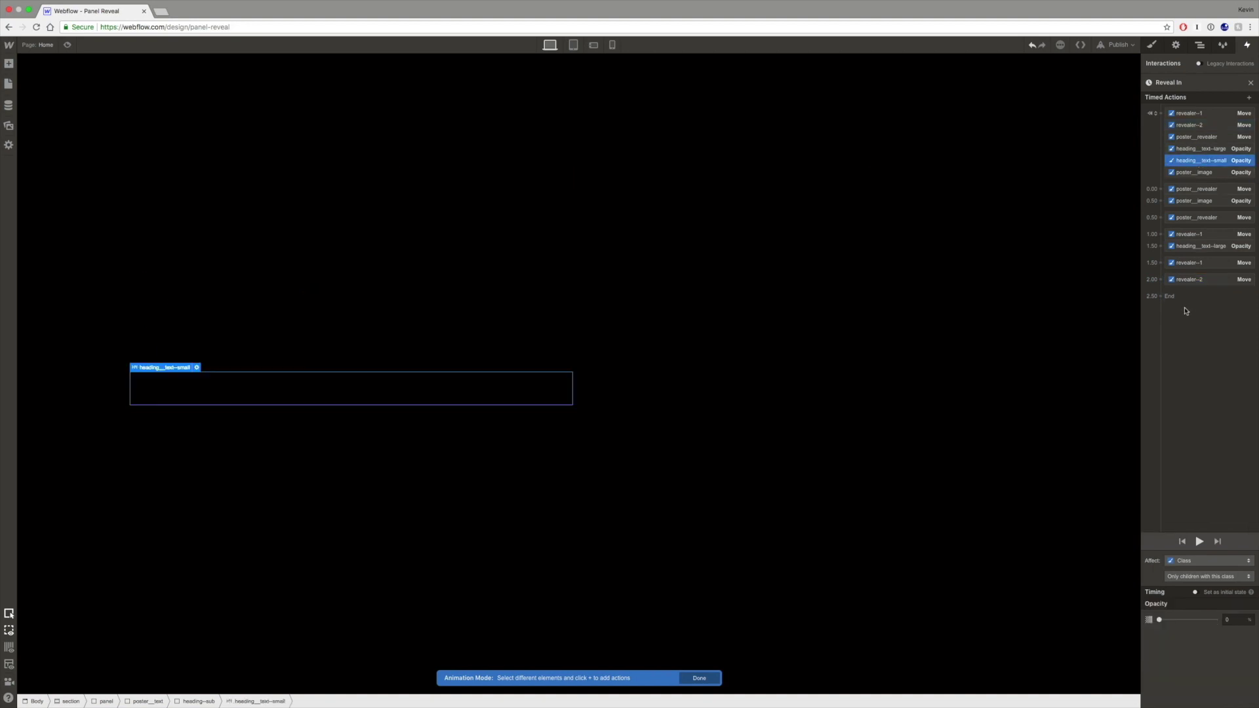
pyautogui.click(1160, 280)
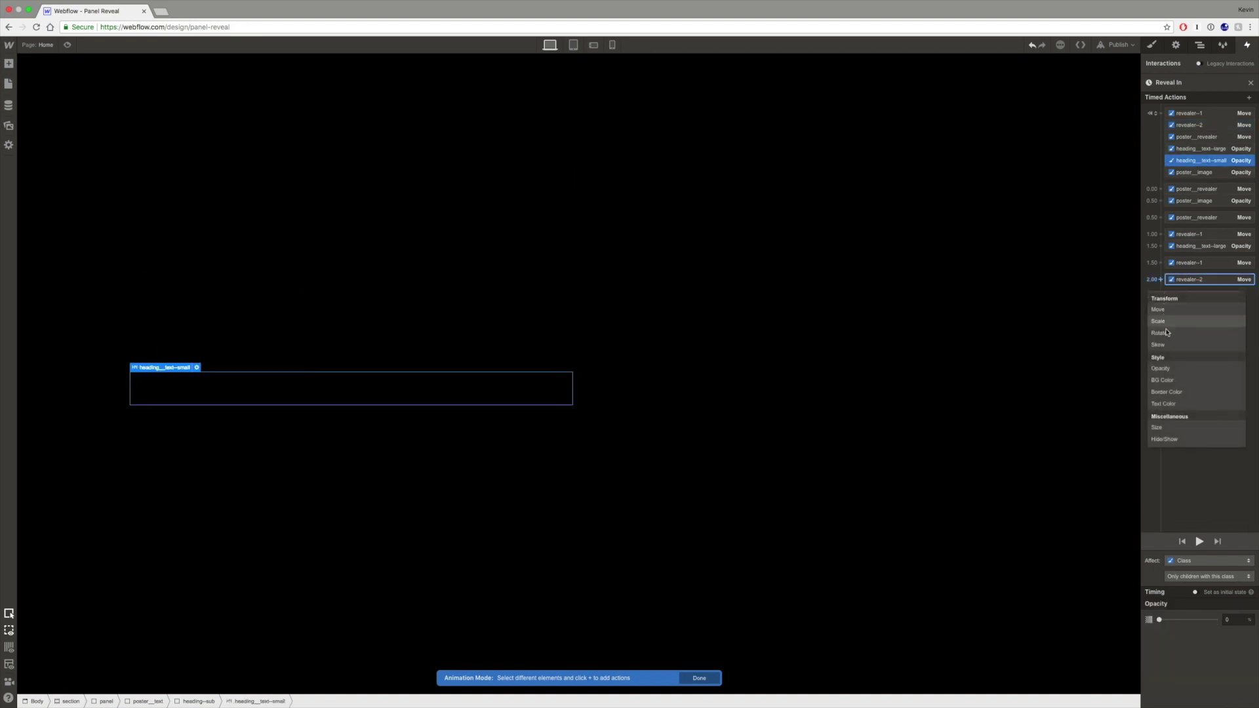
pyautogui.click(1161, 368)
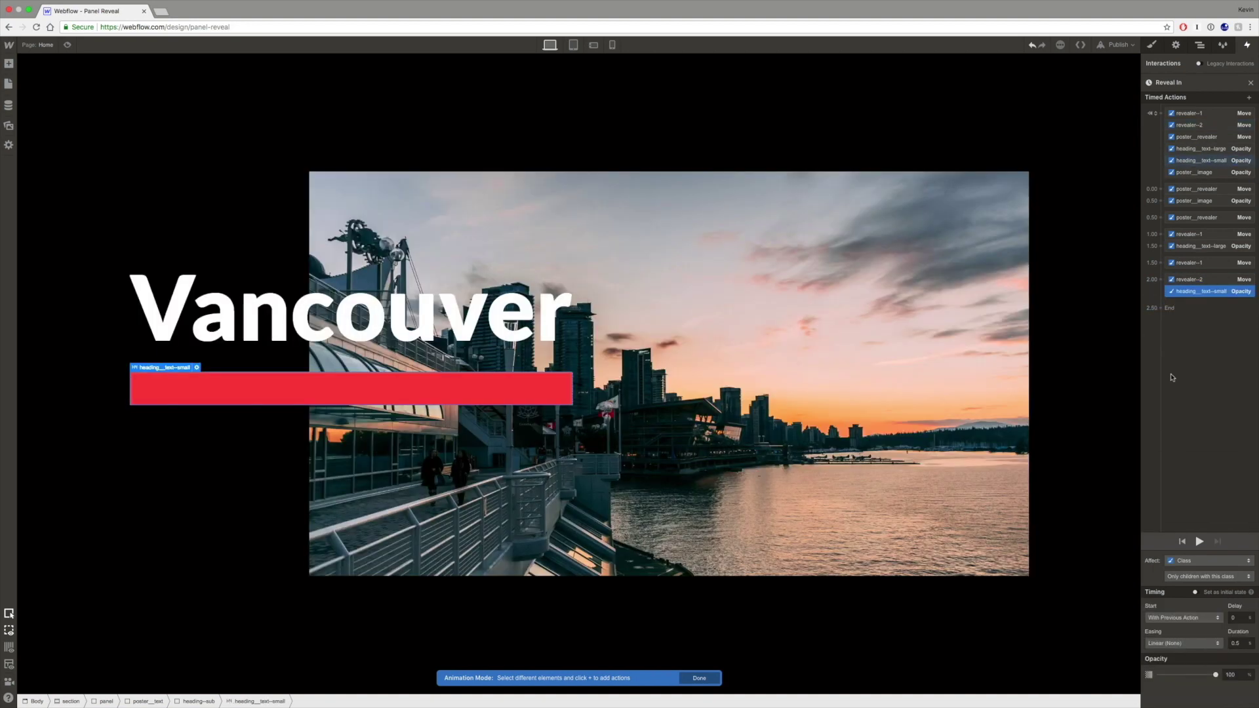
pyautogui.click(1238, 644)
pyautogui.write('0')
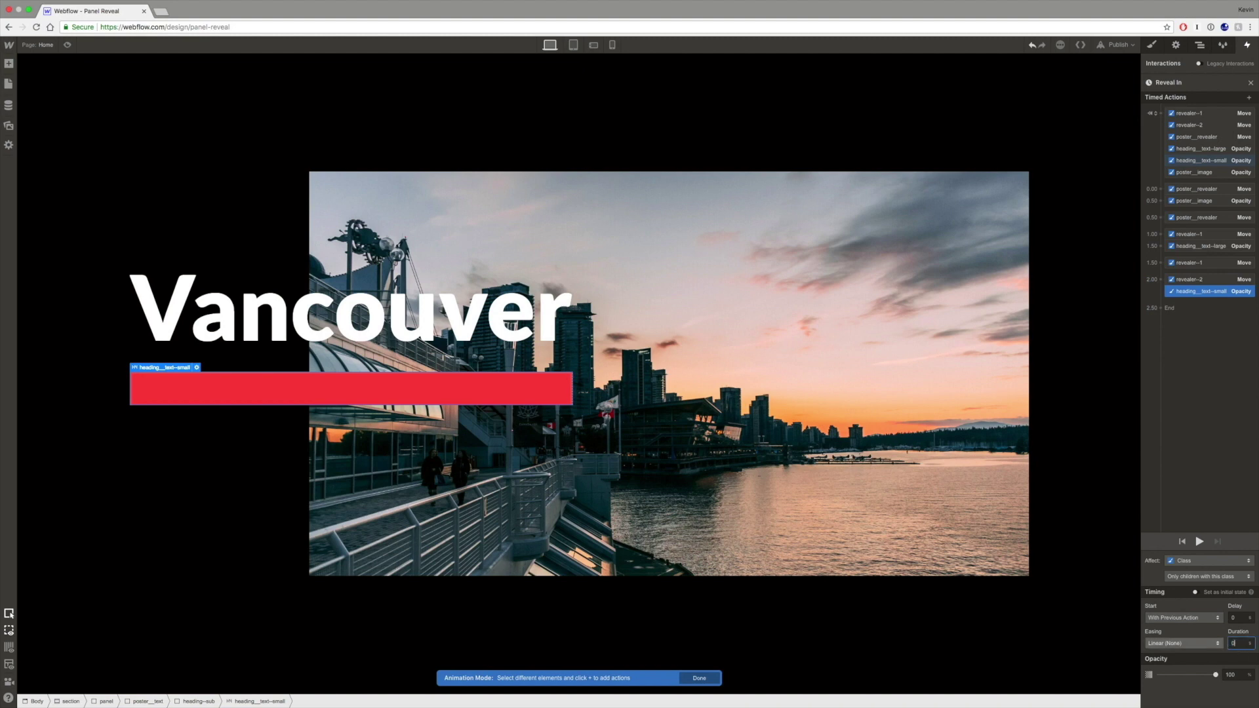
pyautogui.click(1242, 617)
pyautogui.write('.5')
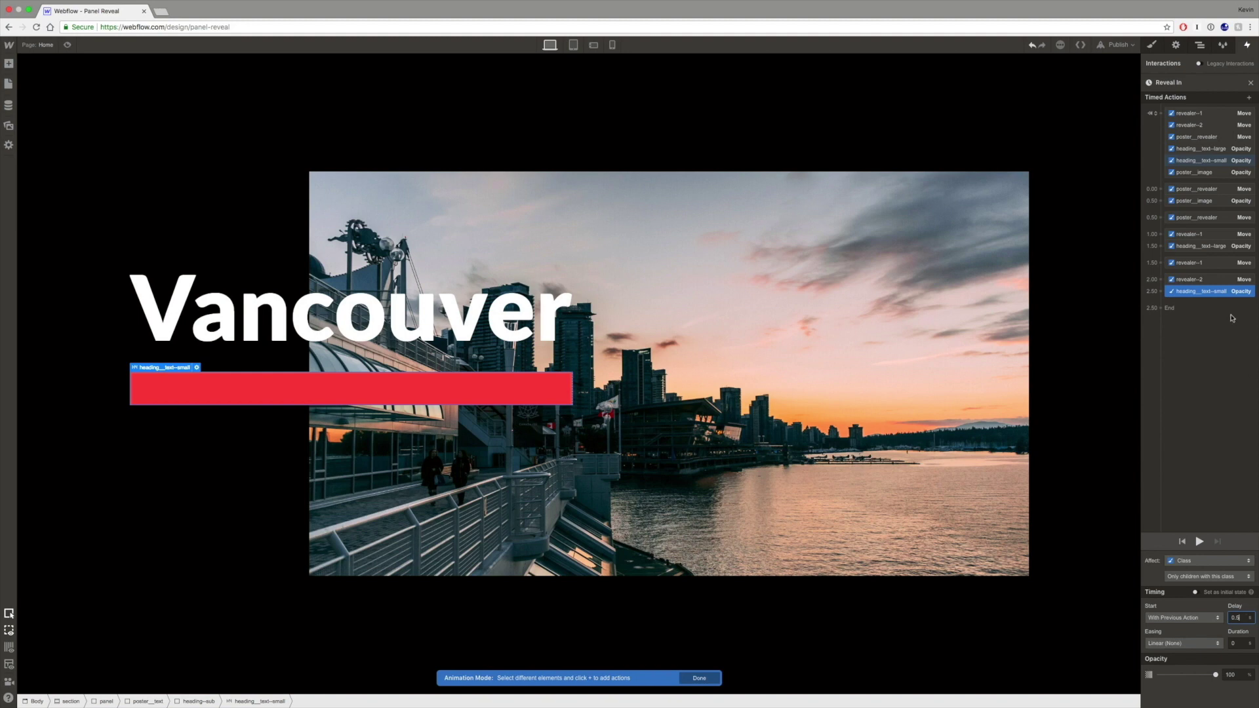
# Step: Add another Move action for revealer--2 at the end of the timeline, with a horizontal distance of 100%
pyautogui.click(1193, 282)
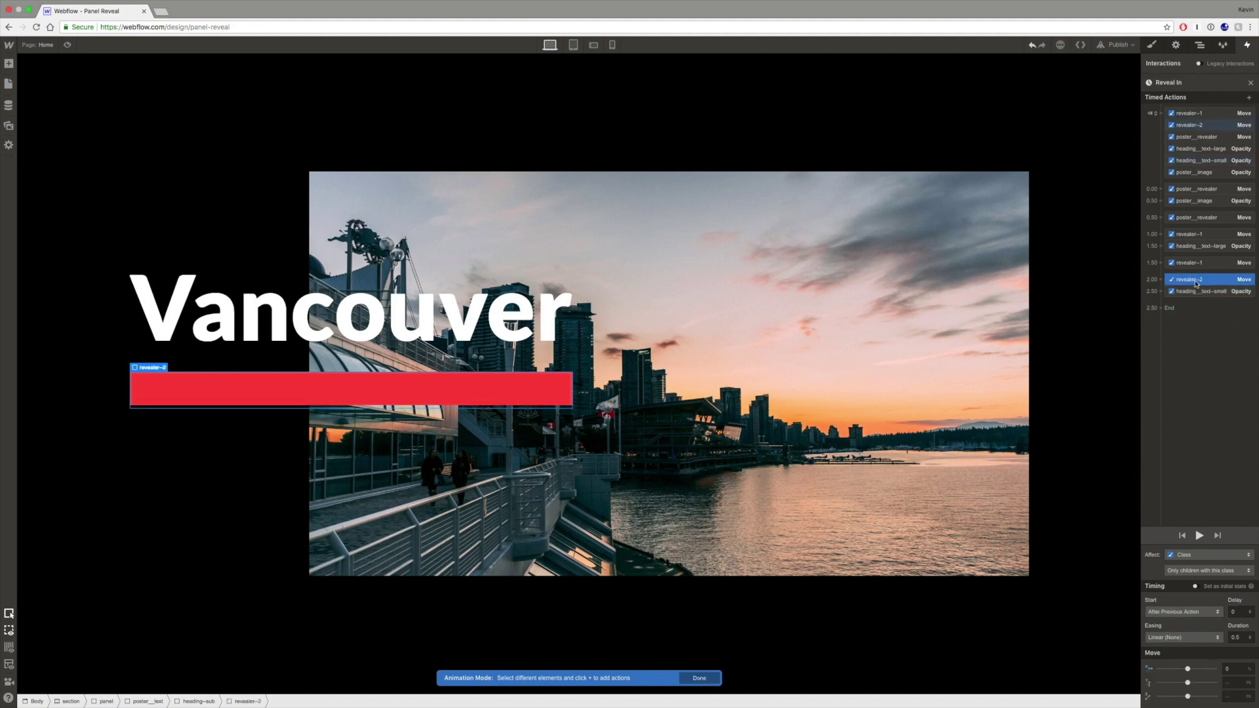
pyautogui.click(1161, 309)
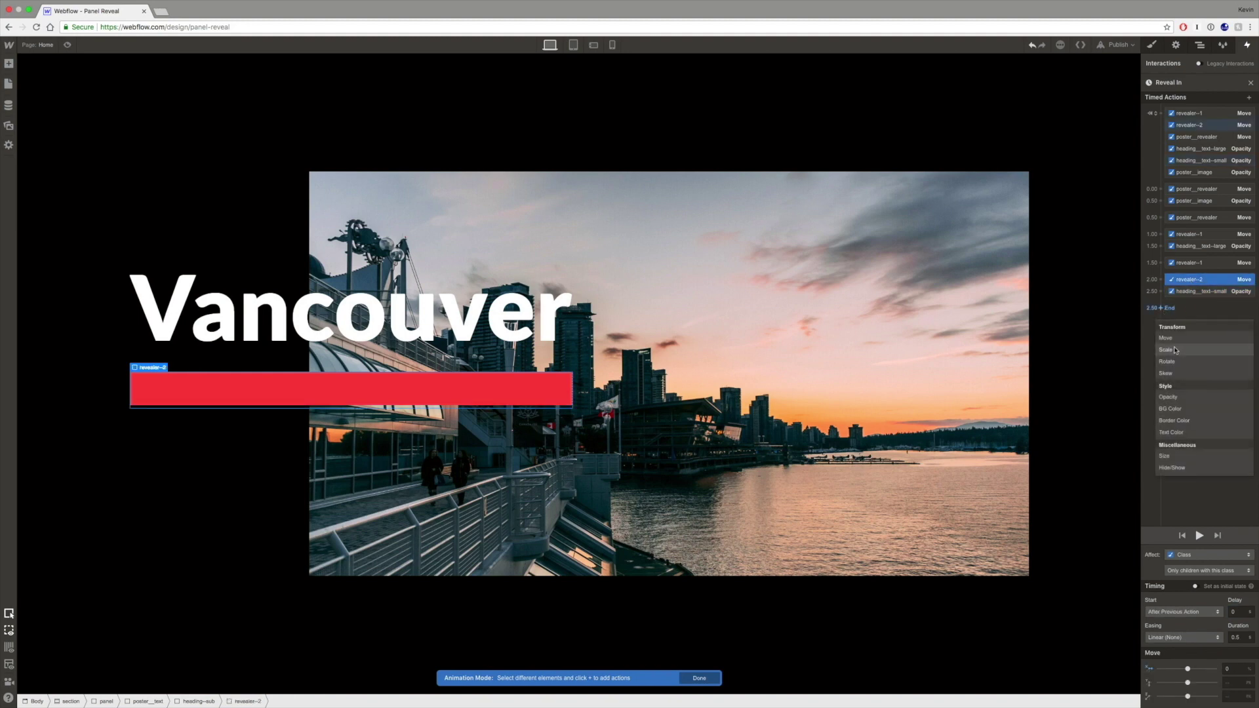
pyautogui.click(1165, 335)
pyautogui.click(1230, 668)
pyautogui.write('100%')
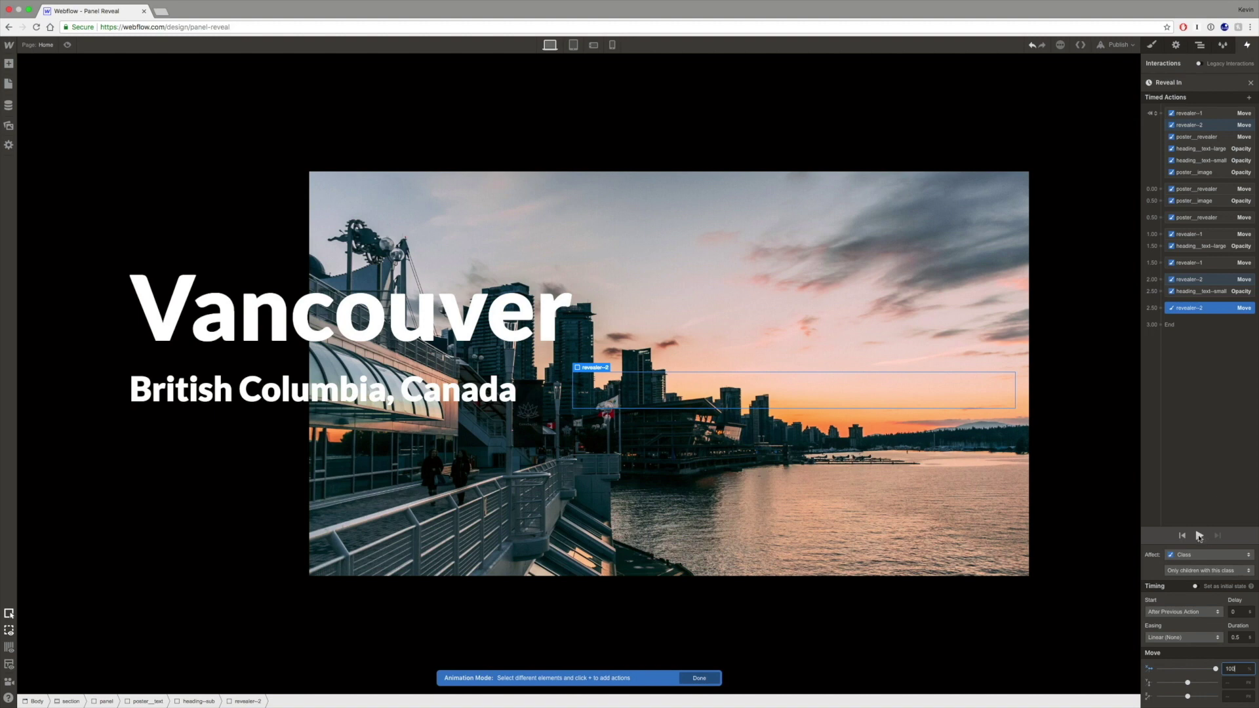
# Step: Preview the complete Reveal In animation on the canvas
pyautogui.click(1199, 535)
pyautogui.click(1200, 535)
pyautogui.moveTo(1192, 308); pyautogui.dragTo(669, 221)
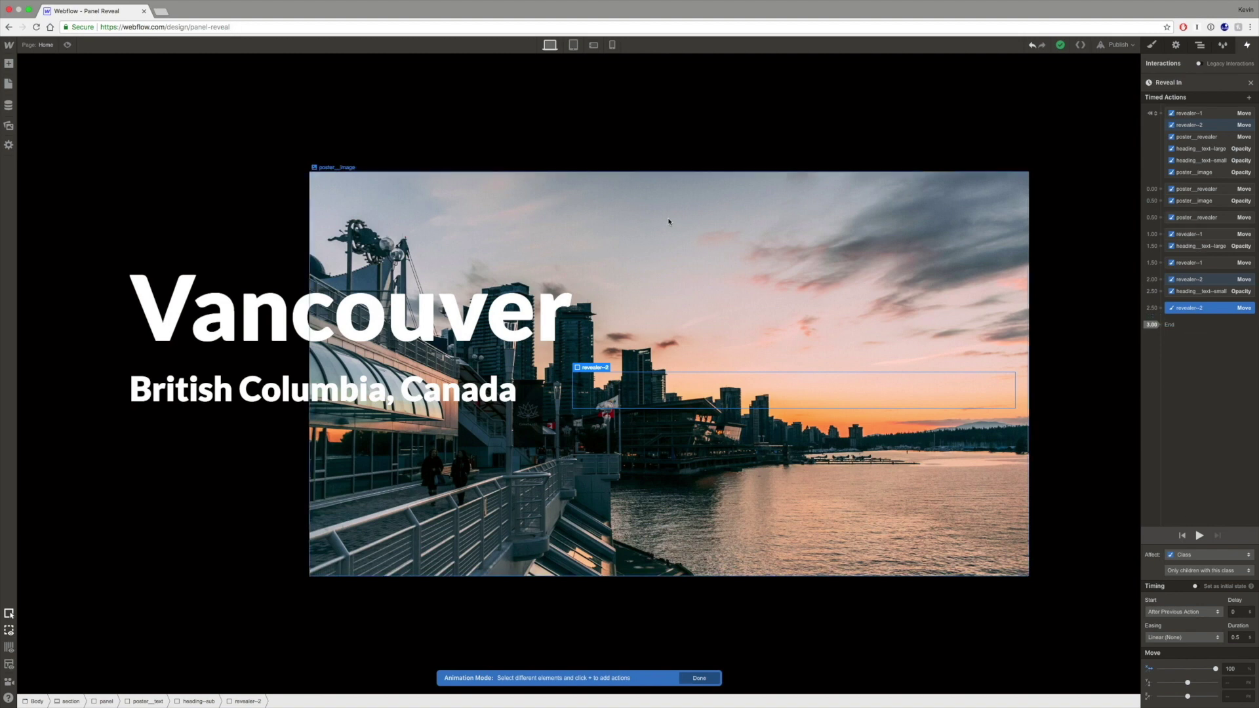
# Step: Set the duration of all six poster__revealer, revealer--1 and revealer--2 Move actions after the initial state group to 0.3 s
pyautogui.click(1202, 191)
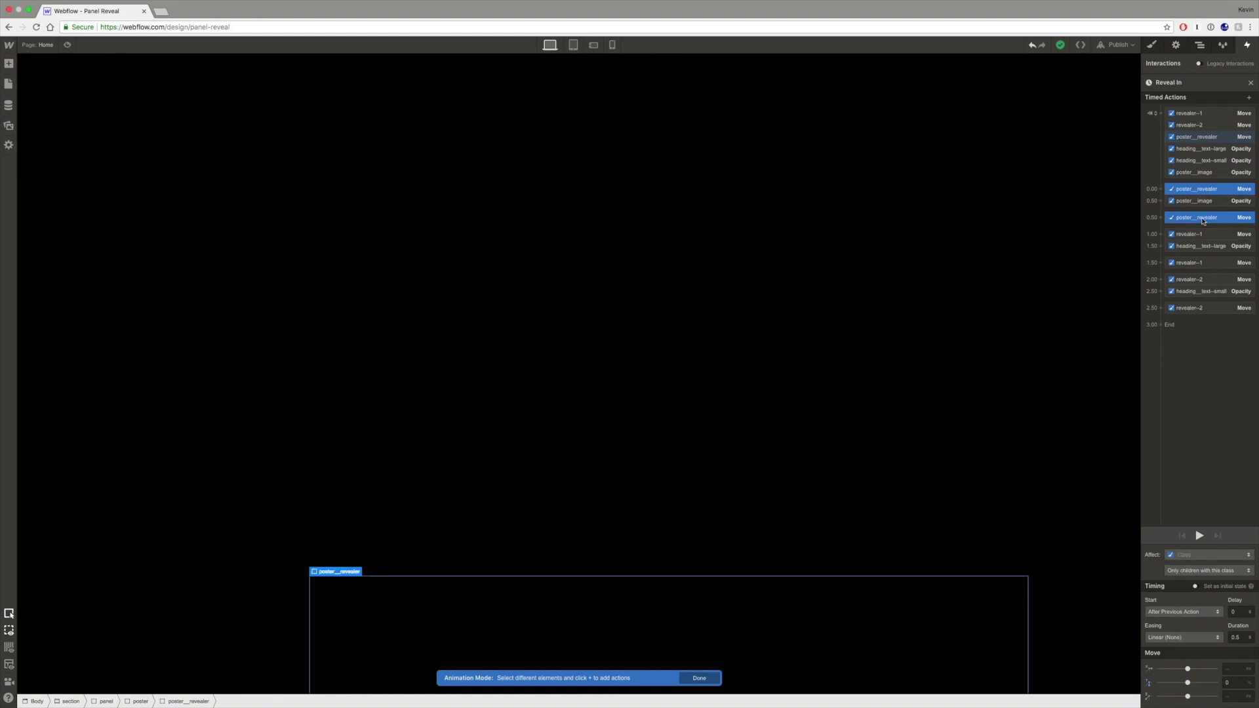
pyautogui.keyDown('shift'); pyautogui.click(1199, 221); pyautogui.keyUp('shift')
pyautogui.keyDown('shift'); pyautogui.click(1199, 240); pyautogui.keyUp('shift')
pyautogui.keyDown('shift'); pyautogui.click(1192, 265); pyautogui.keyUp('shift')
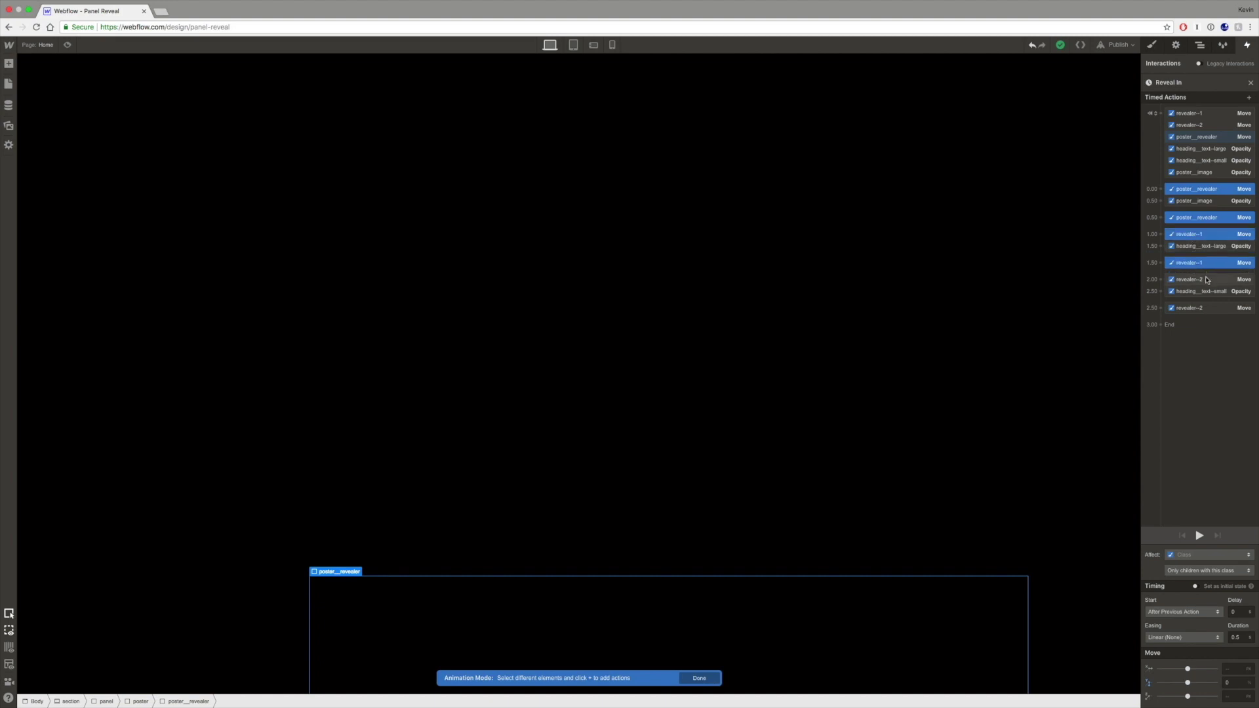
pyautogui.keyDown('shift'); pyautogui.click(1201, 279); pyautogui.keyUp('shift')
pyautogui.keyDown('shift'); pyautogui.click(1199, 311); pyautogui.keyUp('shift')
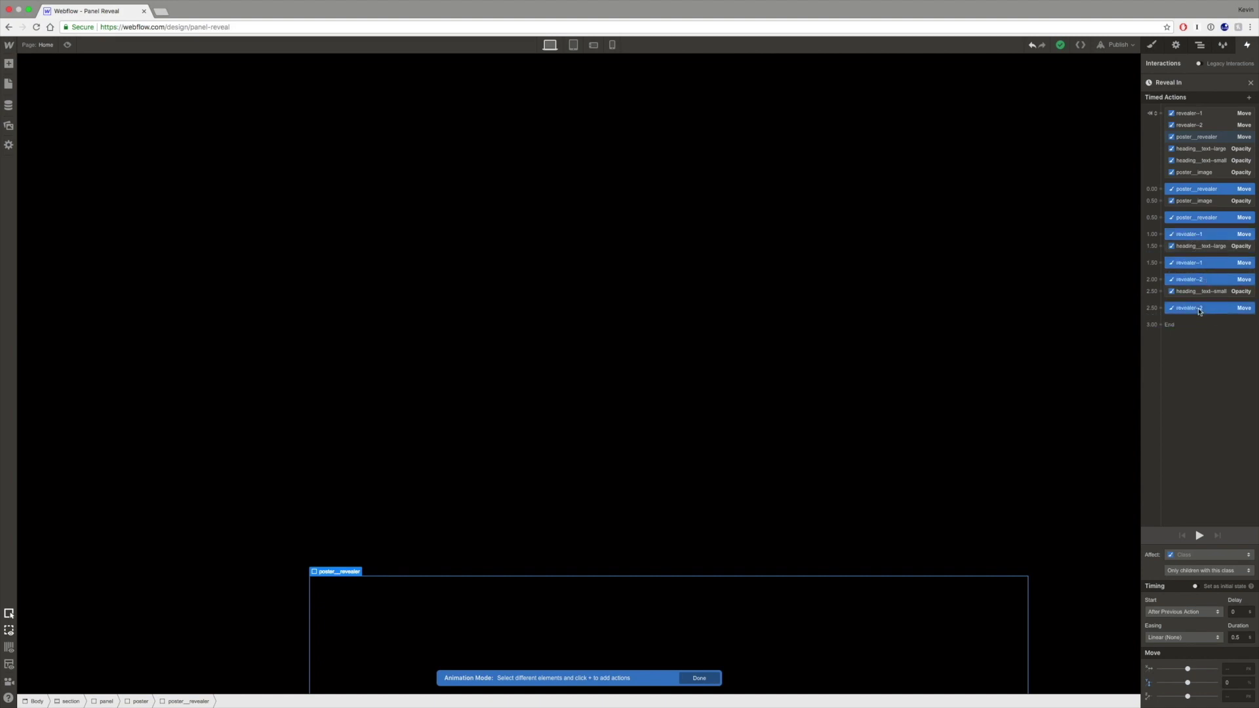
pyautogui.click(1240, 638)
# Step: Set the delay of the poster__image, heading__text-large and heading__text-small Opacity actions after the initial state group to 0.3 s
pyautogui.click(1200, 202)
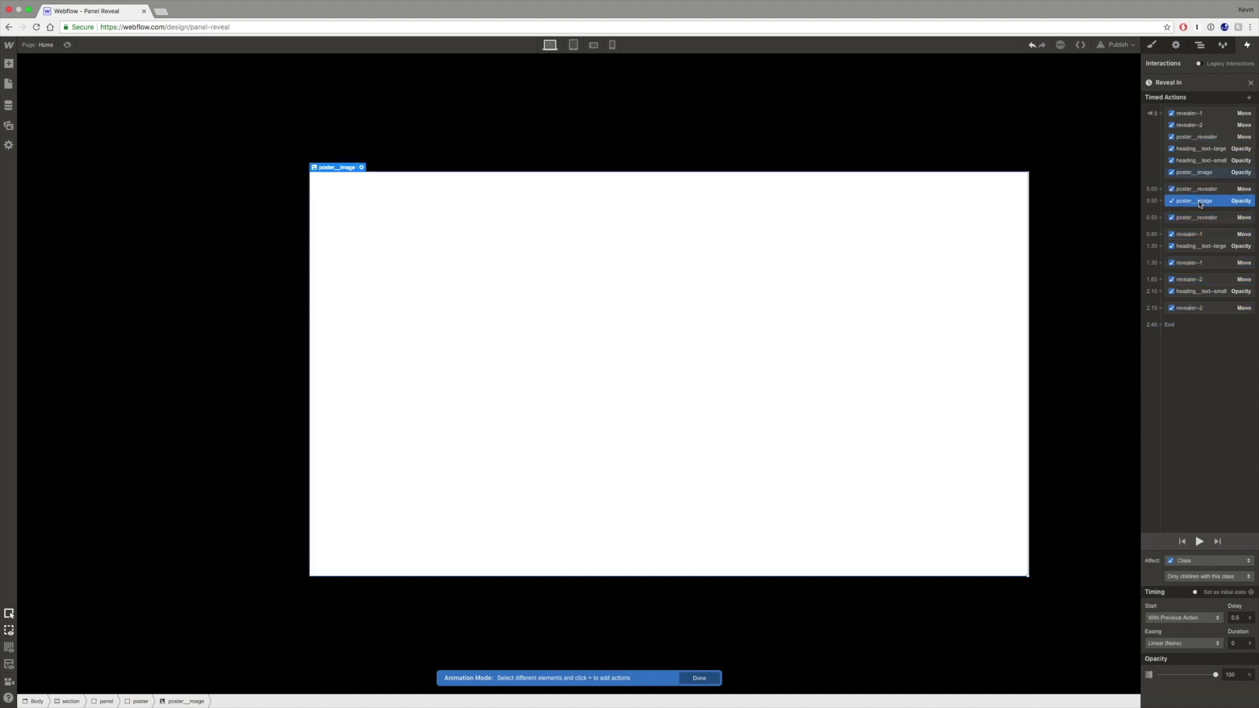
pyautogui.click(1208, 250)
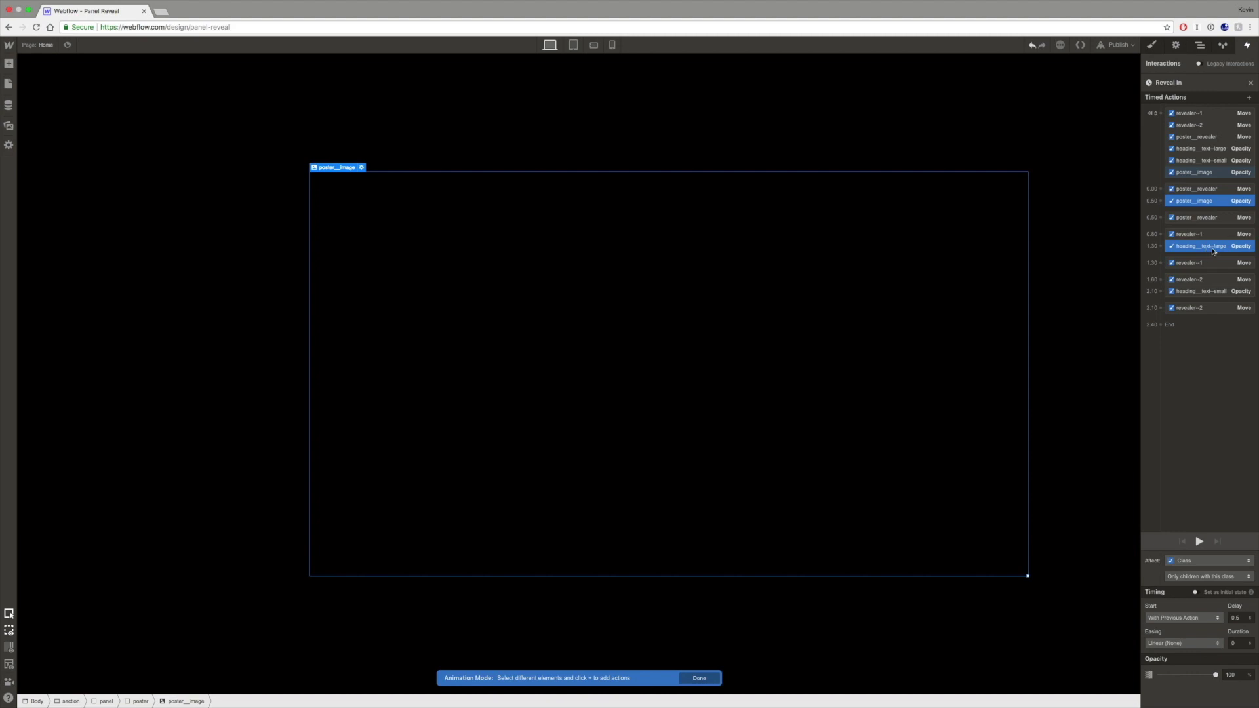
pyautogui.keyDown('shift'); pyautogui.click(1210, 292); pyautogui.keyUp('shift')
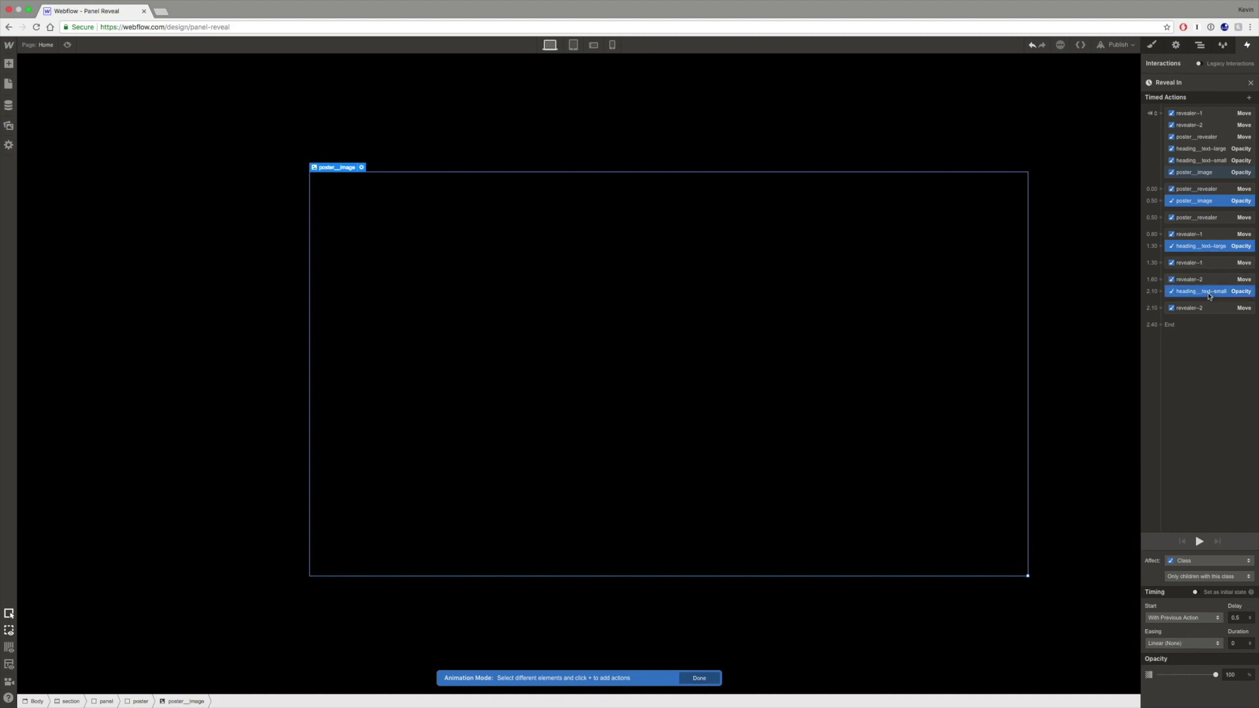
pyautogui.click(1240, 618)
# Step: Apply Ease In easing to the first timed Move action of poster__revealer, revealer--1 and revealer--2 after the initial state group
pyautogui.click(1200, 190)
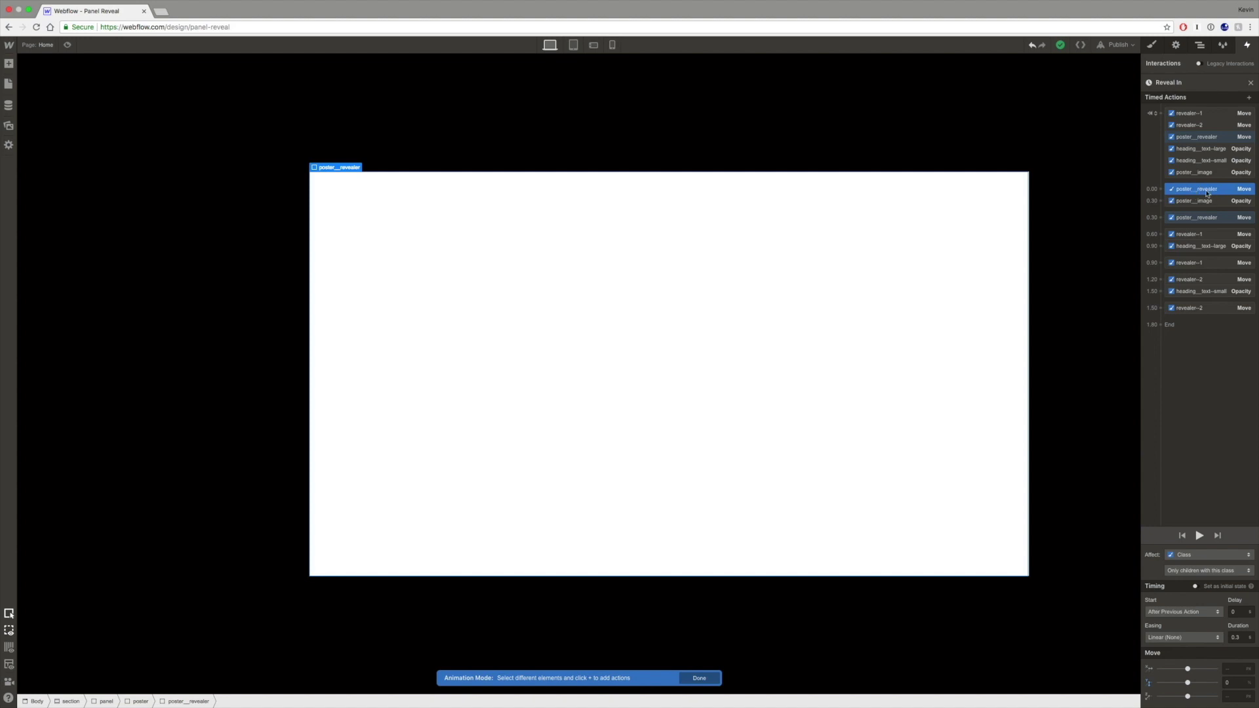
pyautogui.click(1203, 236)
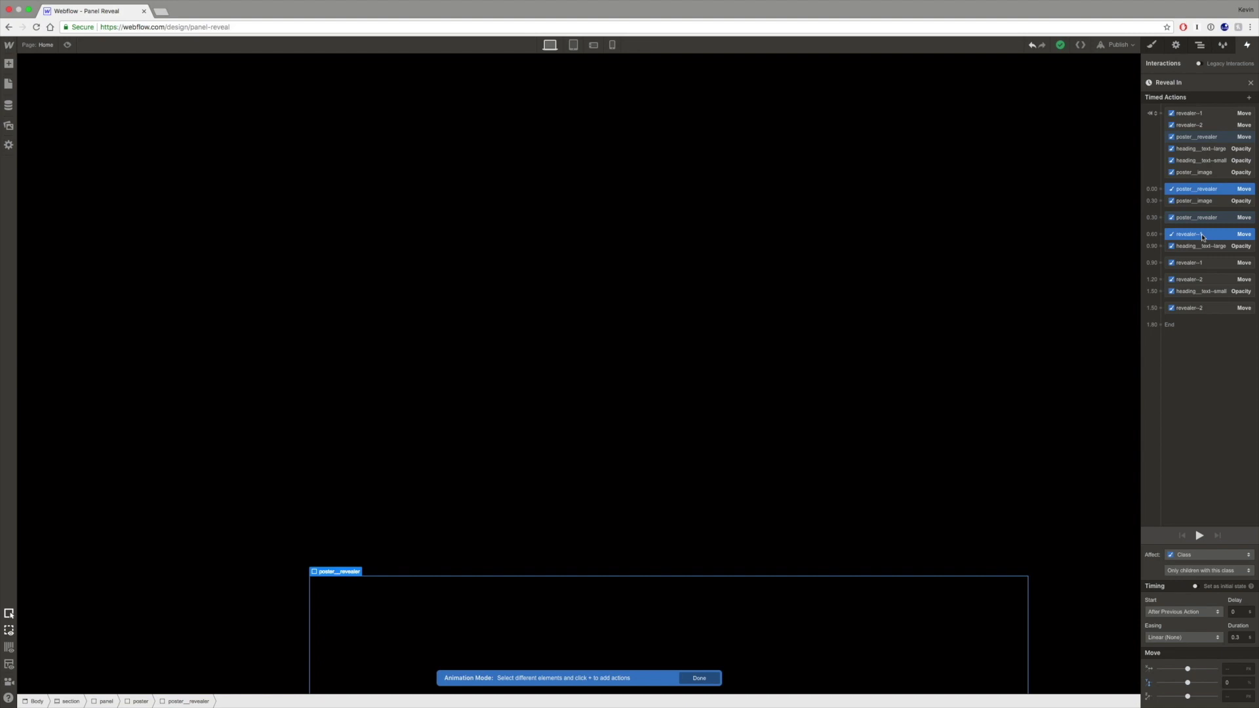
pyautogui.click(1206, 283)
pyautogui.click(1168, 636)
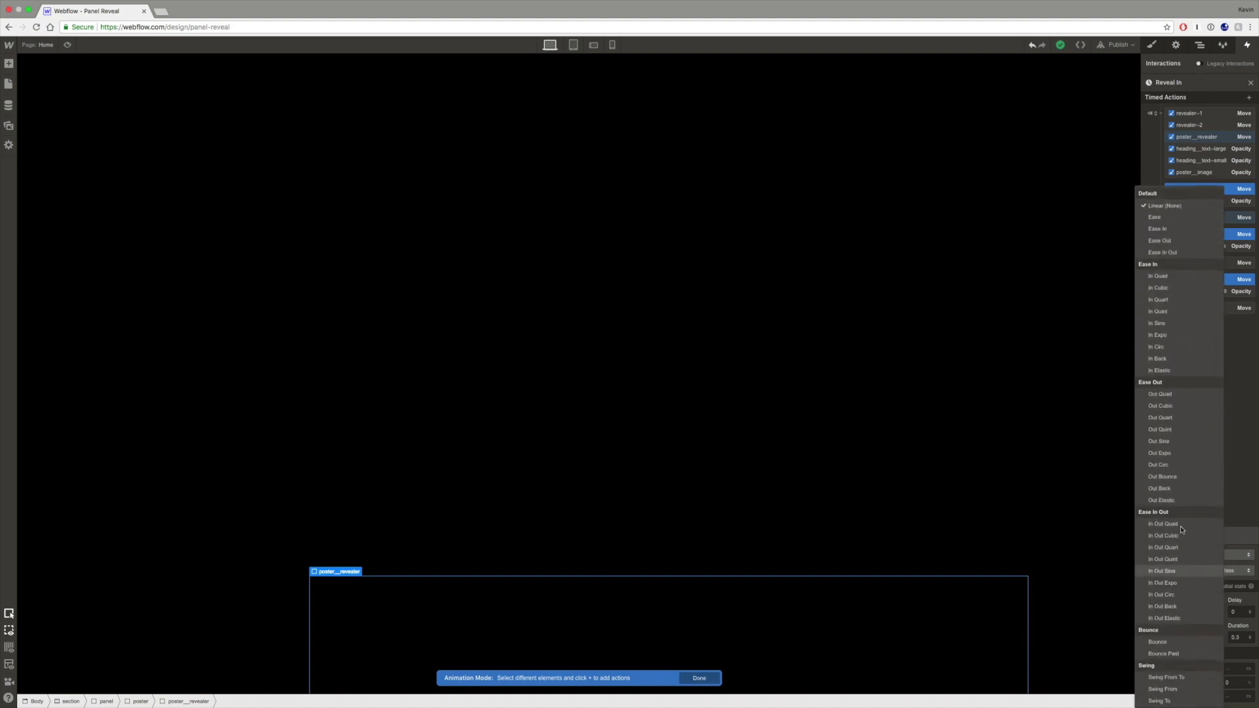
pyautogui.click(1171, 229)
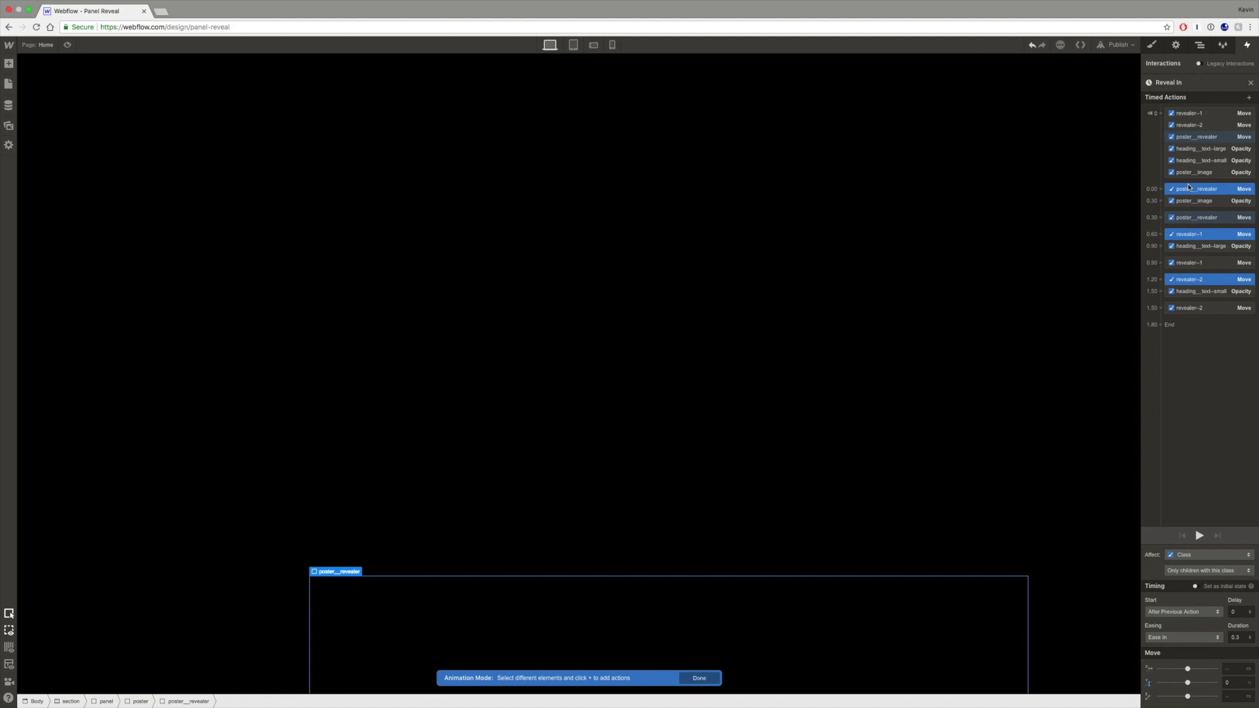
# Step: Apply Ease Out easing to the second timed Move action of poster__revealer, revealer--1 and revealer--2 after the initial state group
pyautogui.click(1200, 221)
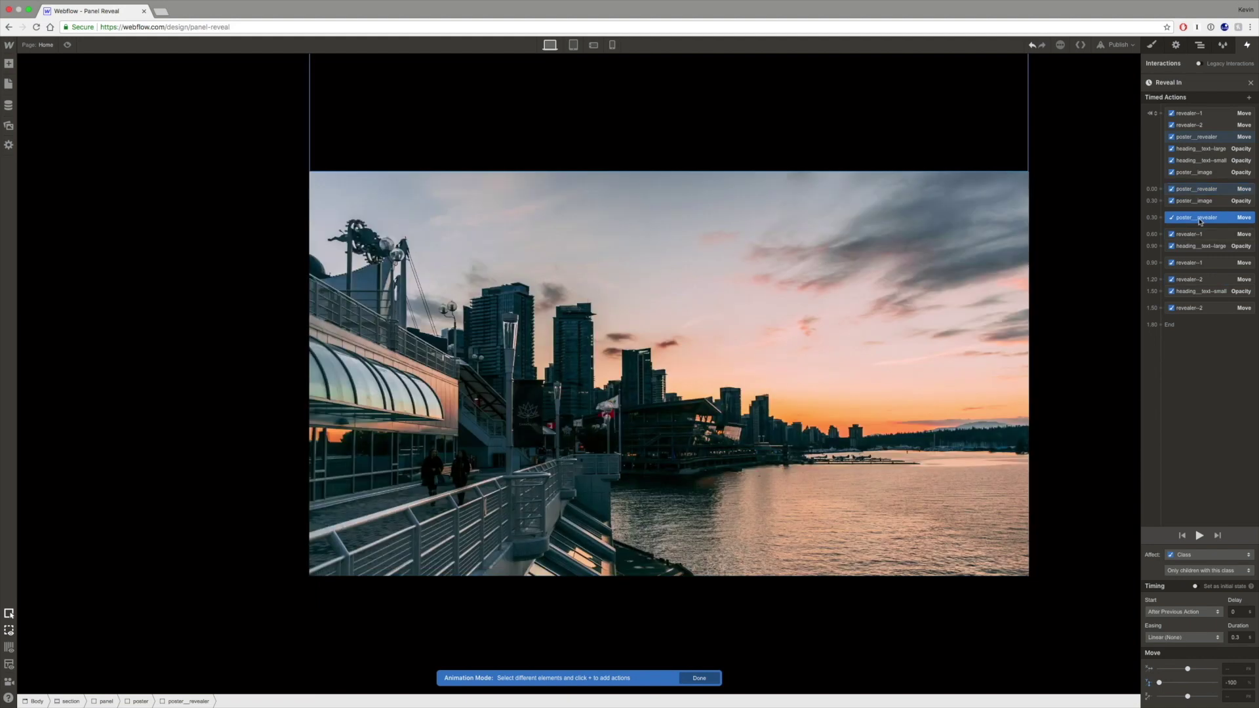
pyautogui.moveTo(1200, 222); pyautogui.dragTo(1195, 262)
pyautogui.click(1194, 262)
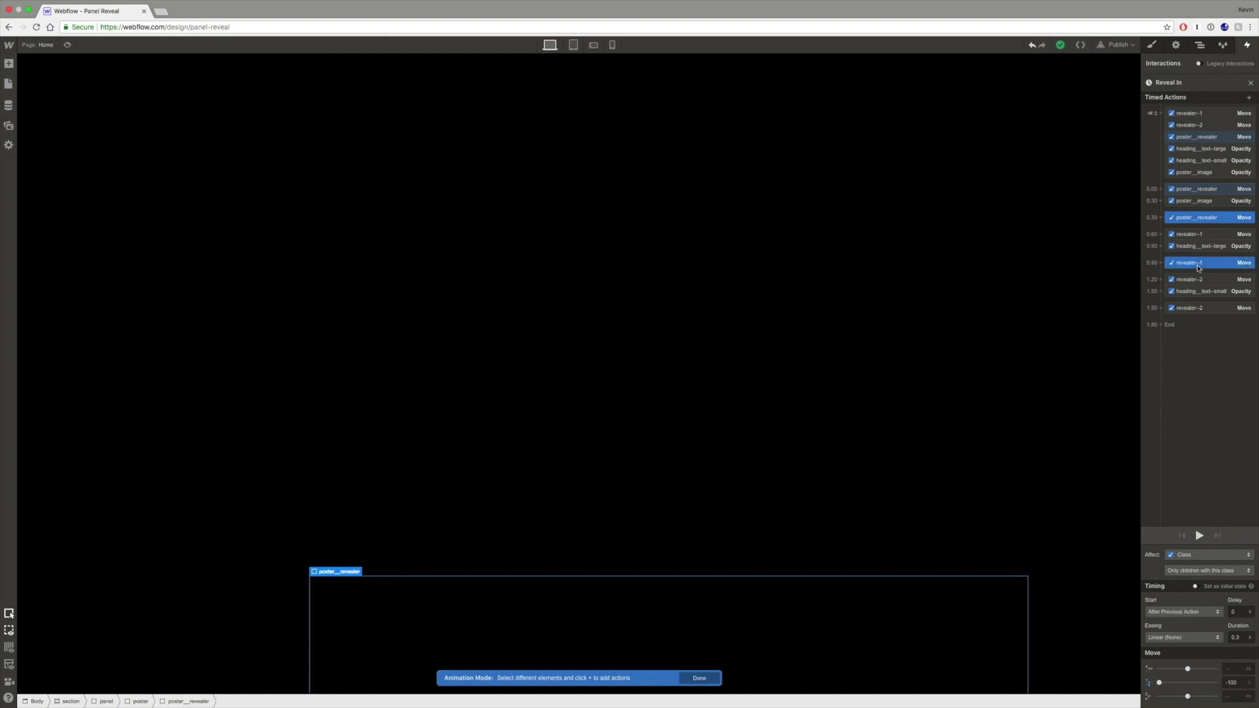
pyautogui.click(1199, 309)
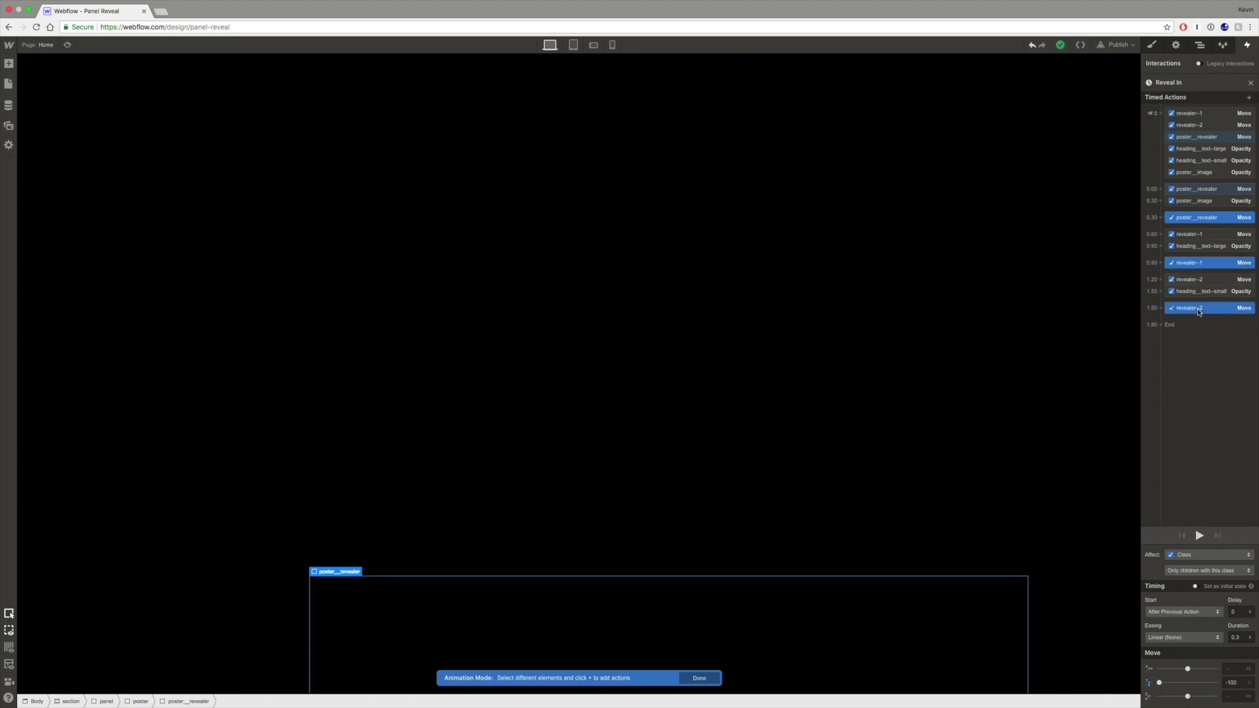
pyautogui.click(1183, 635)
pyautogui.scroll(-3, 1181, 638)
pyautogui.click(1164, 249)
# Step: Preview the Reveal In animation on the canvas to check the eased panel and text reveals
pyautogui.click(1199, 536)
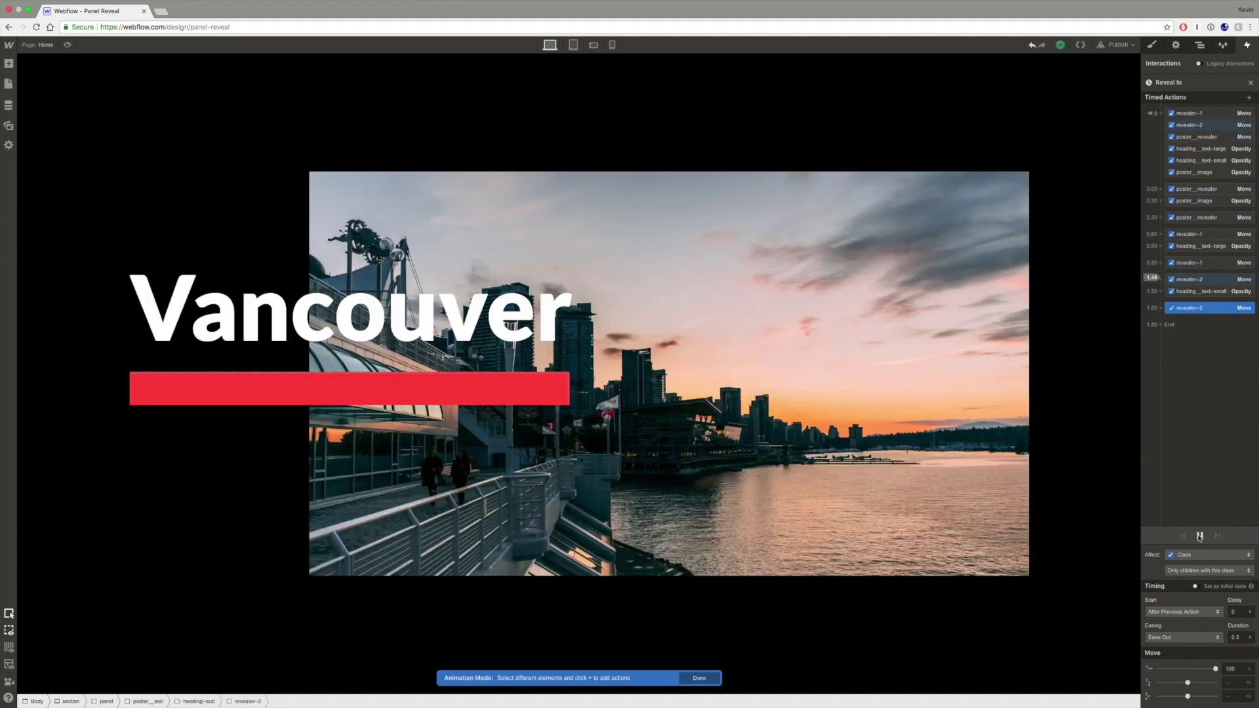
pyautogui.click(1199, 536)
pyautogui.click(1199, 536)
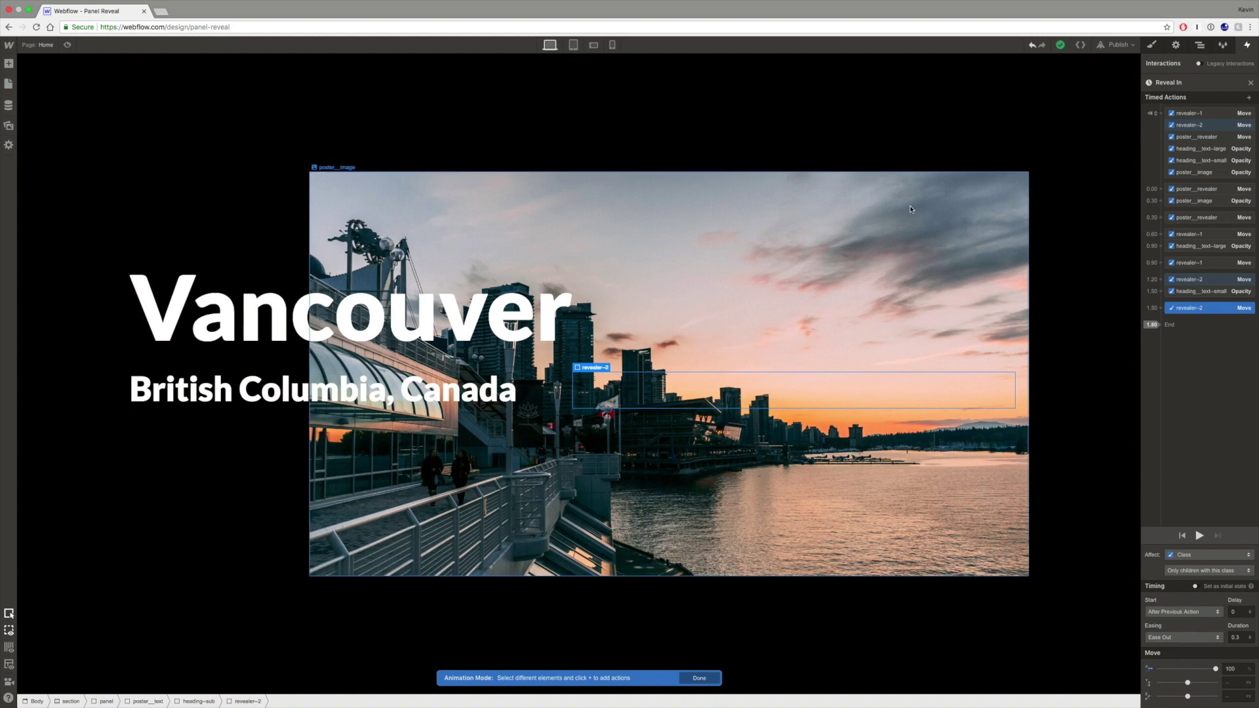
# Step: Start the first timed revealer--1 Move and heading__text-large Opacity actions with the previous action, delay the opacity by 0.3 s, and preview
pyautogui.click(1192, 239)
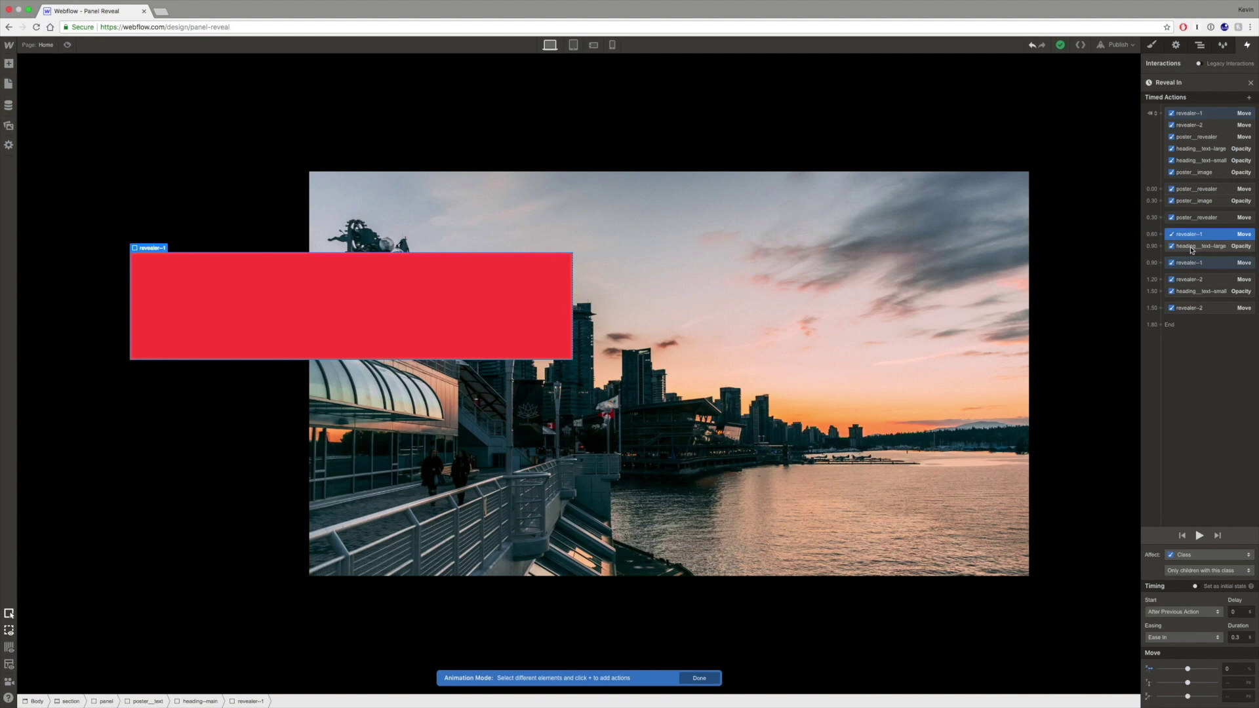
pyautogui.keyDown('shift'); pyautogui.click(1191, 248); pyautogui.keyUp('shift')
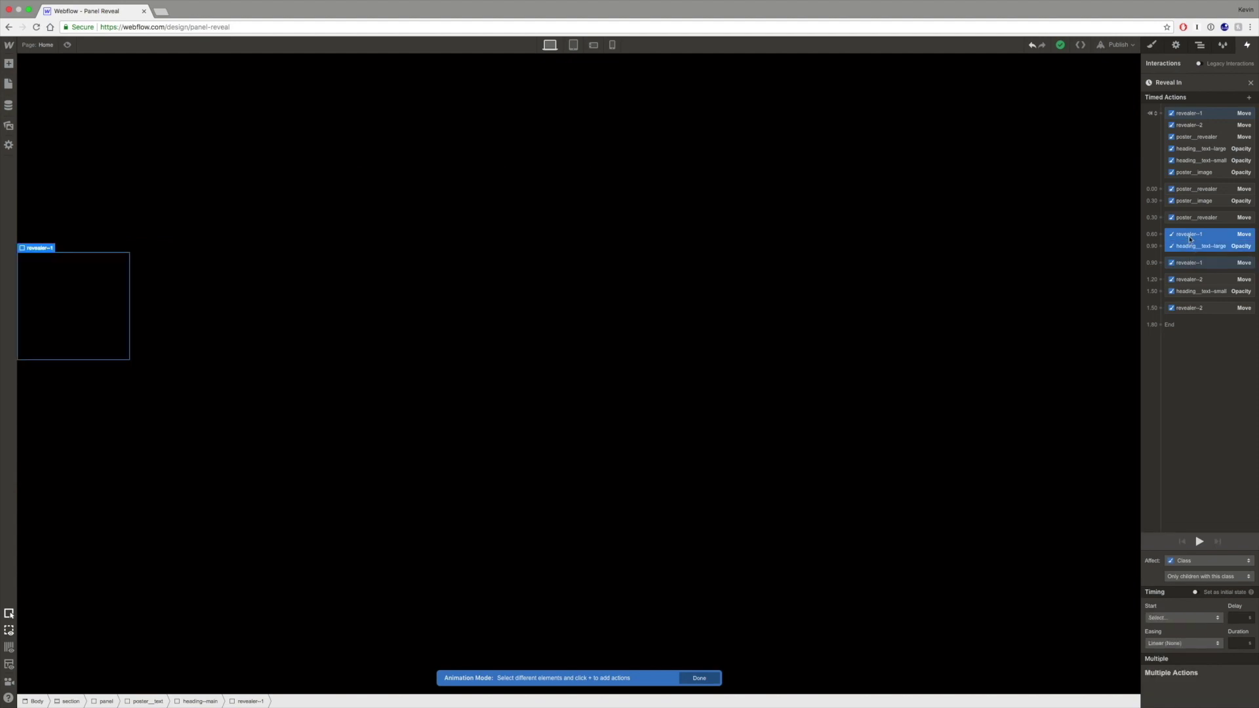
pyautogui.click(1174, 618)
pyautogui.click(1172, 631)
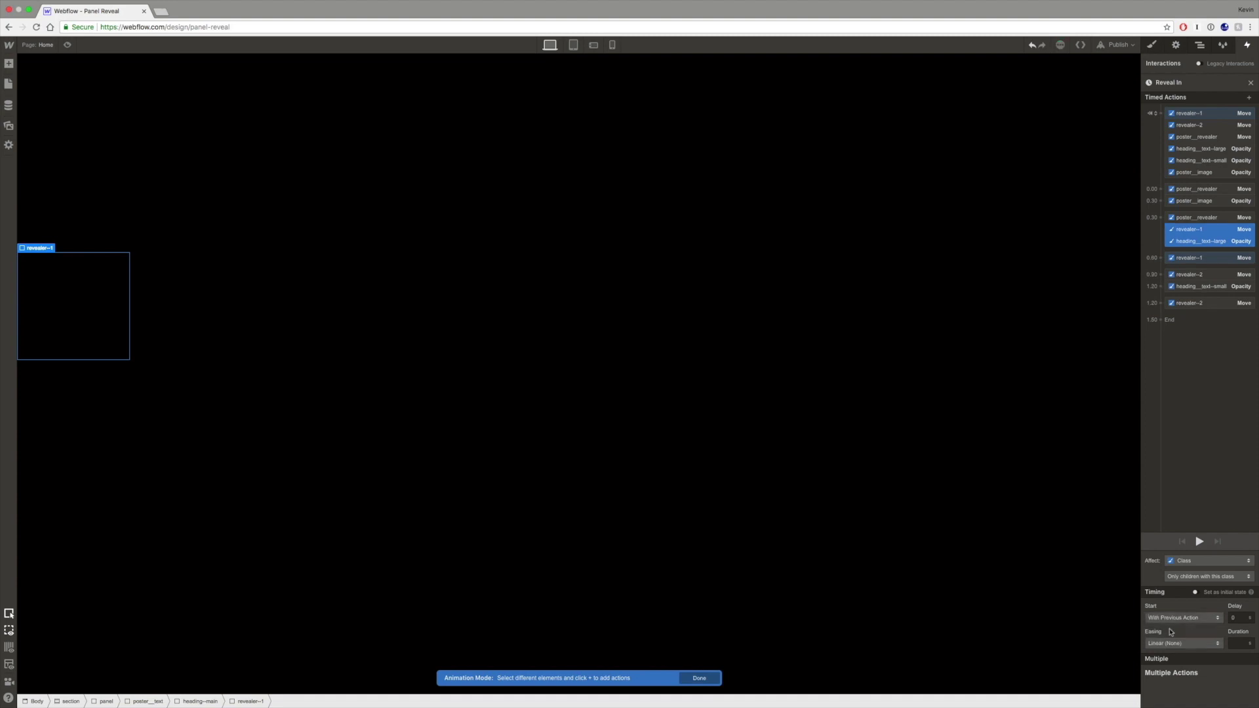
pyautogui.click(1200, 242)
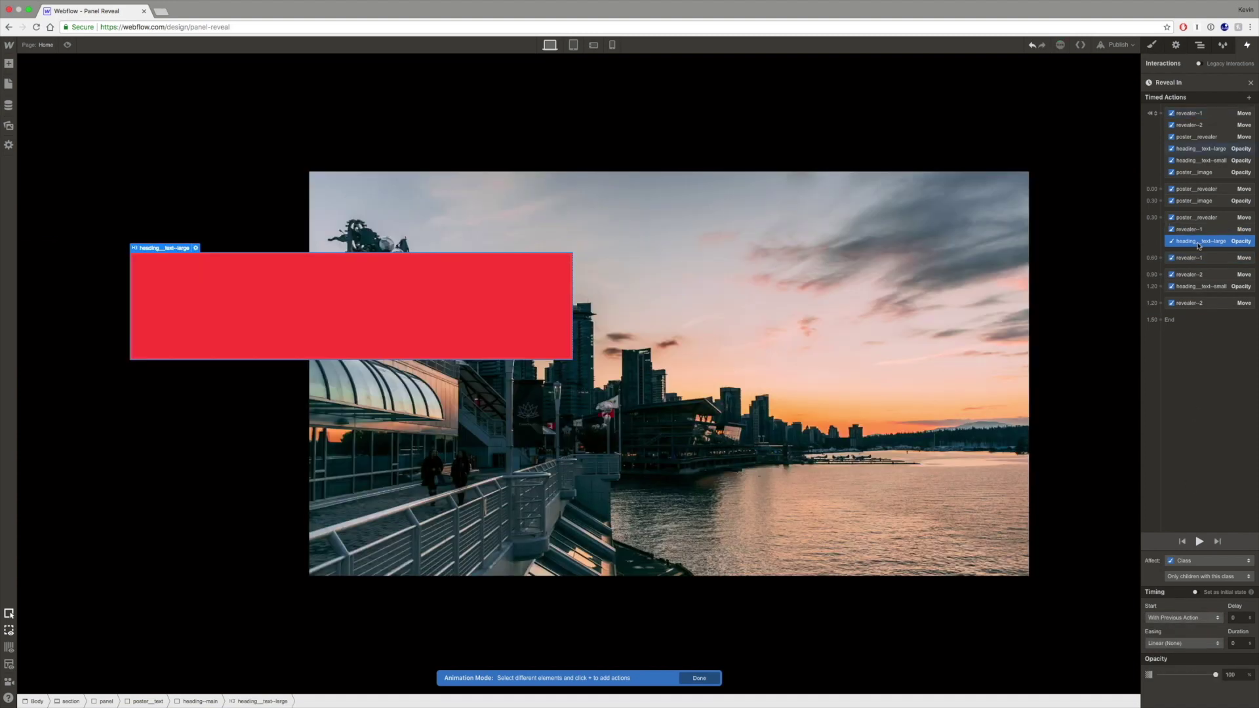
pyautogui.click(1241, 617)
pyautogui.click(1201, 543)
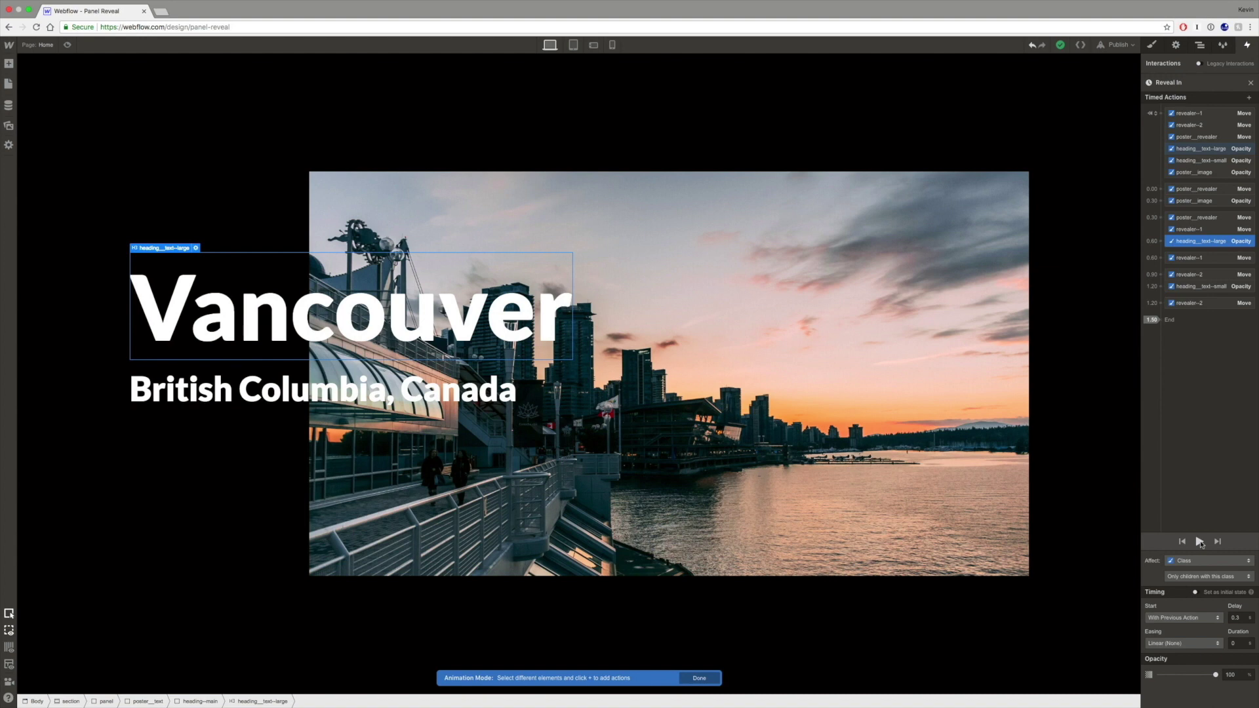
pyautogui.click(1200, 541)
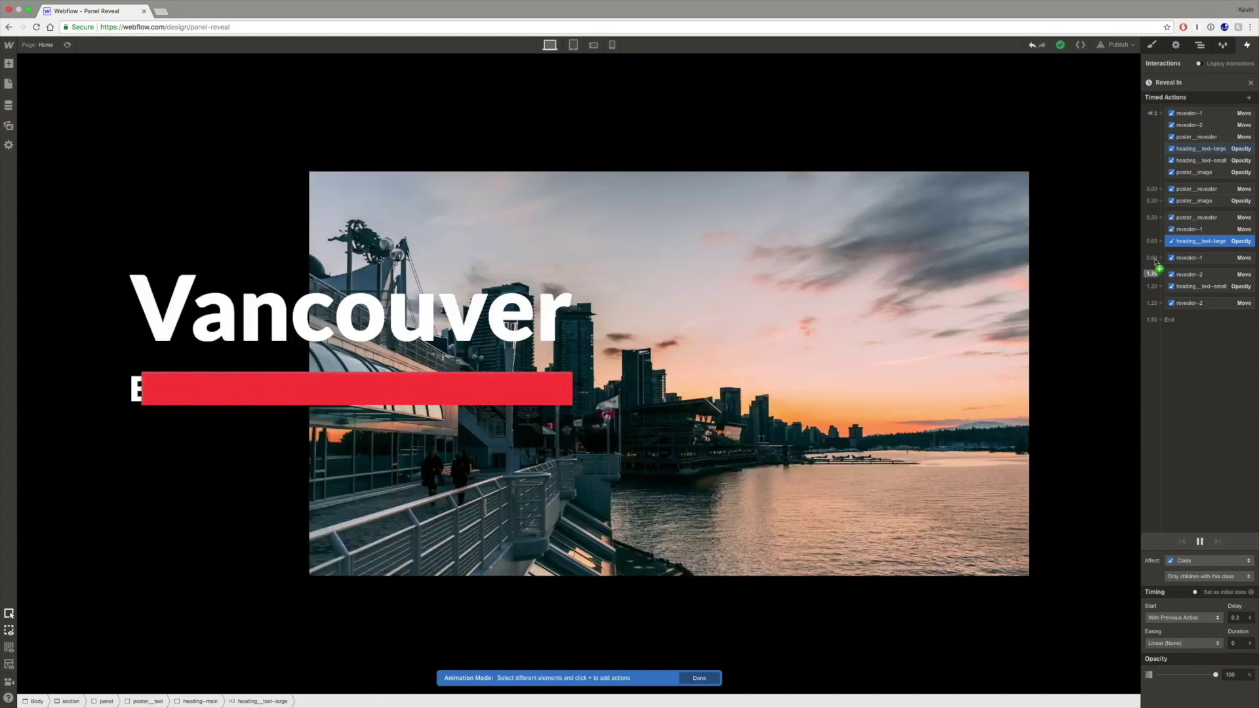
# Step: Start the first timed revealer--2 Move and heading__text-small Opacity actions with the previous action, delay the opacity by 0.3 s, and preview
pyautogui.click(1193, 240)
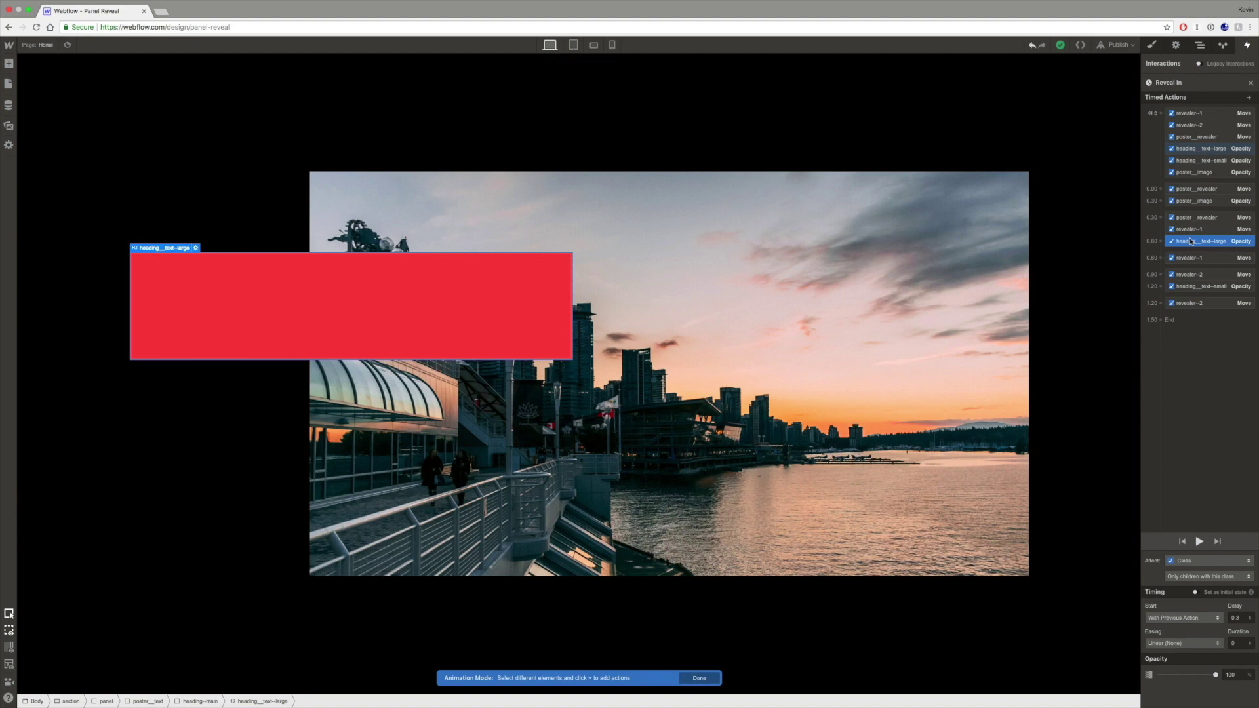
pyautogui.click(1190, 276)
pyautogui.keyDown('shift'); pyautogui.click(1192, 287); pyautogui.keyUp('shift')
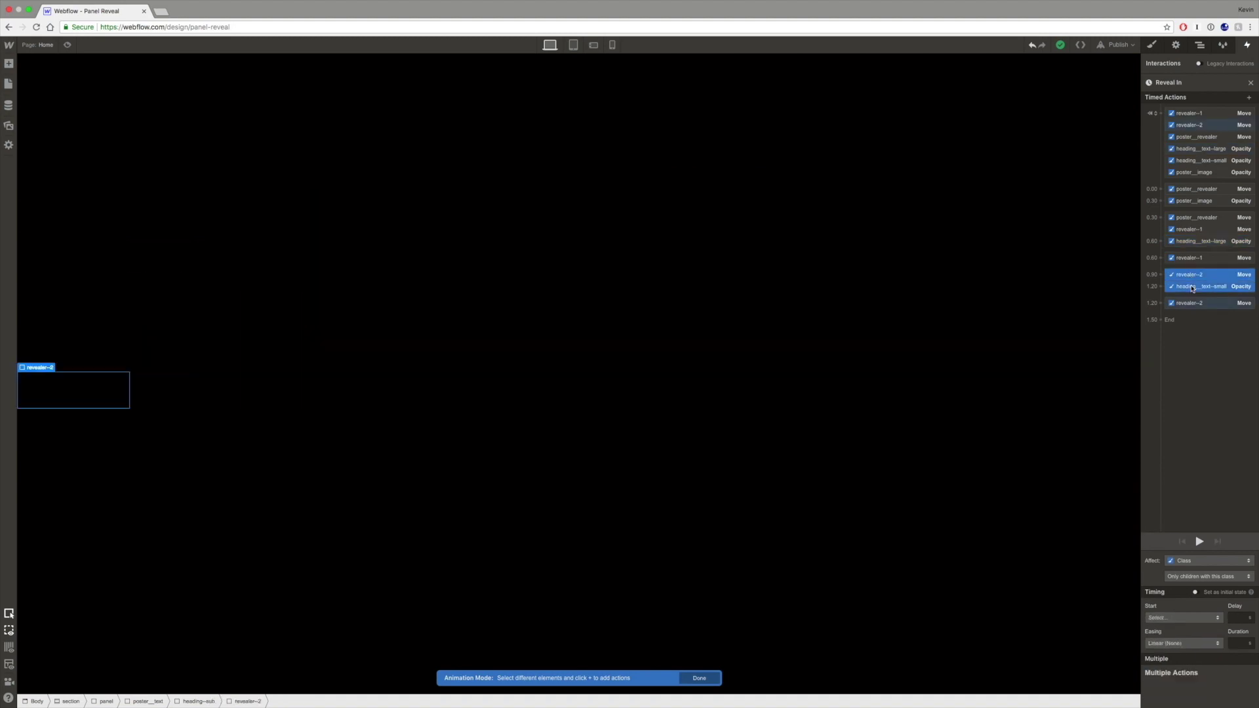
pyautogui.click(1182, 617)
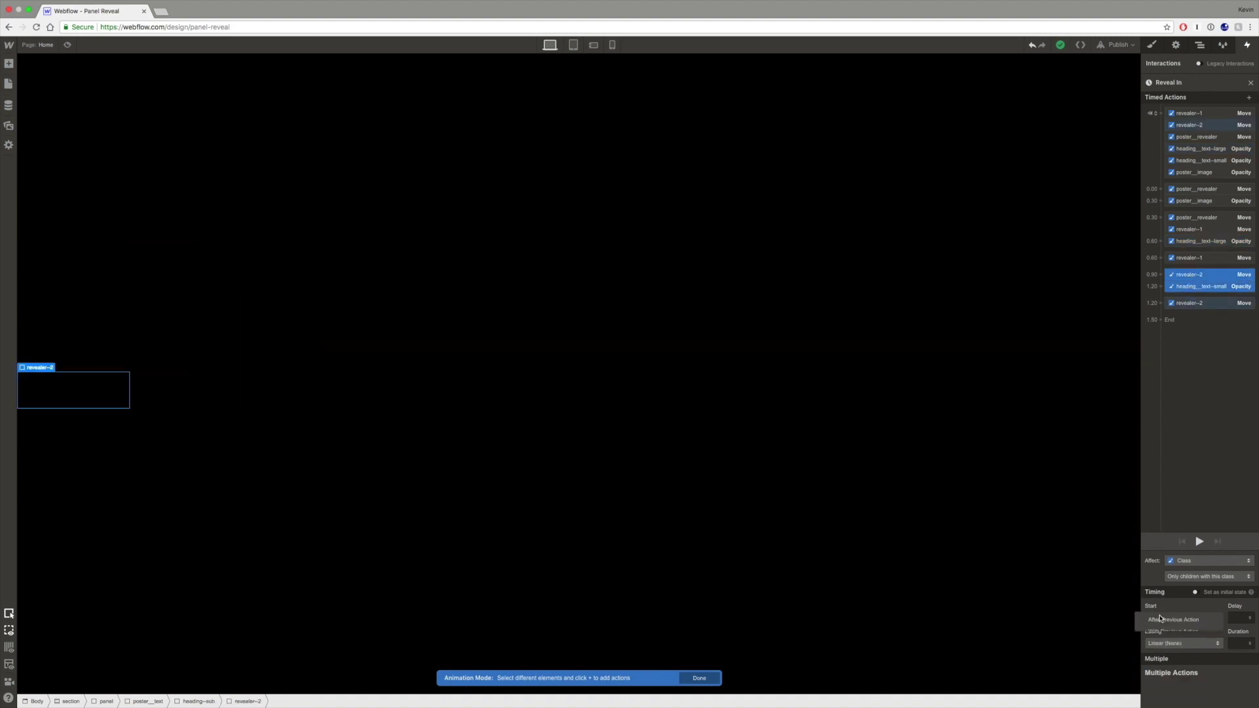
pyautogui.click(1177, 630)
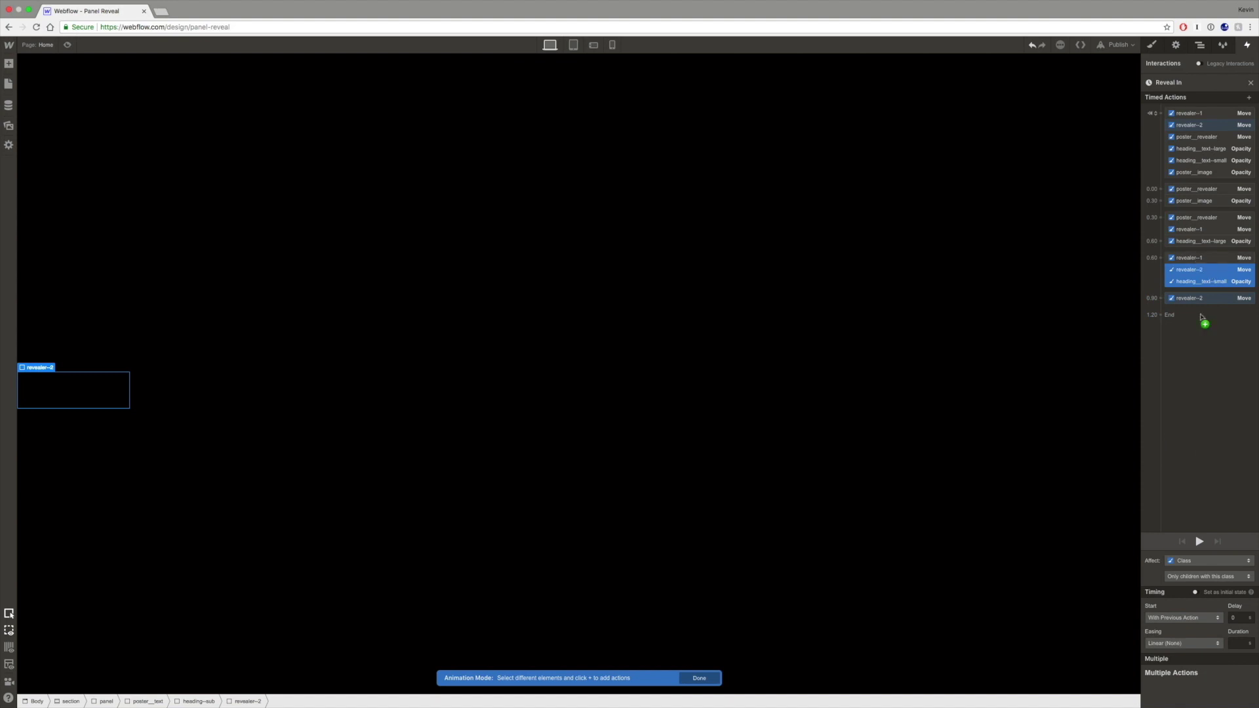
pyautogui.click(1192, 283)
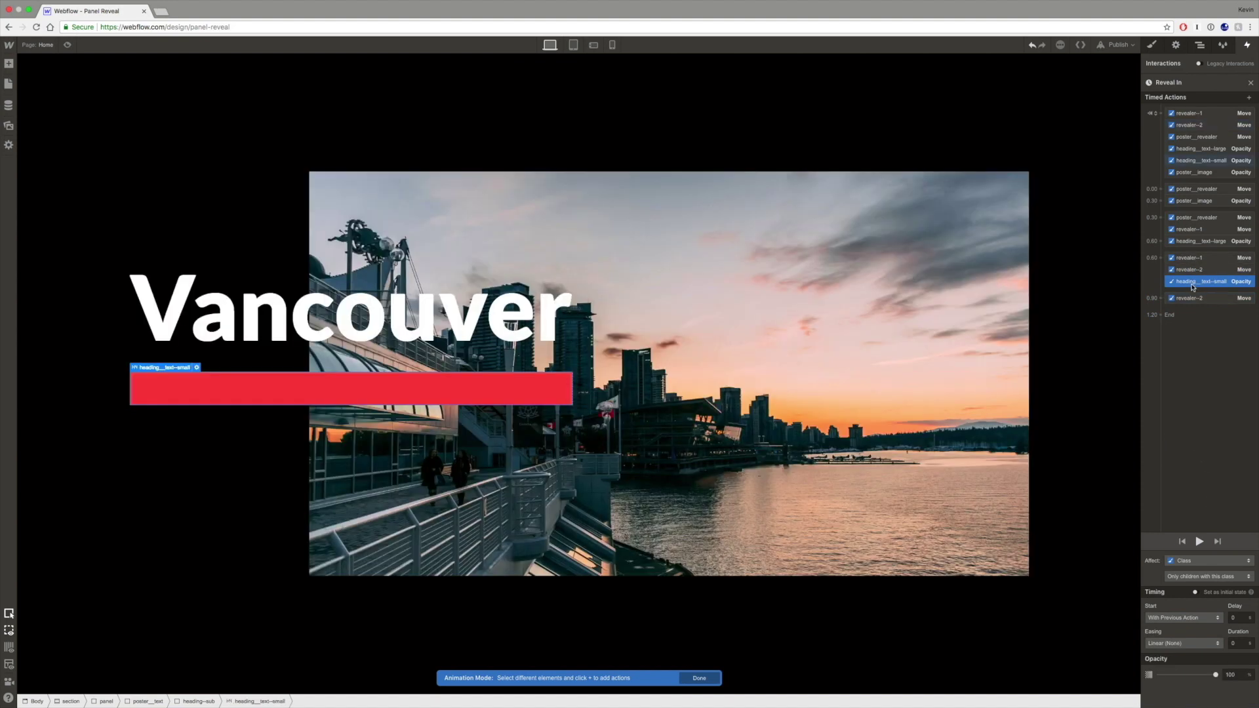
pyautogui.click(1240, 619)
pyautogui.click(1197, 541)
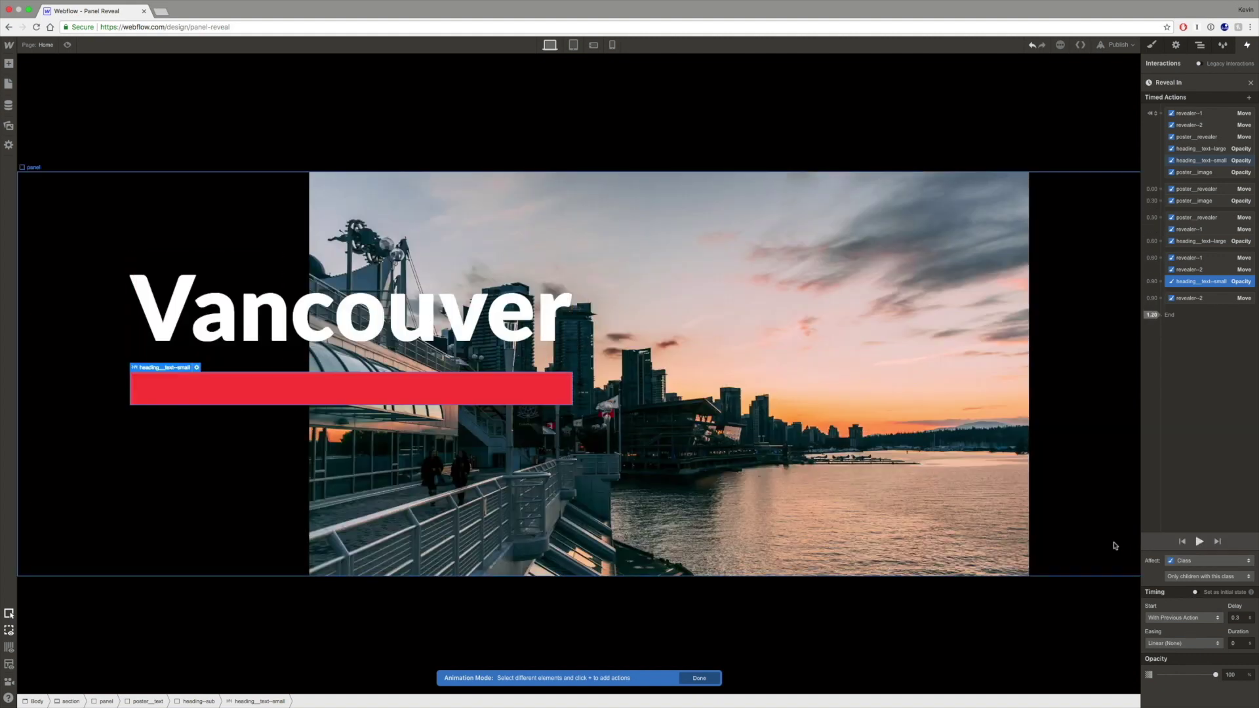
# Step: Leave the Reveal In animation and preview the page, checking the reveals on all city panels in both scroll directions before returning to the designer
pyautogui.click(1250, 84)
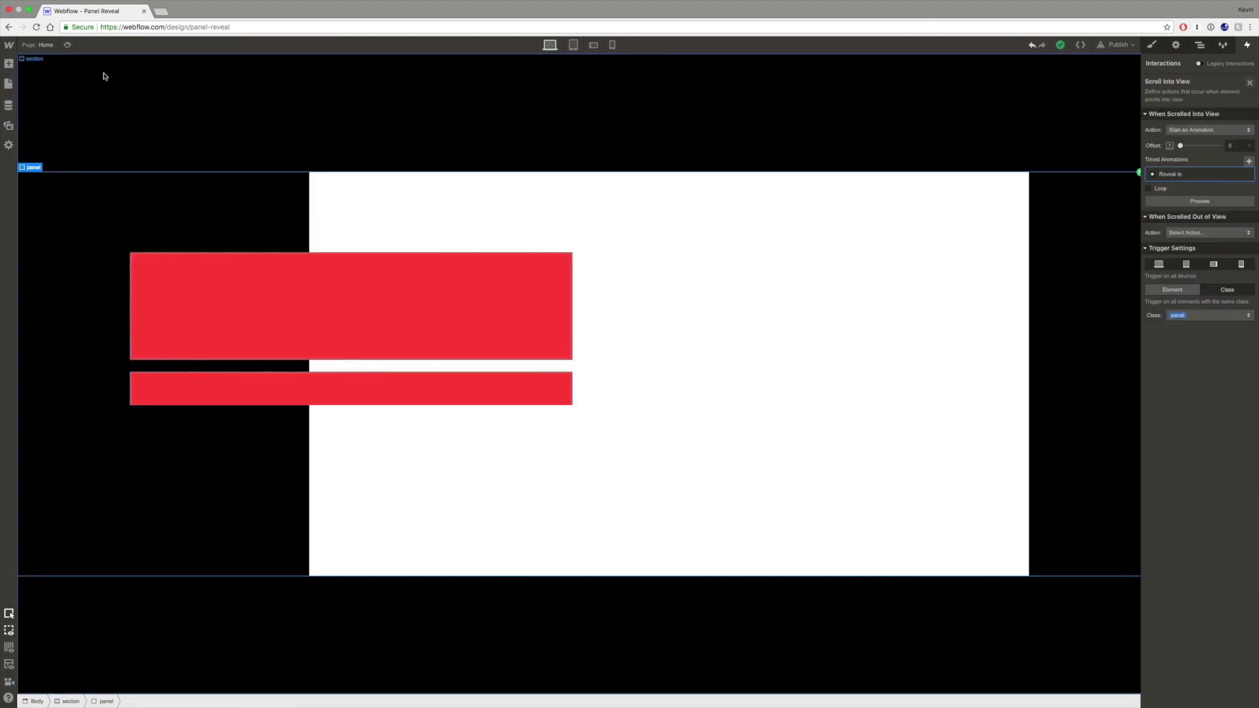
pyautogui.click(67, 45)
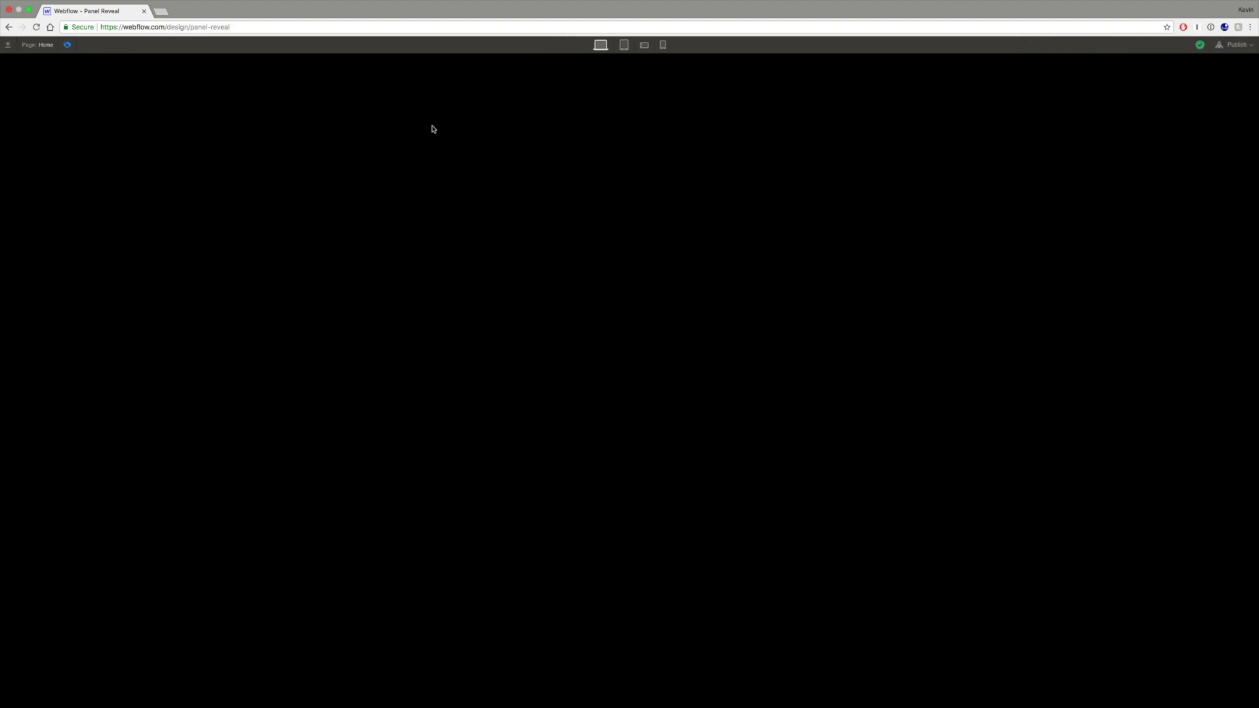
pyautogui.scroll(-8, 96, 94)
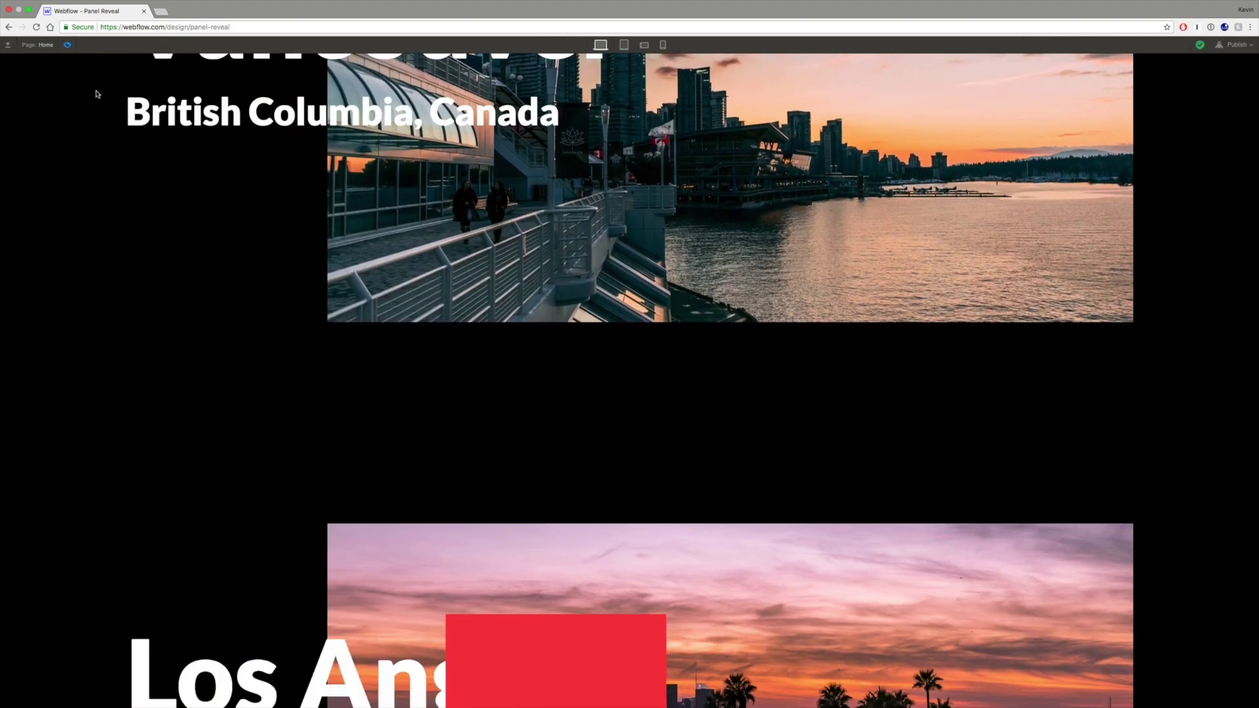
pyautogui.scroll(-10, 97, 94)
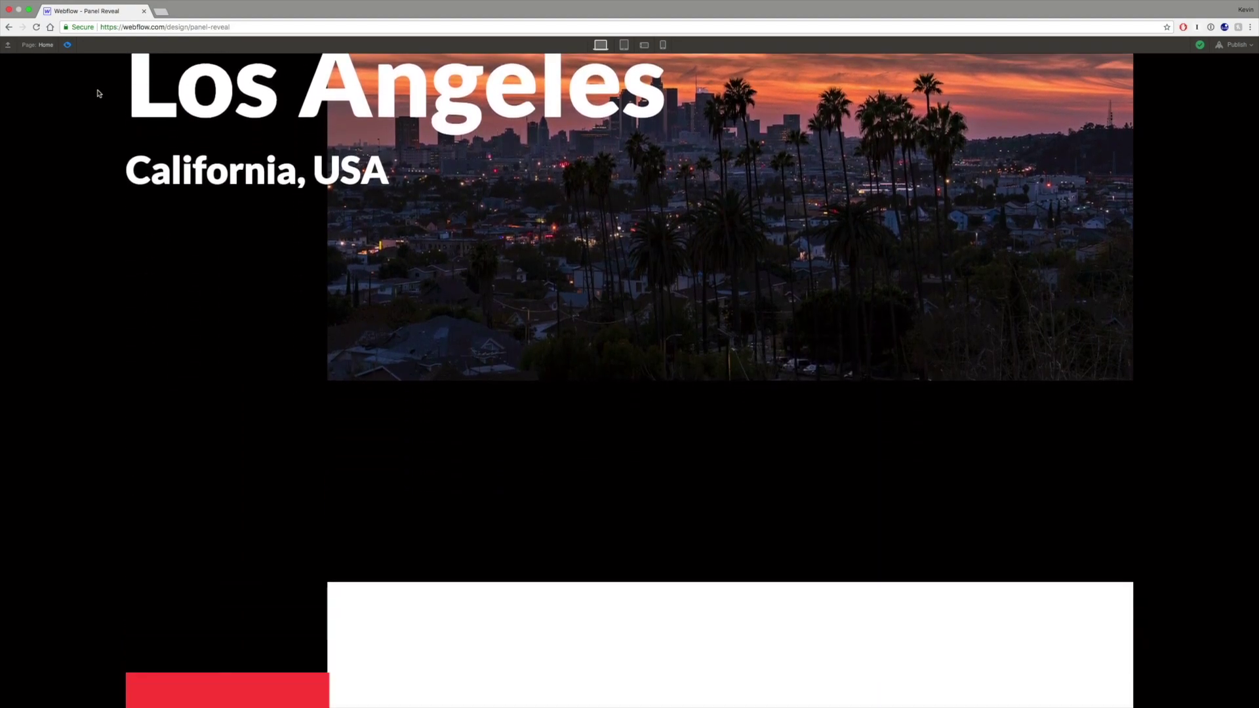
pyautogui.scroll(-10, 97, 94)
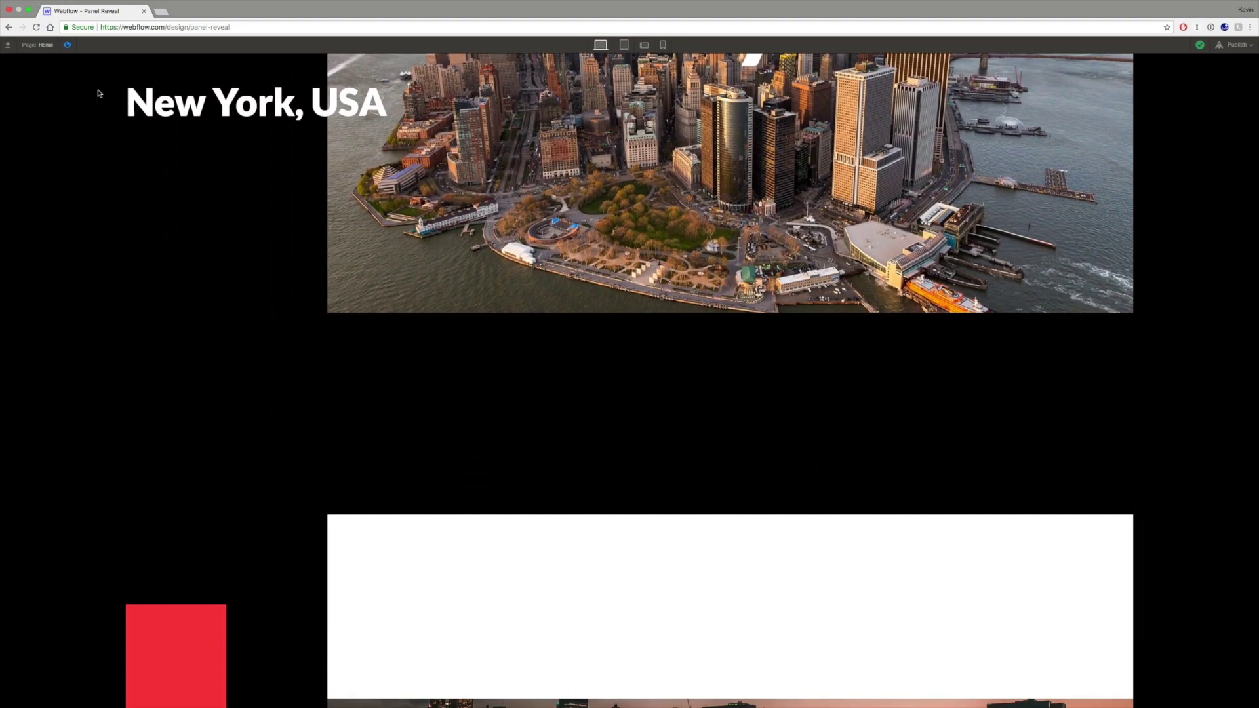
pyautogui.scroll(10, 97, 94)
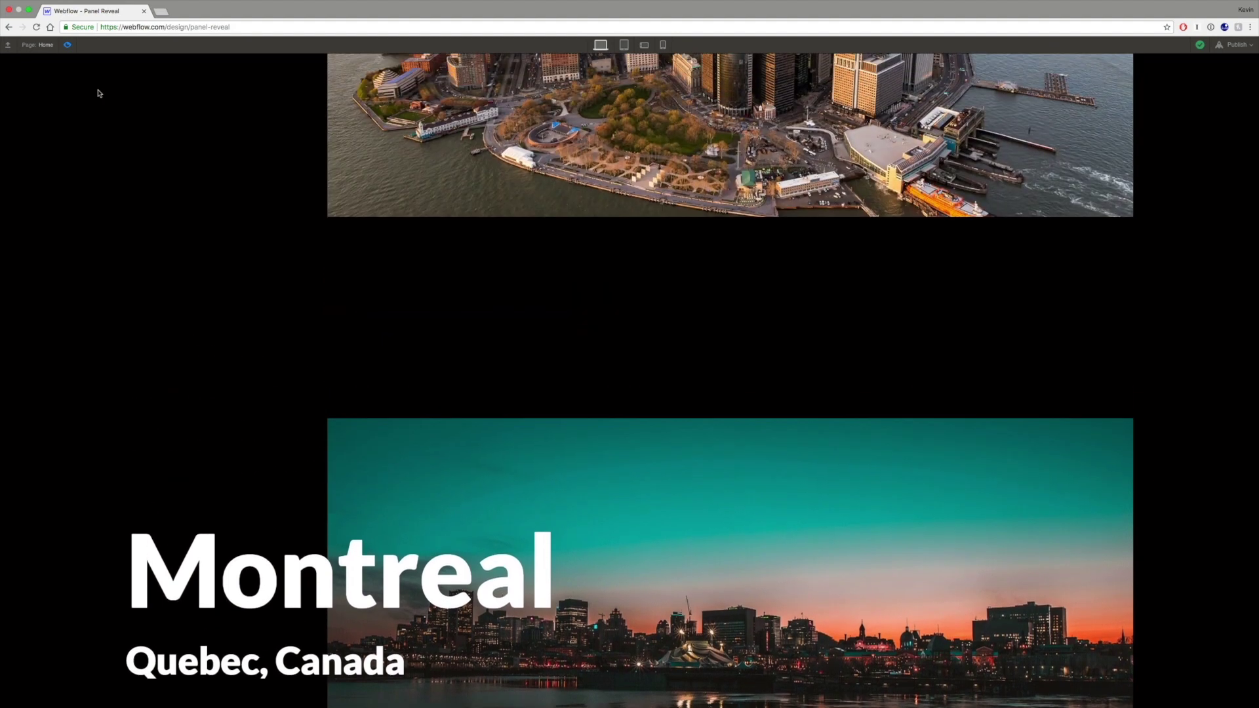
pyautogui.scroll(10, 97, 94)
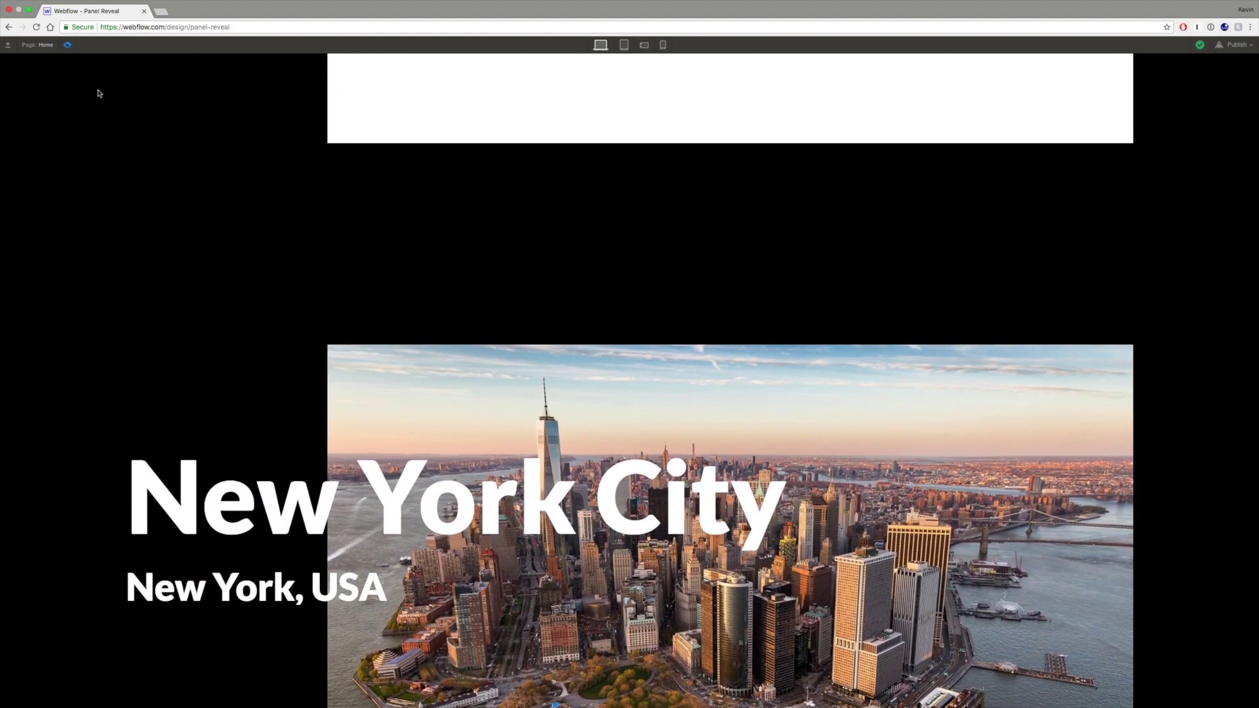
pyautogui.scroll(-6, 99, 93)
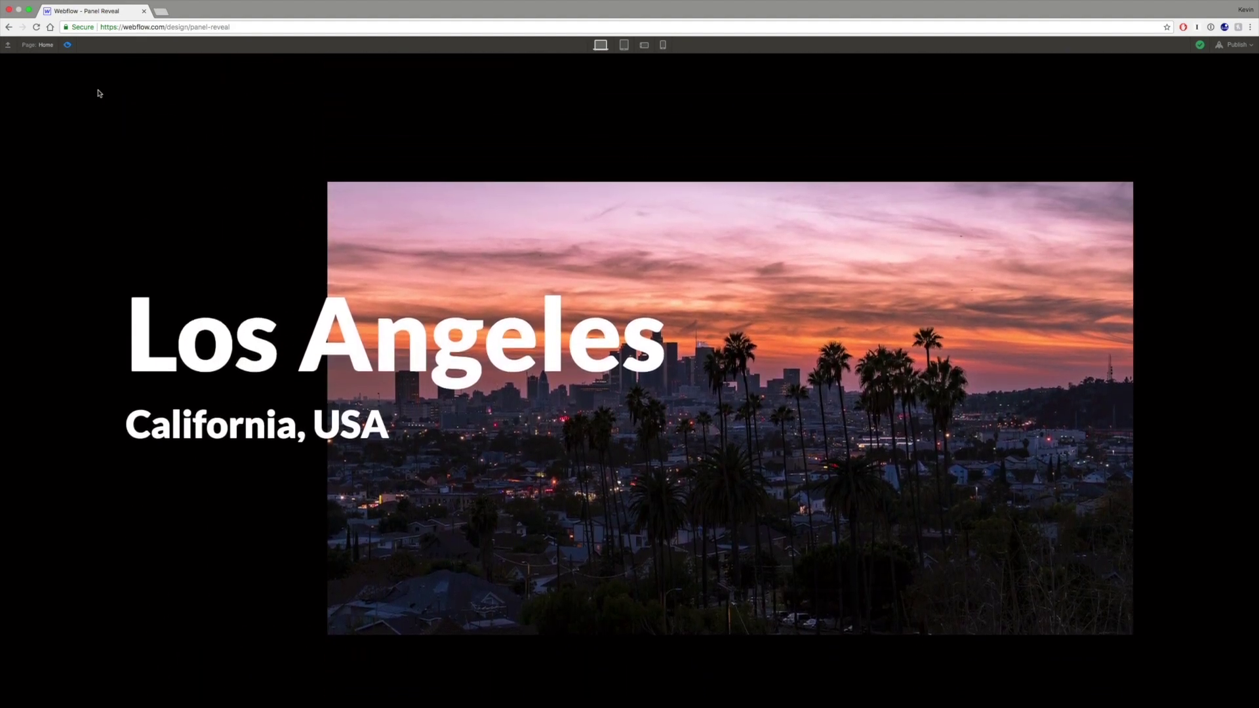
pyautogui.scroll(-8, 98, 93)
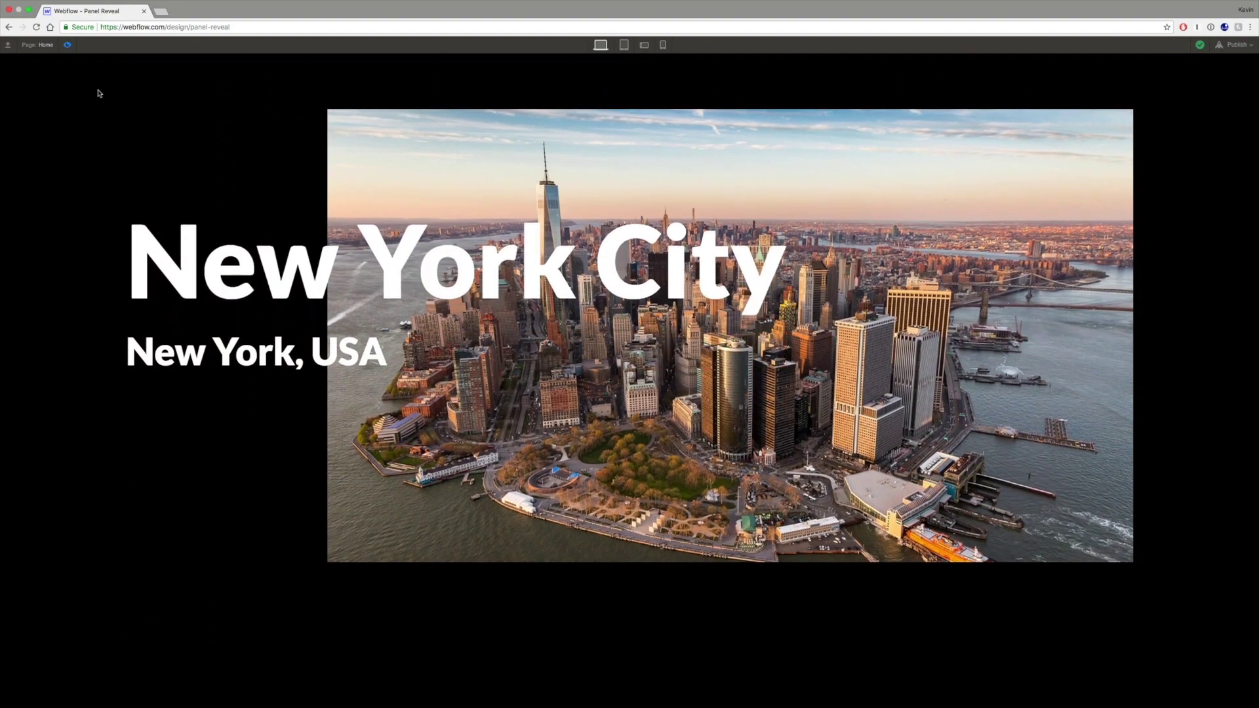
pyautogui.scroll(-2, 98, 93)
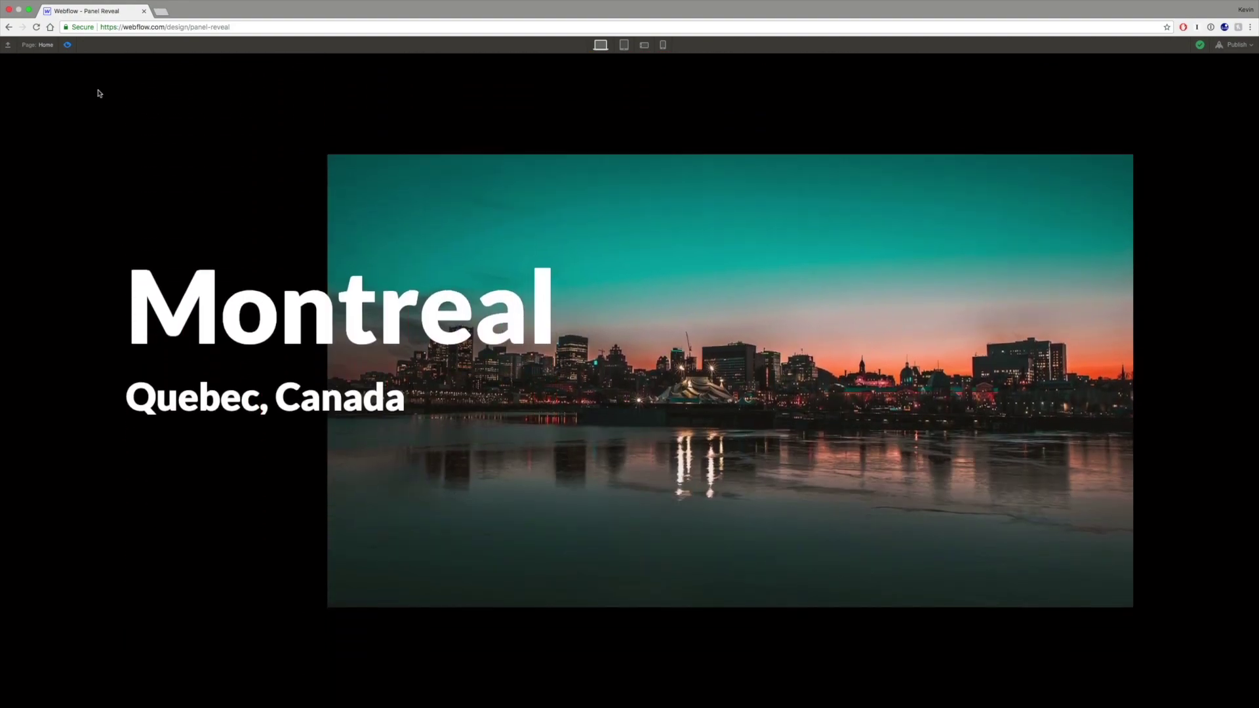
pyautogui.scroll(2, 248, 176)
pyautogui.scroll(6, 248, 175)
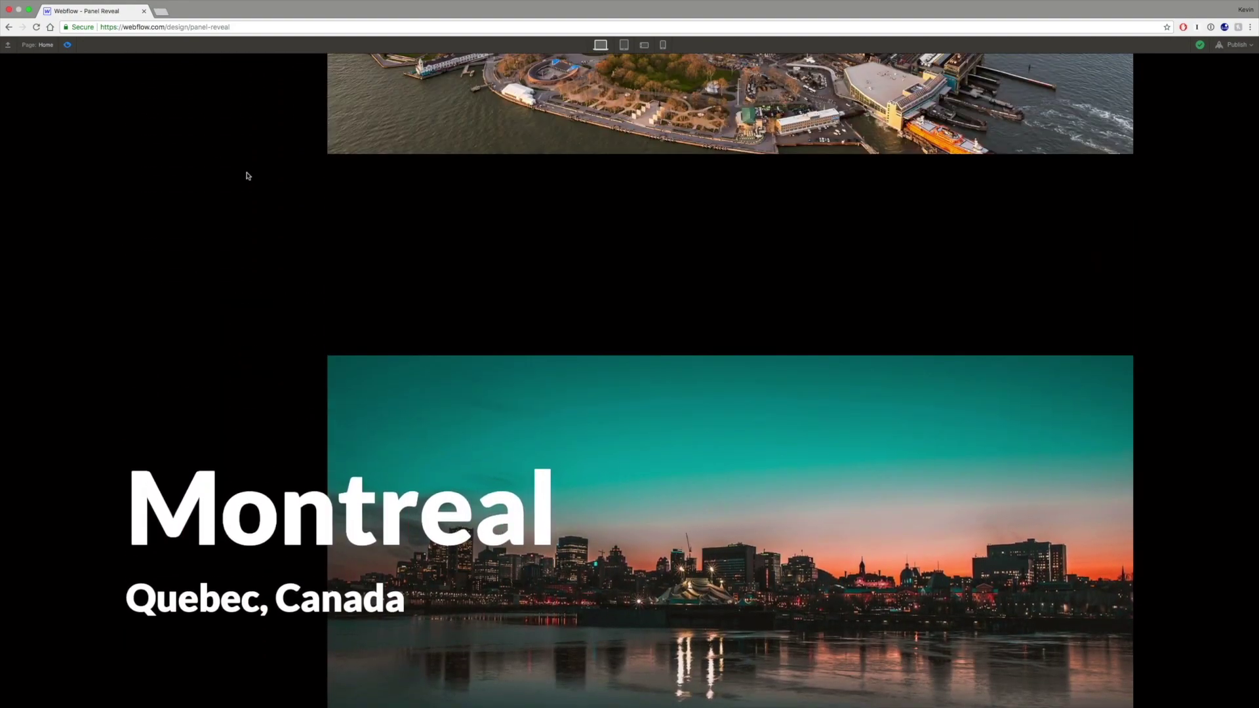
pyautogui.scroll(3, 247, 173)
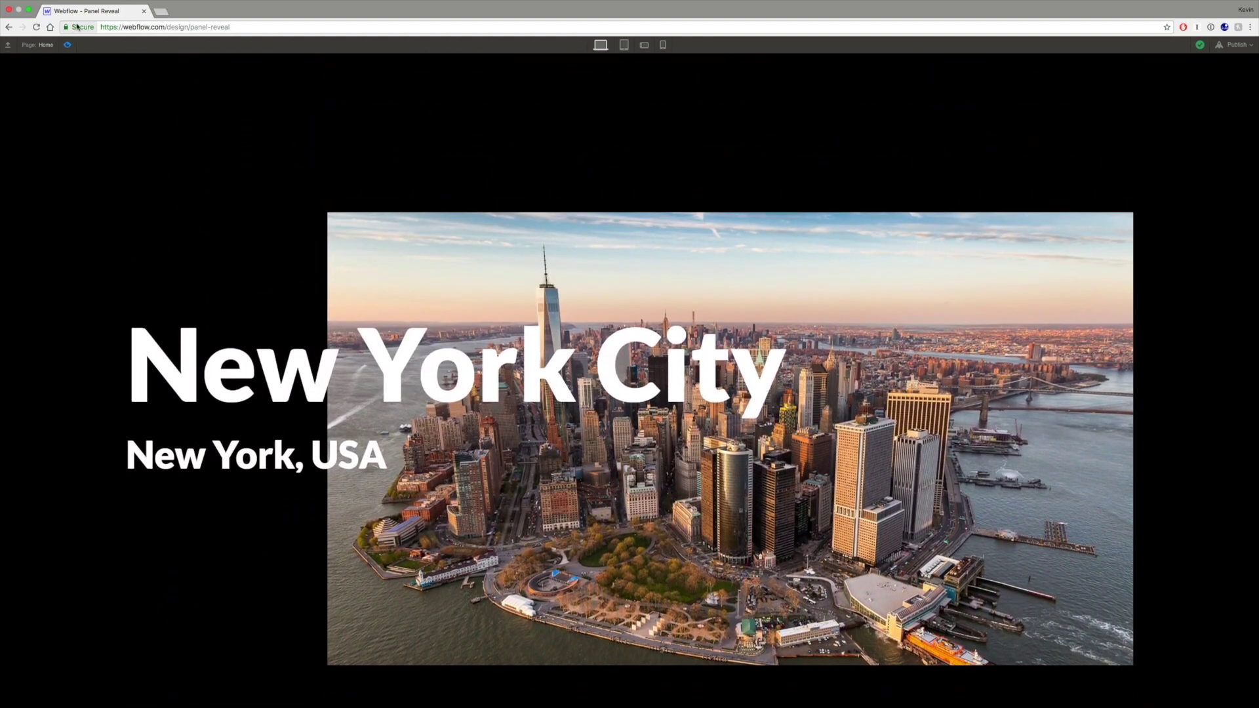
pyautogui.press('super+shift+p')
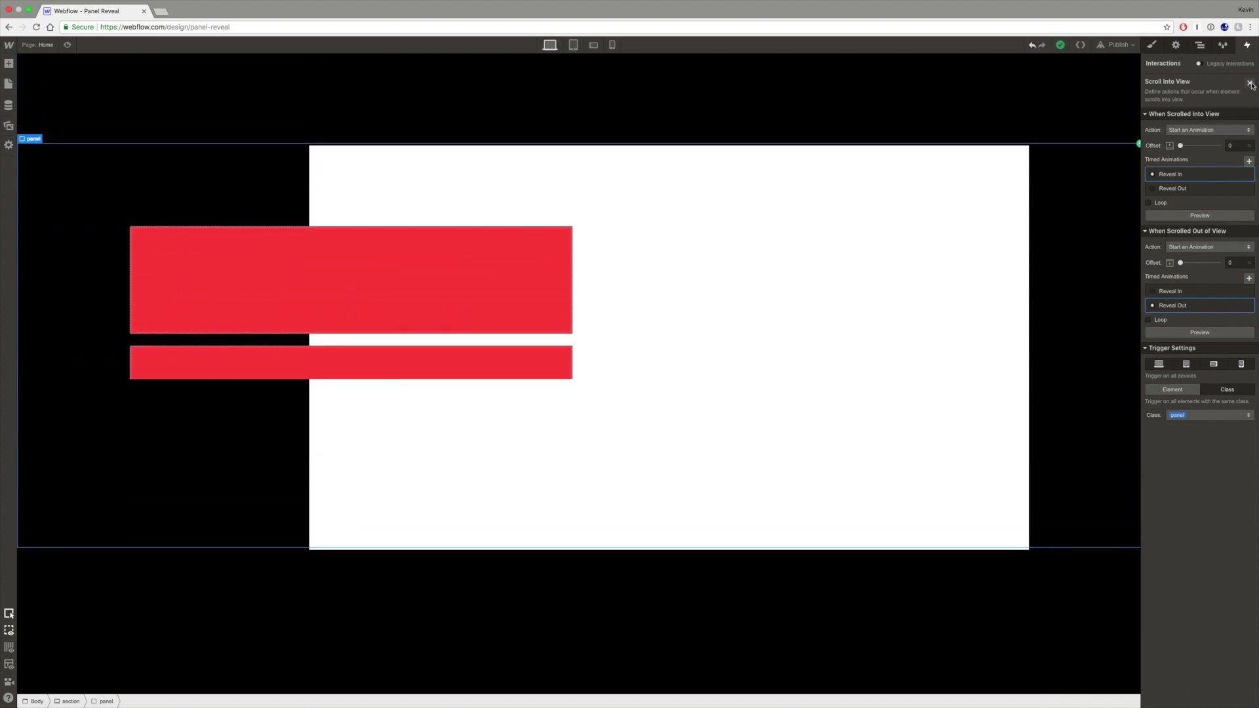
# Step: Set the panel's Scroll Into View trigger offset to 30% for both scrolling into view and scrolling out of view
pyautogui.click(1250, 83)
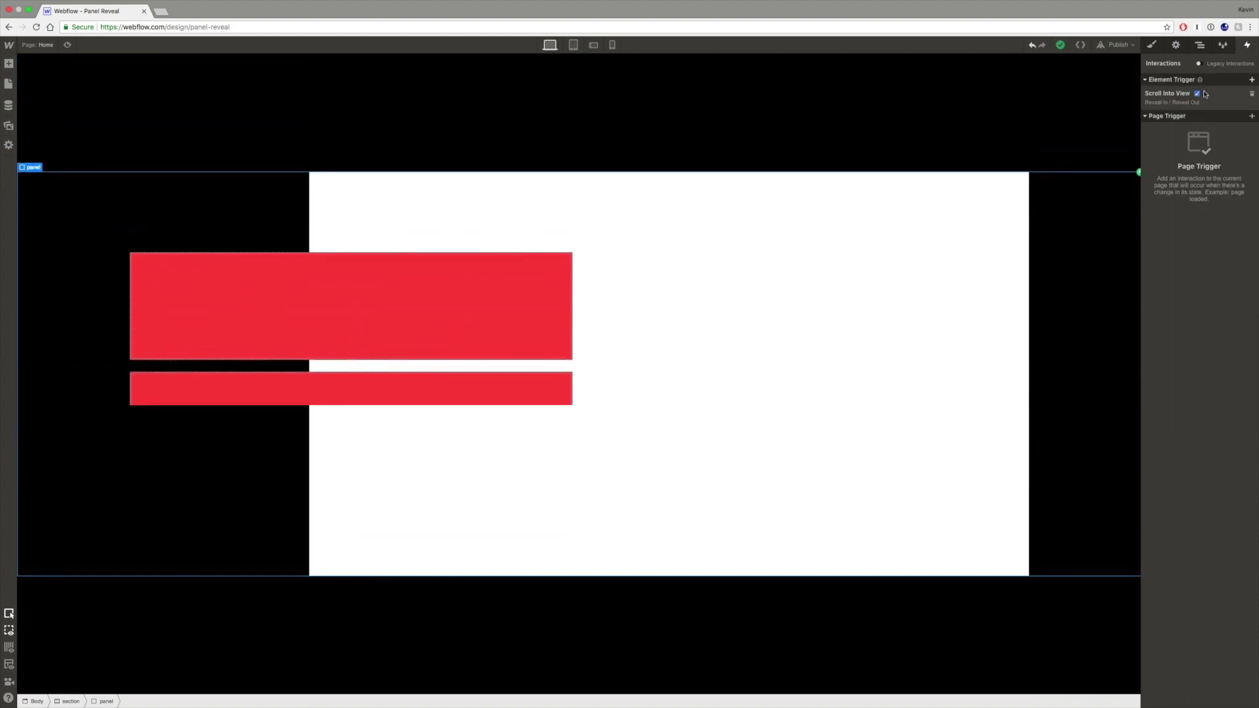
pyautogui.click(1173, 100)
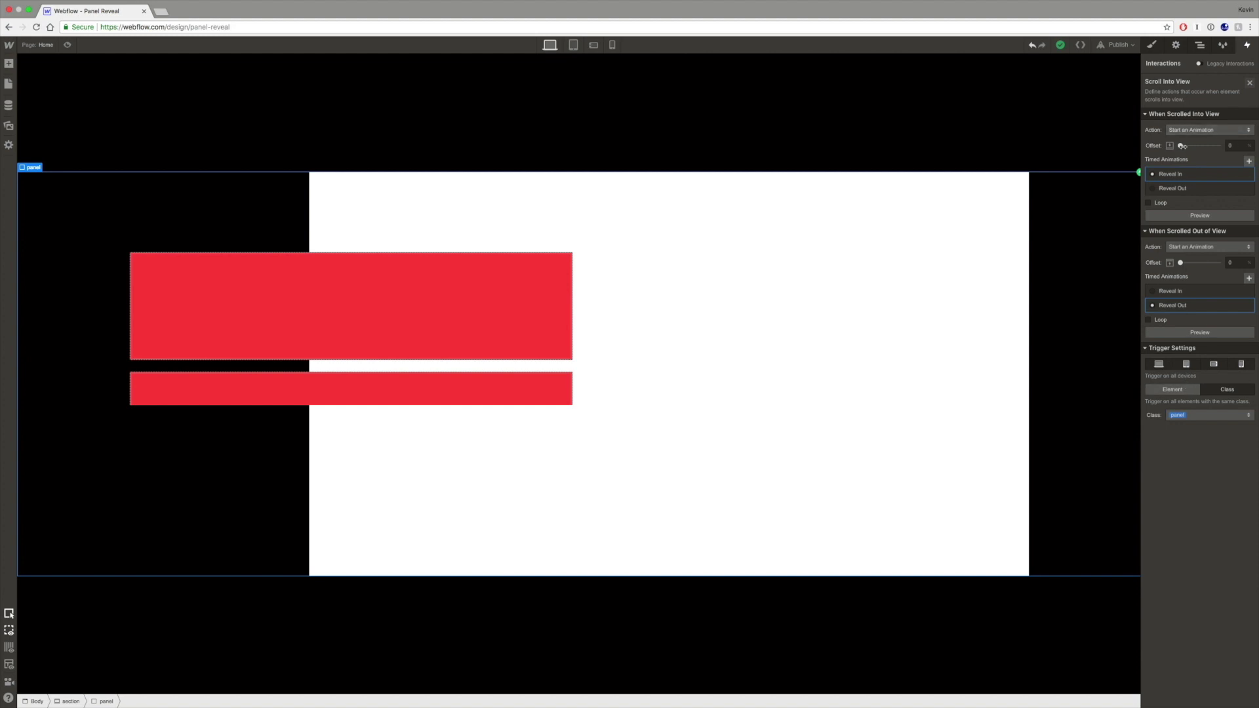
pyautogui.click(1224, 147)
pyautogui.click(1224, 264)
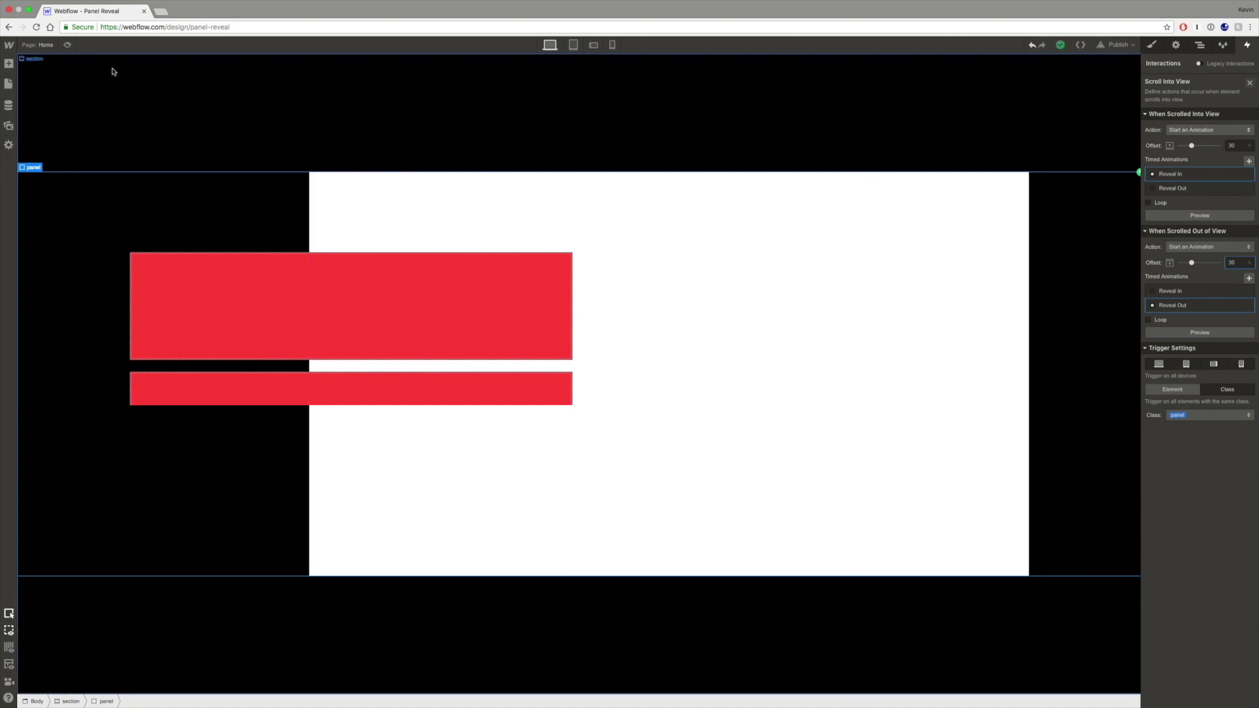
# Step: Preview the page and check when the panel animations trigger in both scroll directions with the new offsets
pyautogui.click(67, 45)
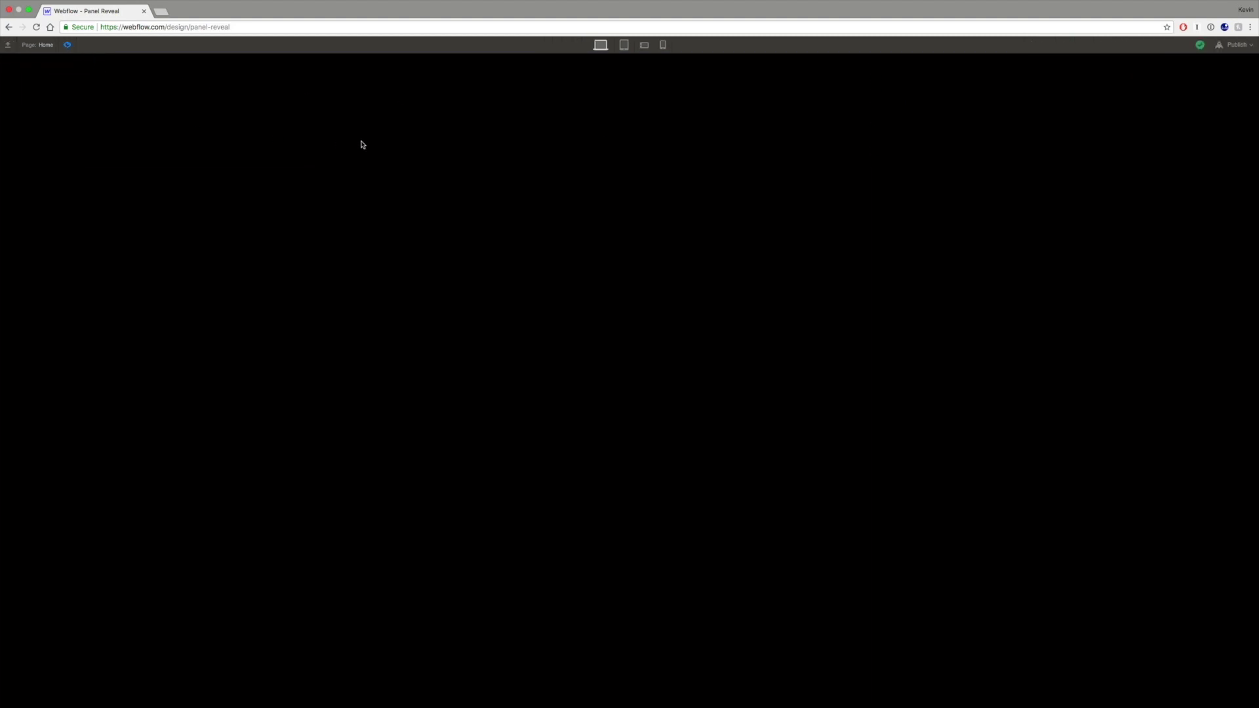
pyautogui.scroll(-5, 362, 143)
pyautogui.scroll(5, 363, 141)
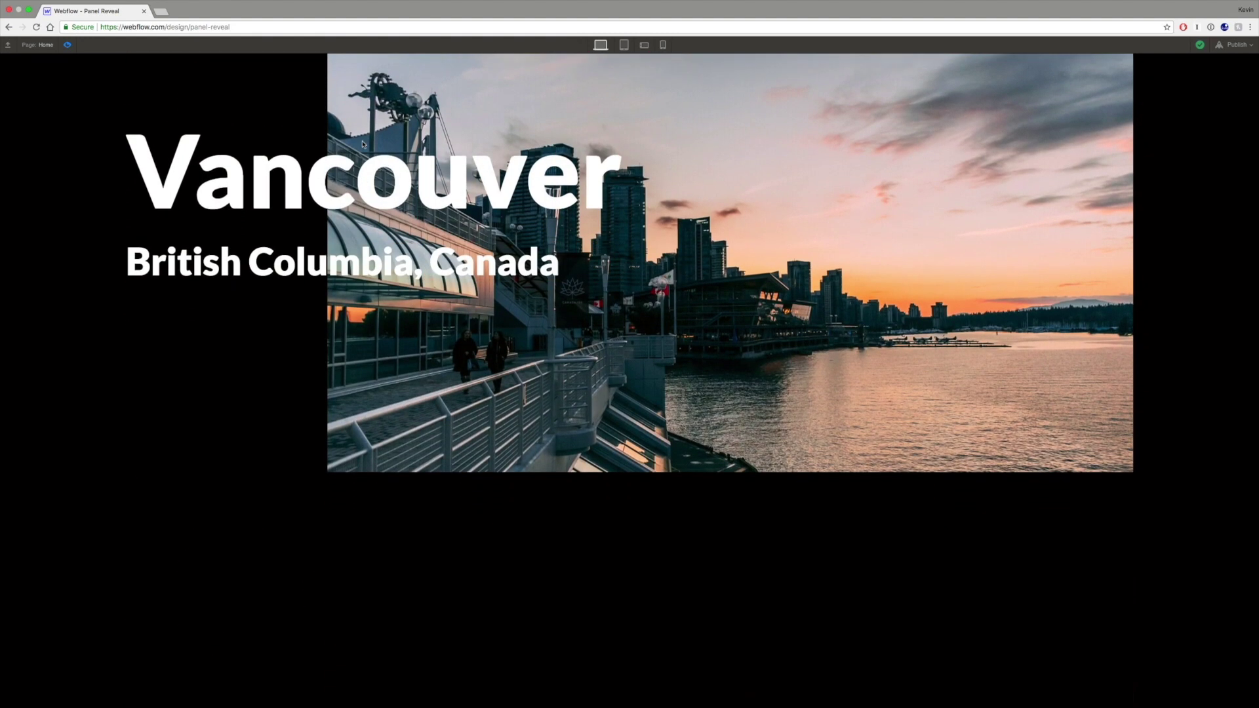
# Step: Examine the panel reveals on the previewed page from Vancouver down to Montreal and back up to Vancouver
pyautogui.scroll(-5, 363, 143)
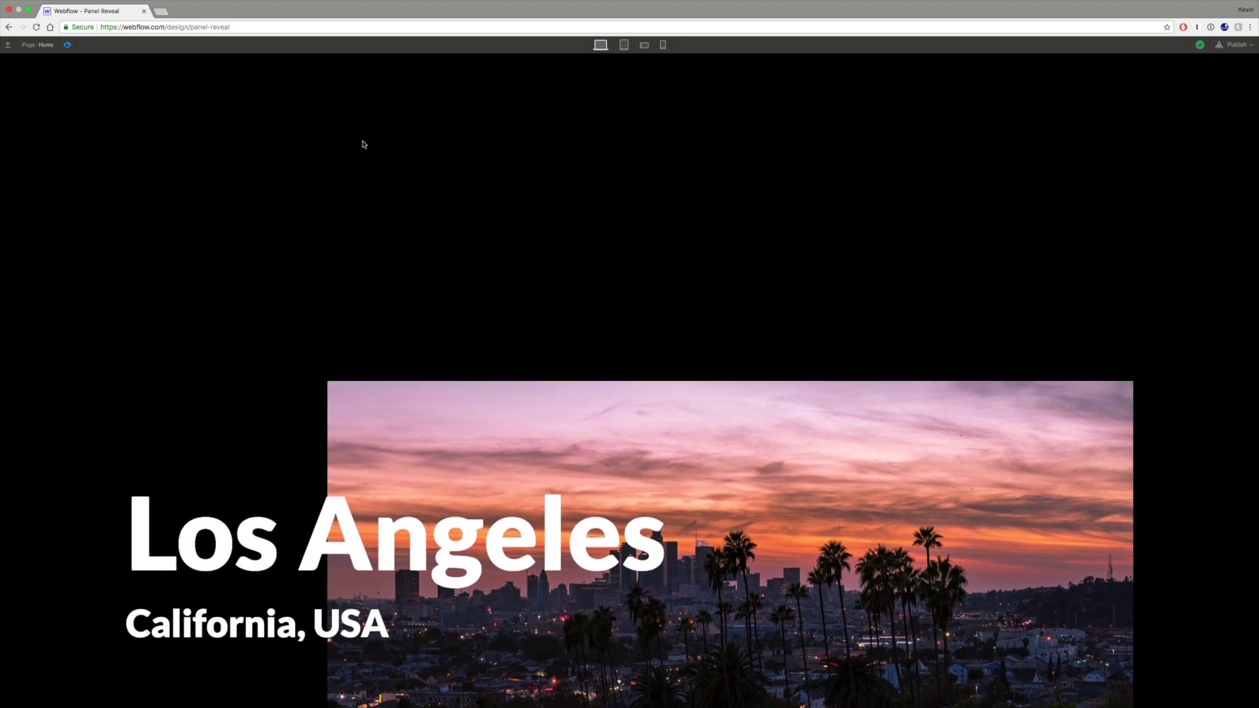
pyautogui.scroll(5, 362, 143)
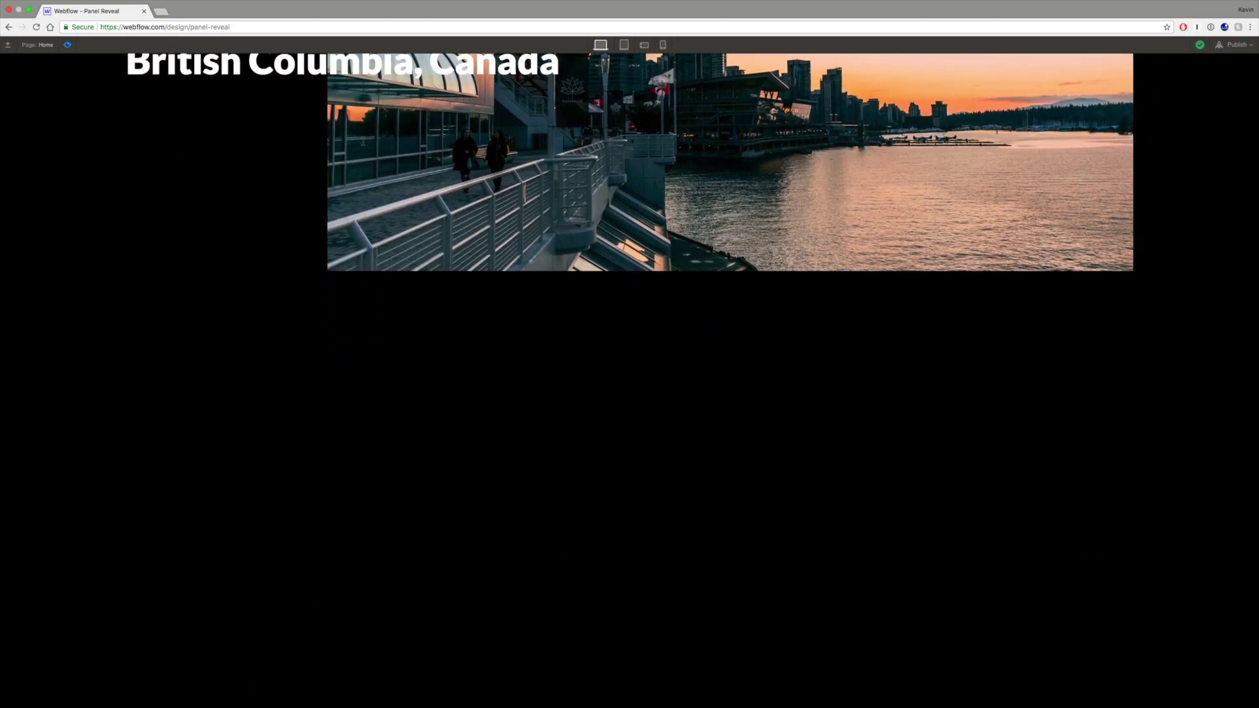
pyautogui.scroll(-5, 363, 142)
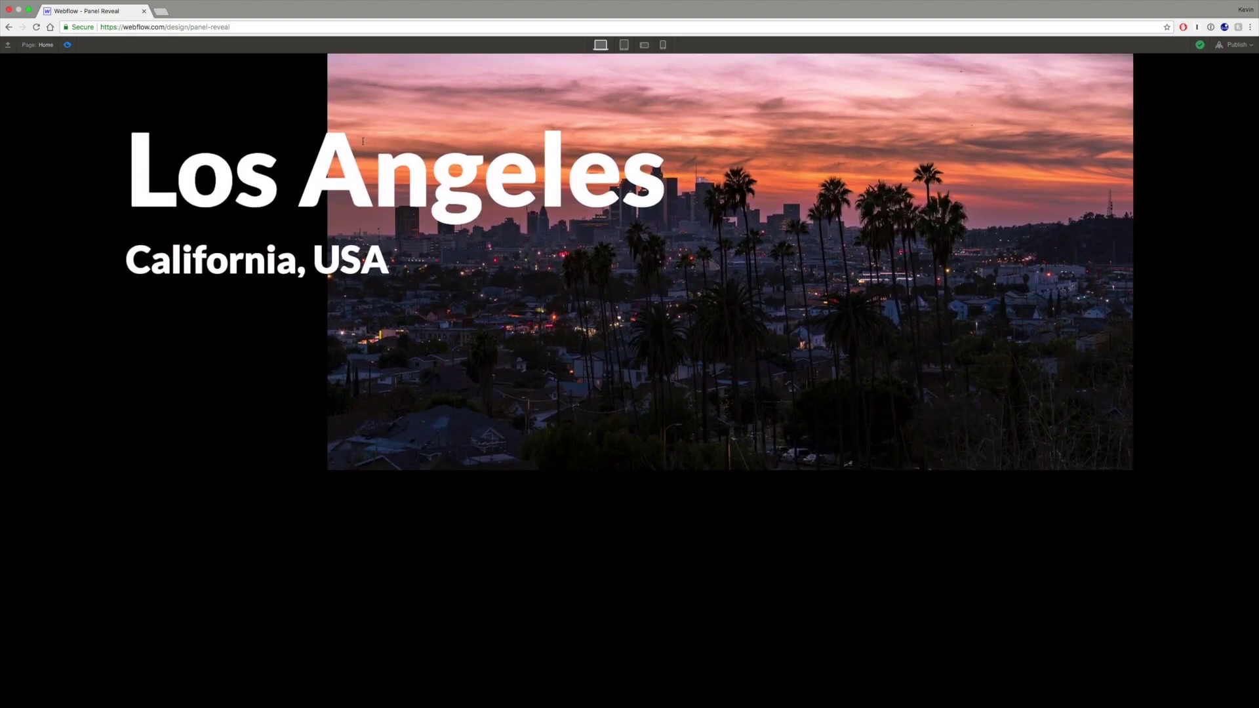
pyautogui.scroll(-5, 363, 142)
pyautogui.scroll(-5, 362, 142)
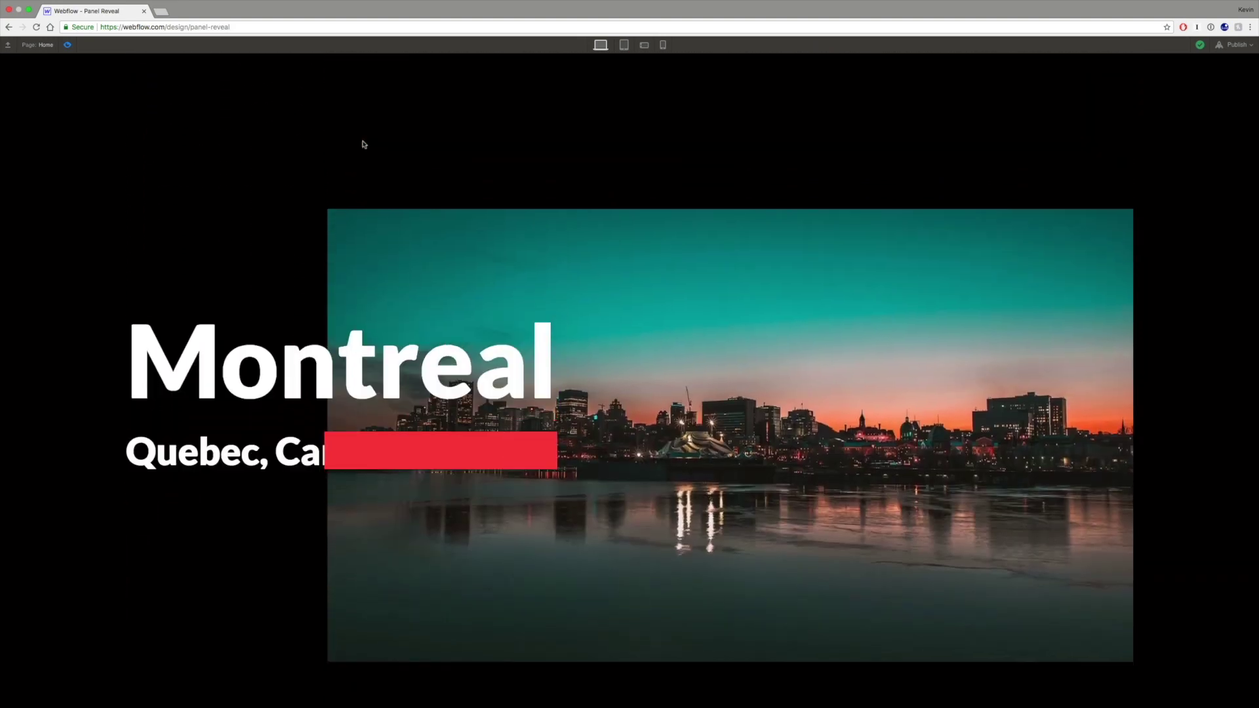
pyautogui.scroll(5, 364, 144)
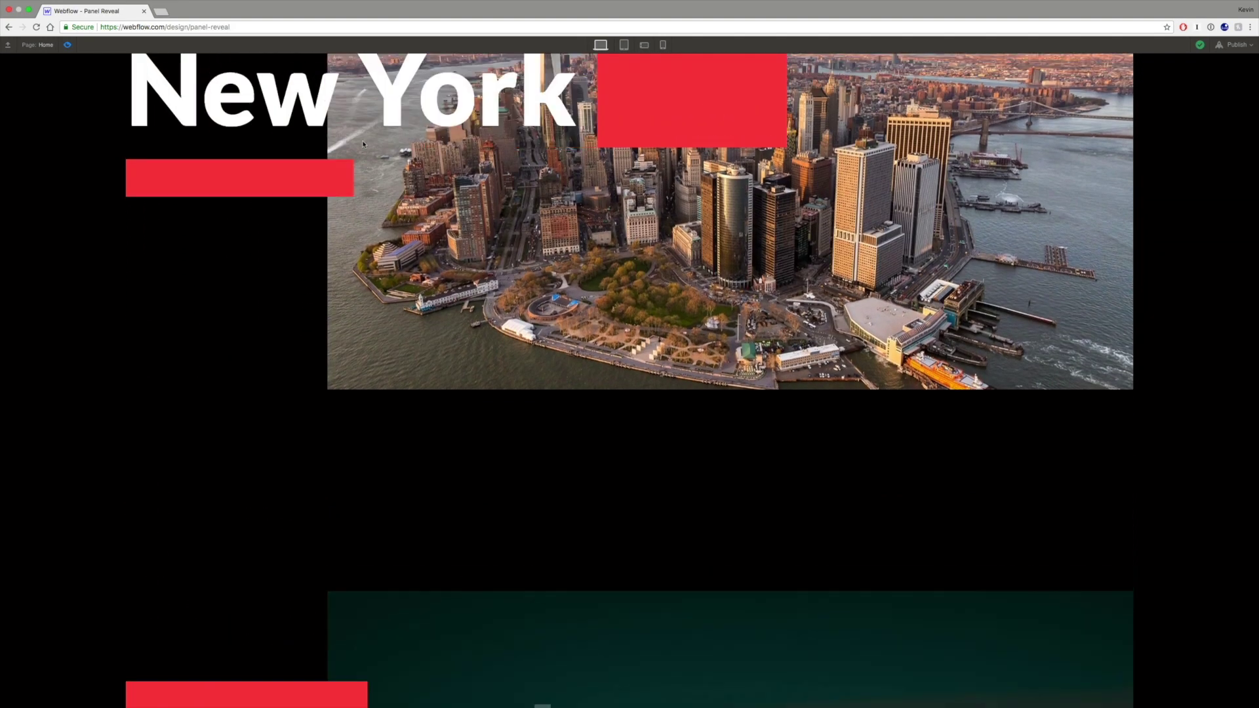
pyautogui.scroll(5, 363, 143)
pyautogui.scroll(5, 363, 143)
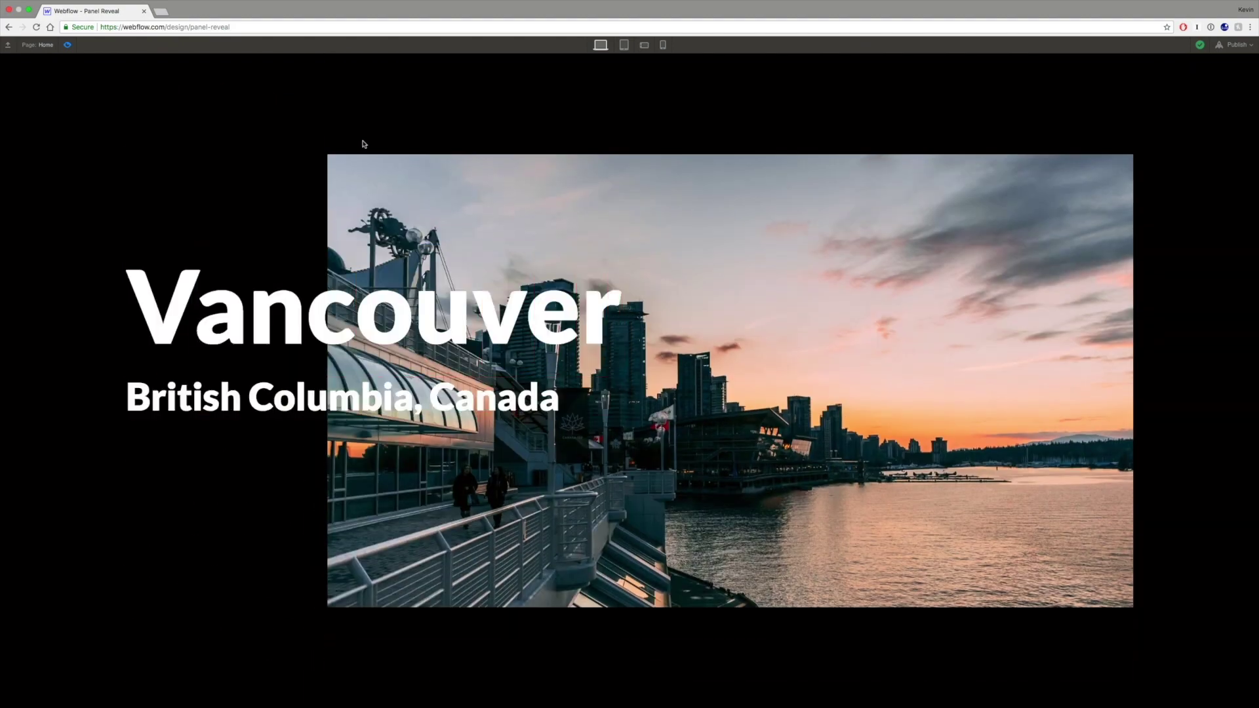
# Step: Examine how the Vancouver and Los Angeles panels disappear while scrolling between them, and return to the designer
pyautogui.scroll(-2, 202, 164)
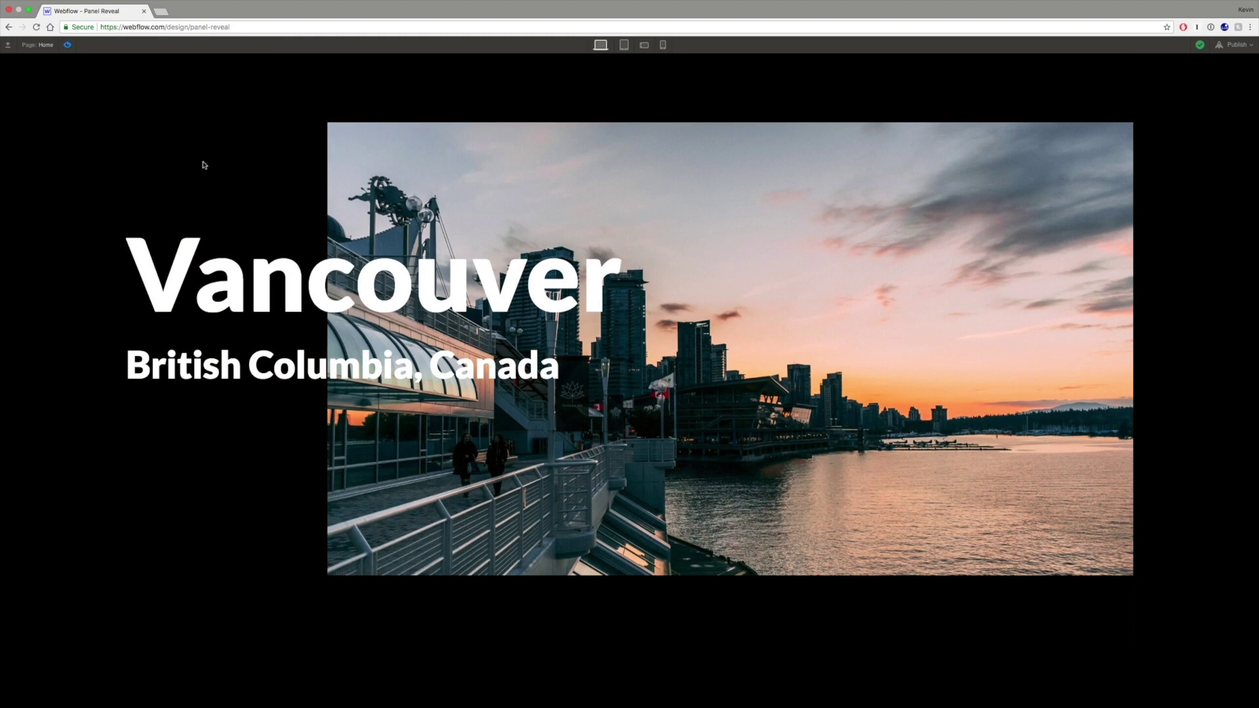
pyautogui.scroll(3, 203, 165)
pyautogui.scroll(-2, 235, 233)
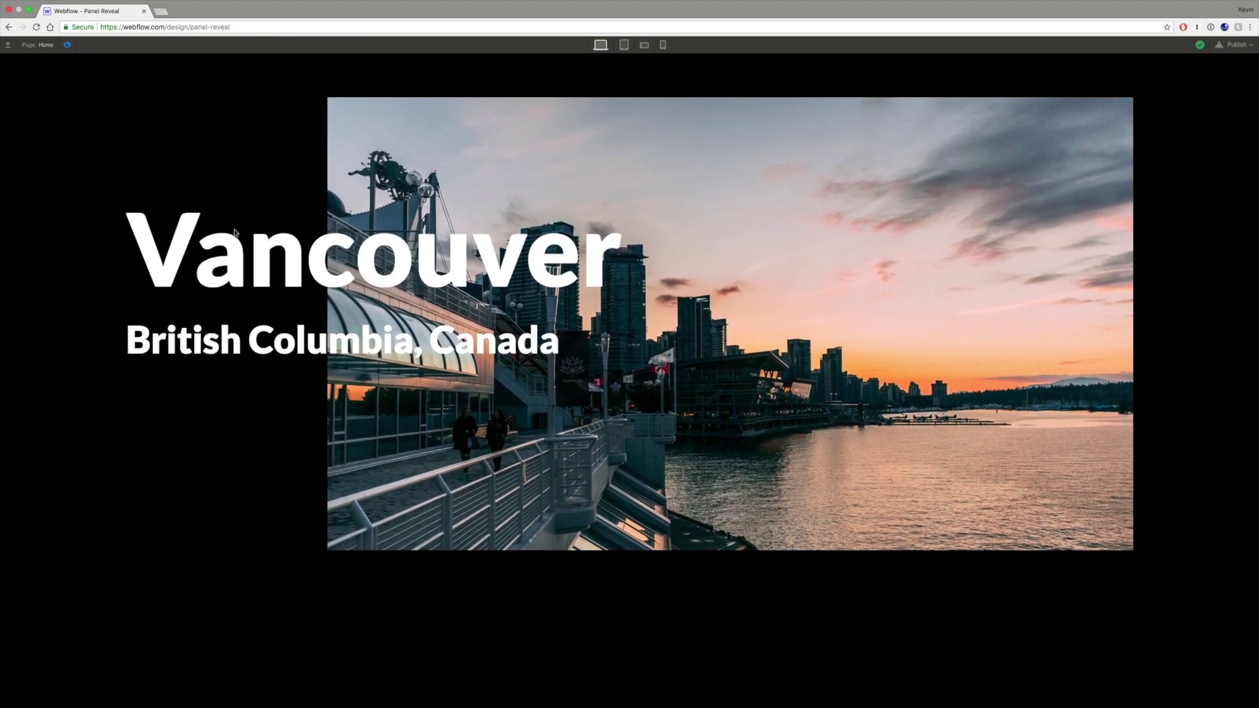
pyautogui.scroll(-10, 275, 344)
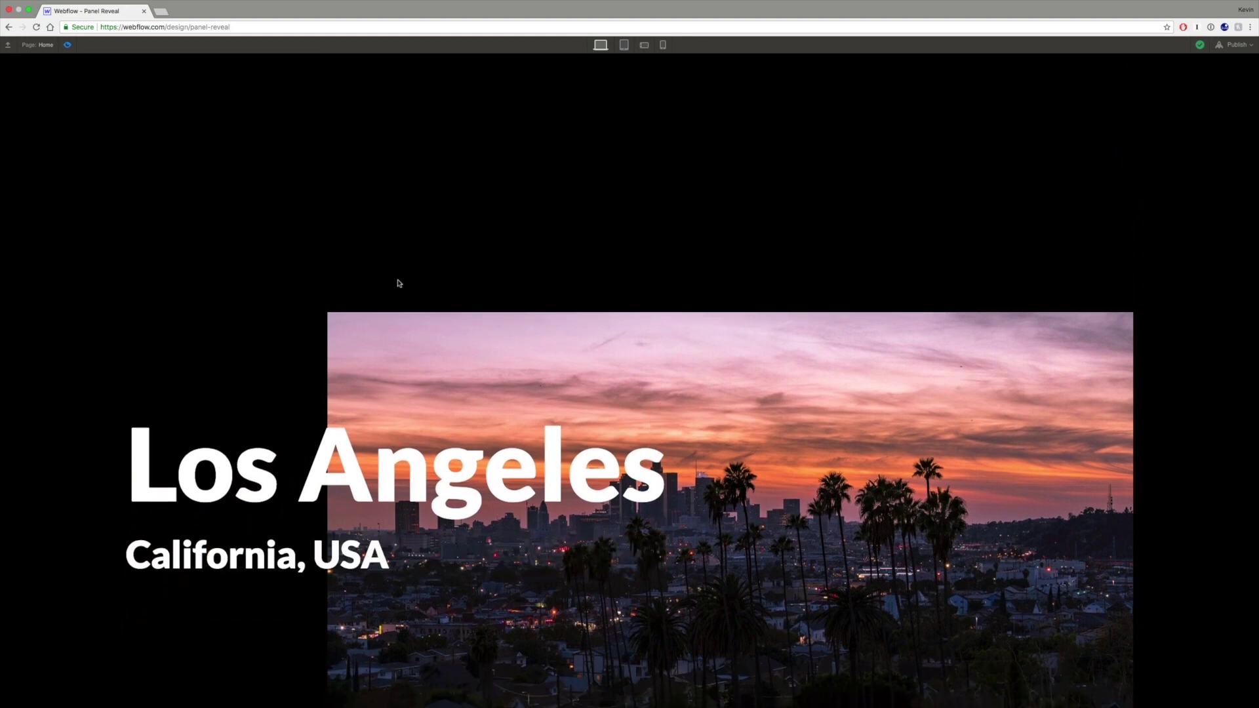
pyautogui.scroll(-2, 284, 249)
pyautogui.scroll(-2, 283, 248)
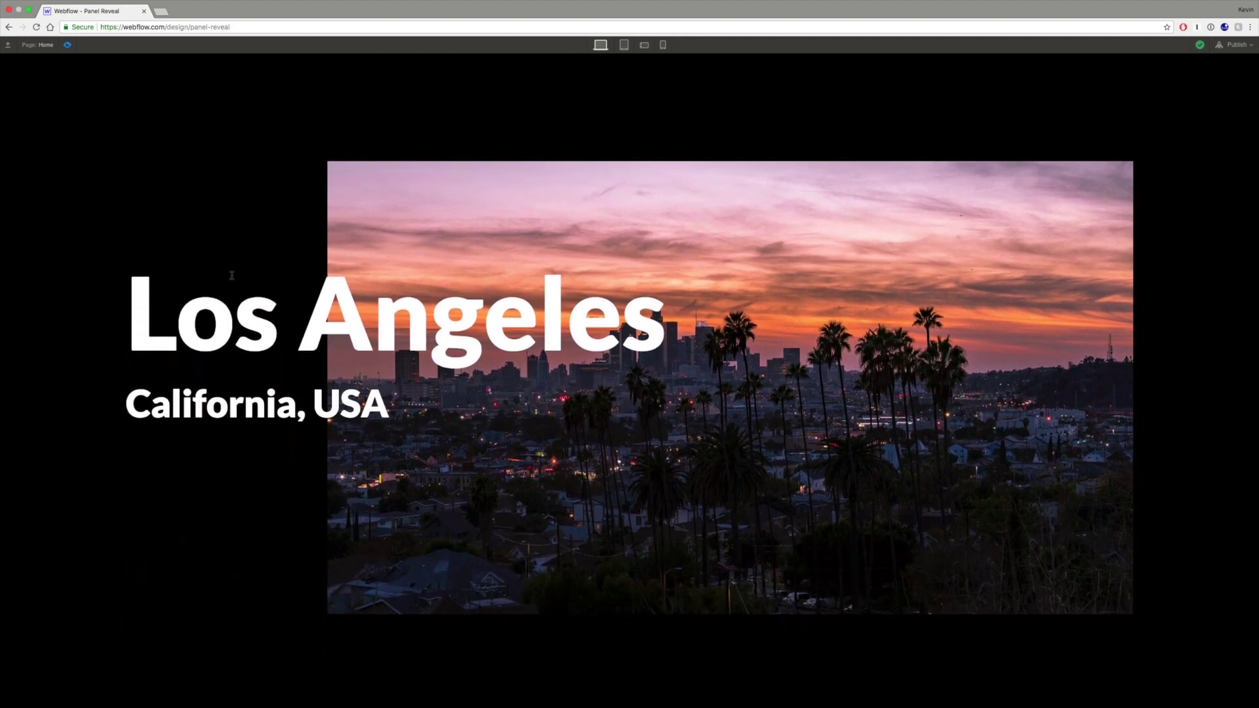
pyautogui.scroll(-3, 370, 359)
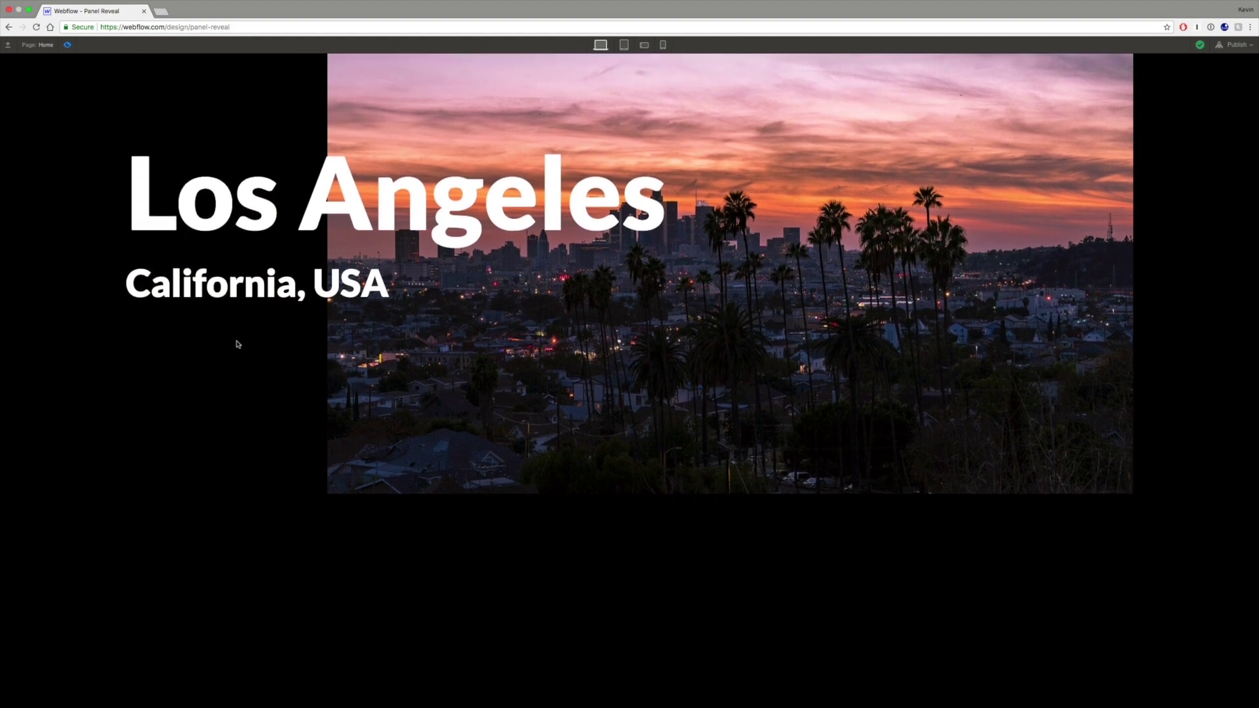
pyautogui.scroll(15, 238, 344)
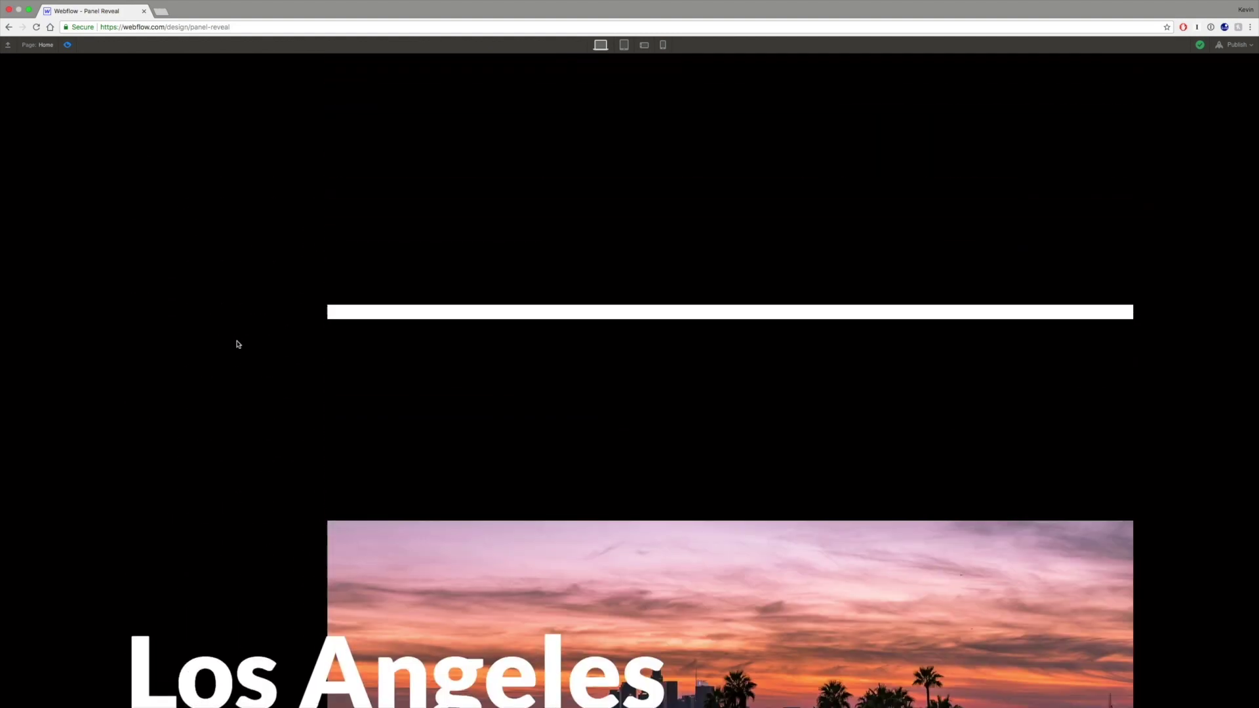
pyautogui.scroll(3, 238, 344)
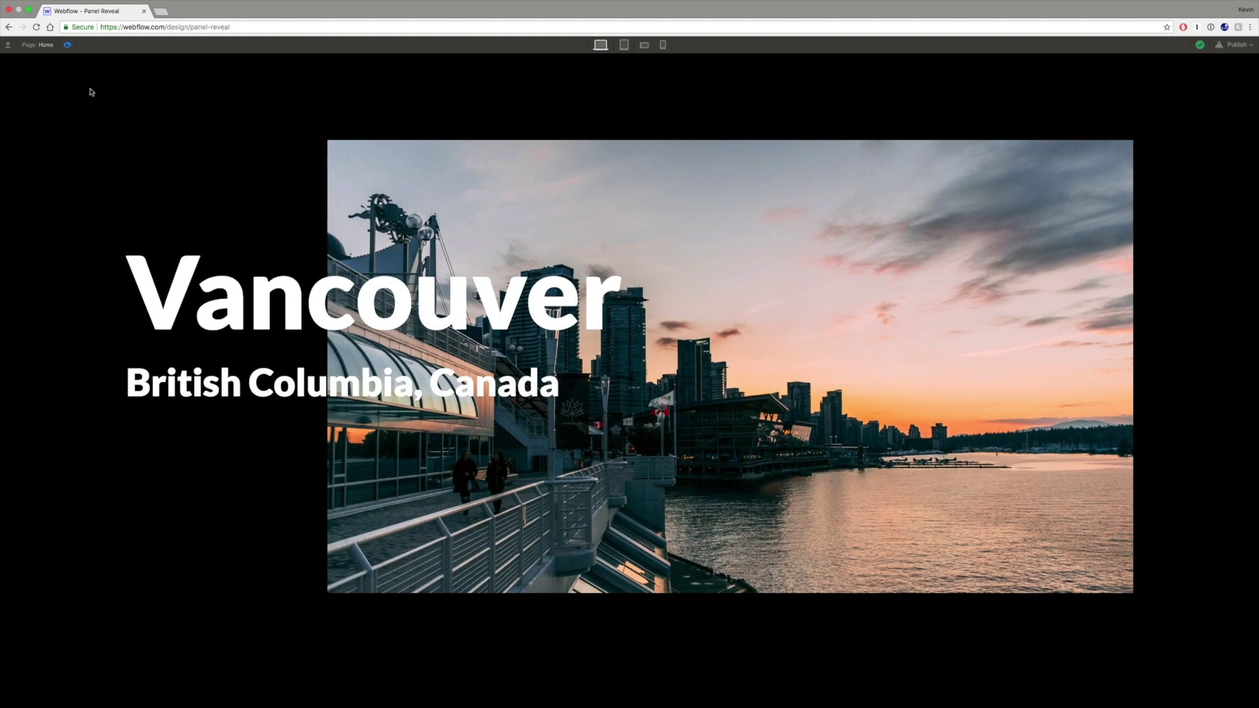
pyautogui.click(68, 44)
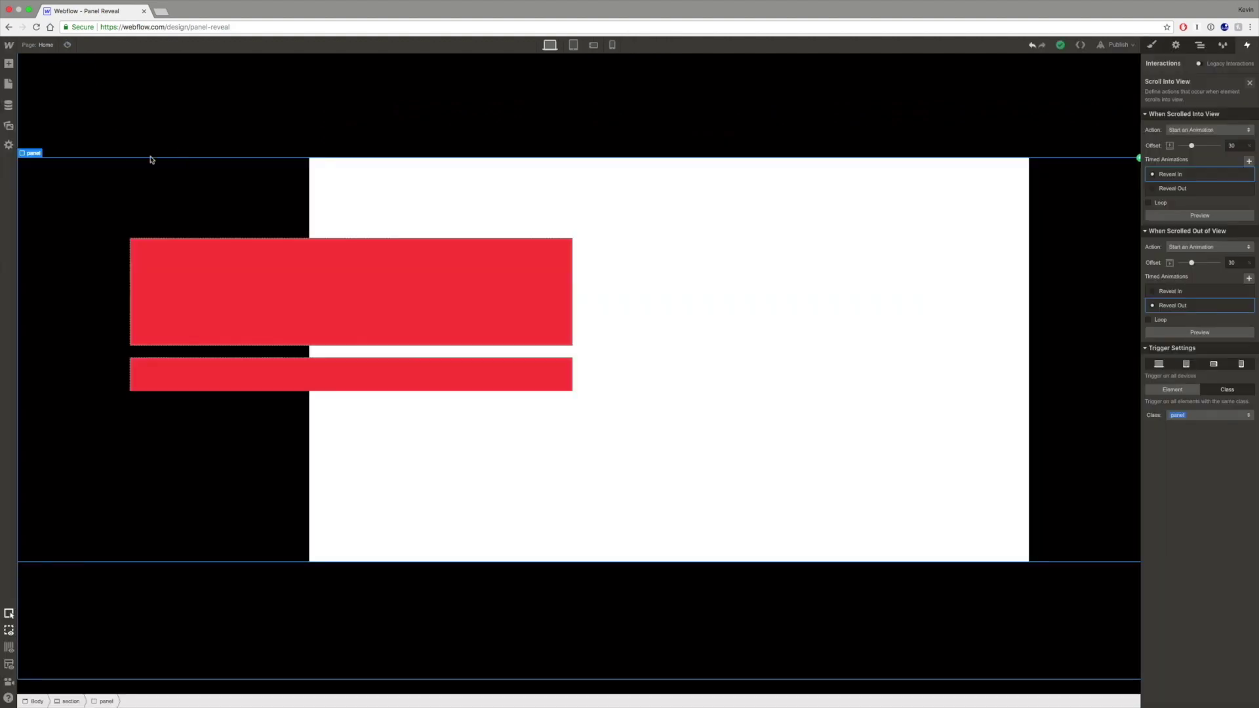
# Step: Add an Opacity action of 0% for the panel to the Reveal Out animation and make it affect the Interaction Trigger
pyautogui.click(88, 174)
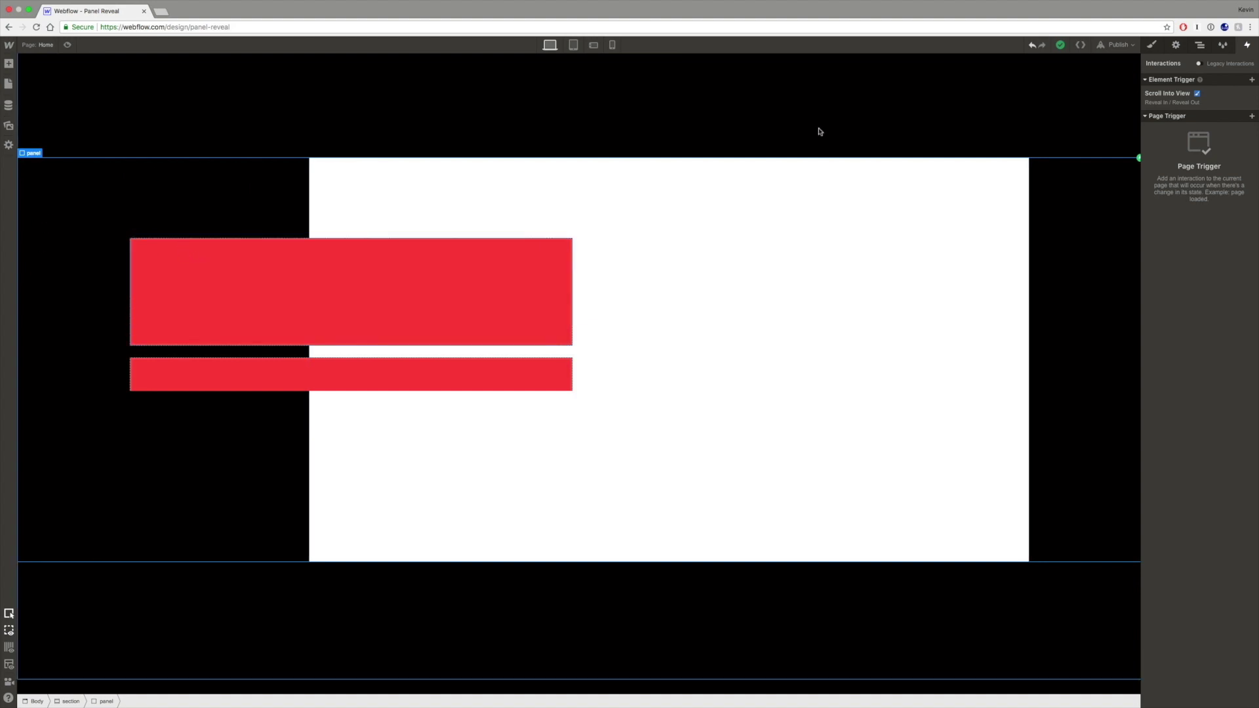
pyautogui.click(1171, 98)
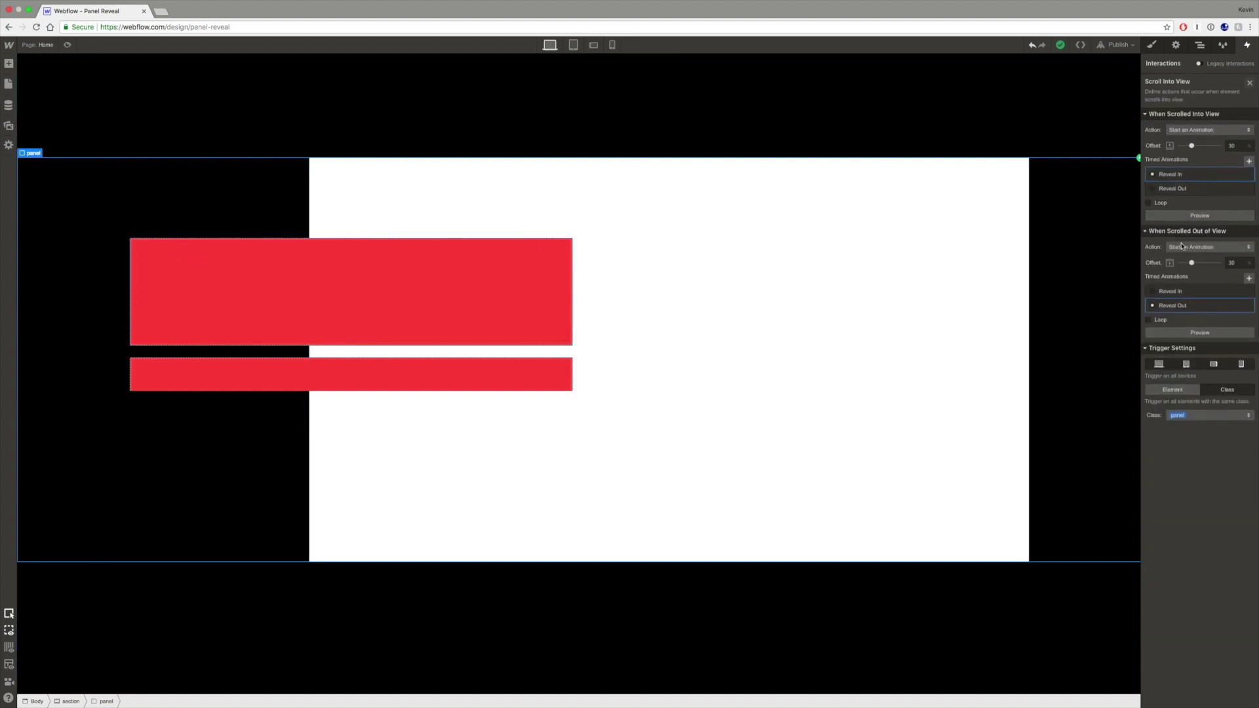
pyautogui.click(1178, 309)
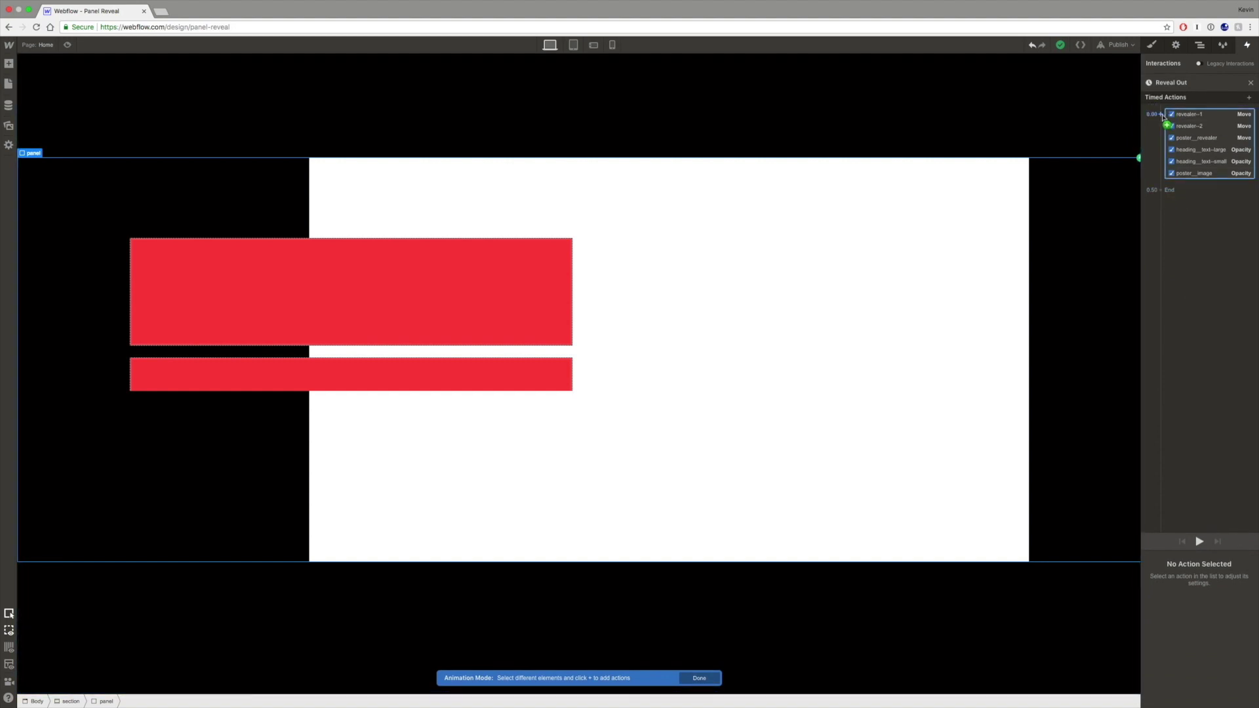
pyautogui.click(1161, 115)
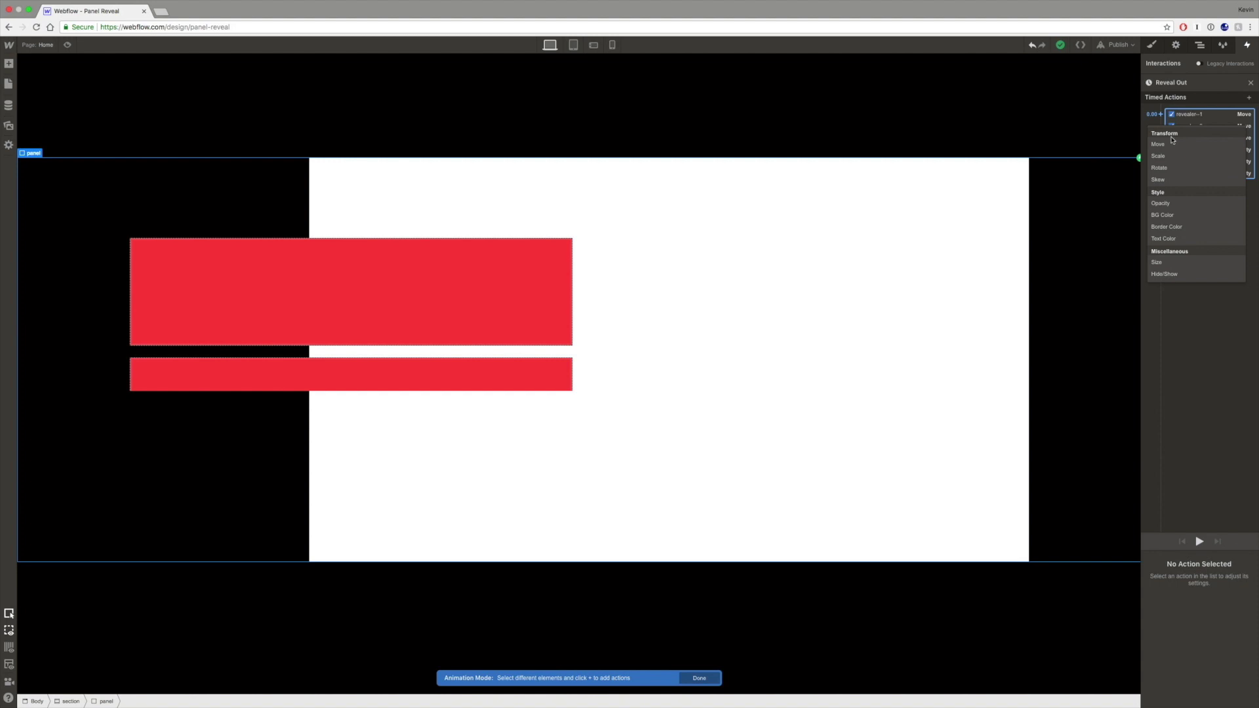
pyautogui.click(1169, 204)
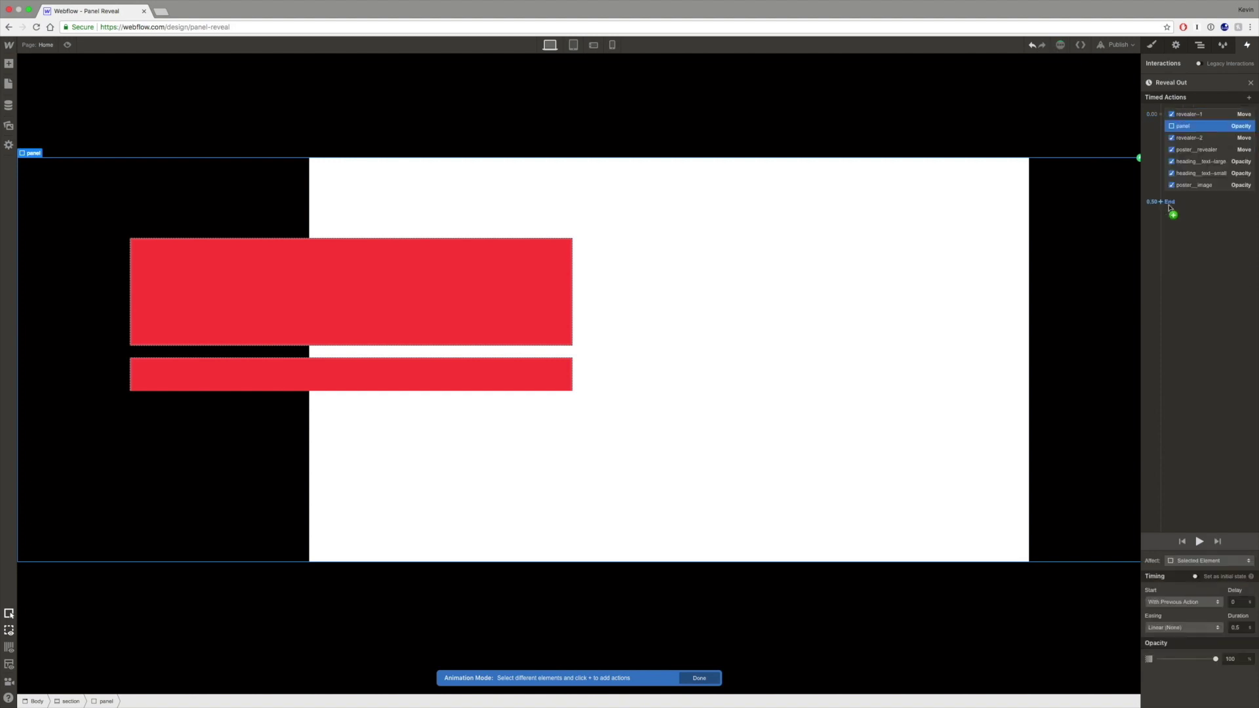
pyautogui.moveTo(1218, 664); pyautogui.dragTo(1158, 659)
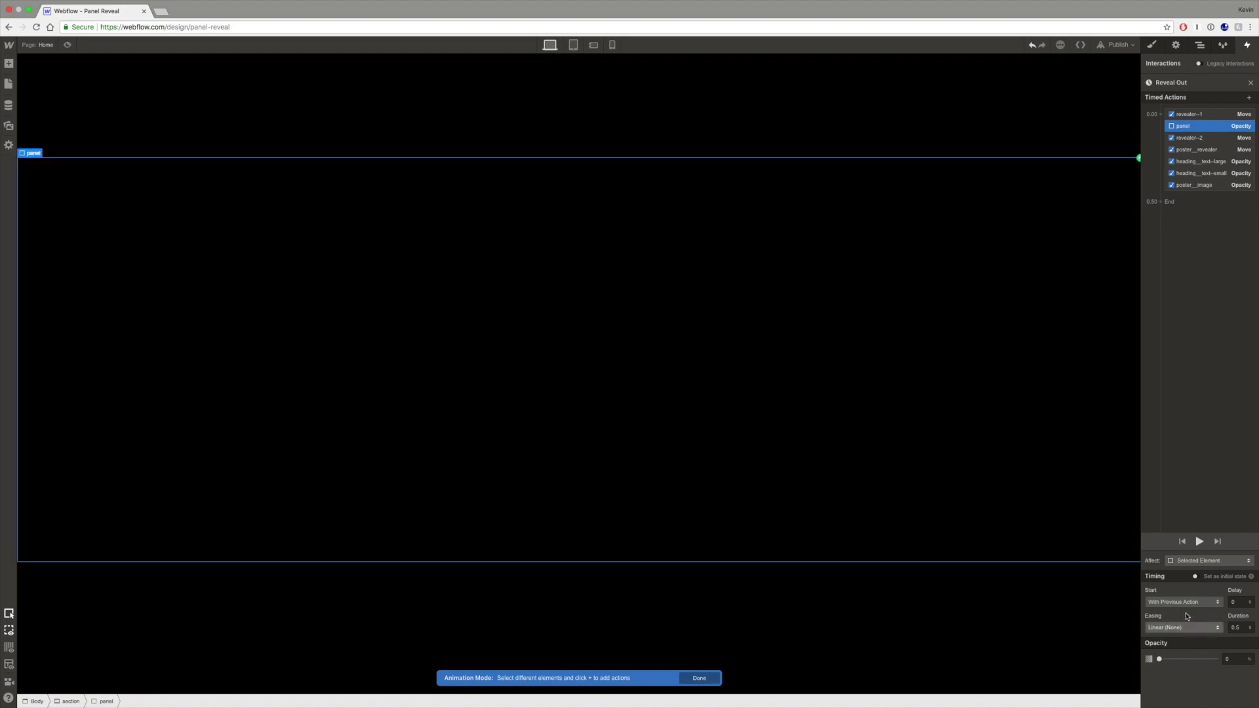
pyautogui.click(1193, 560)
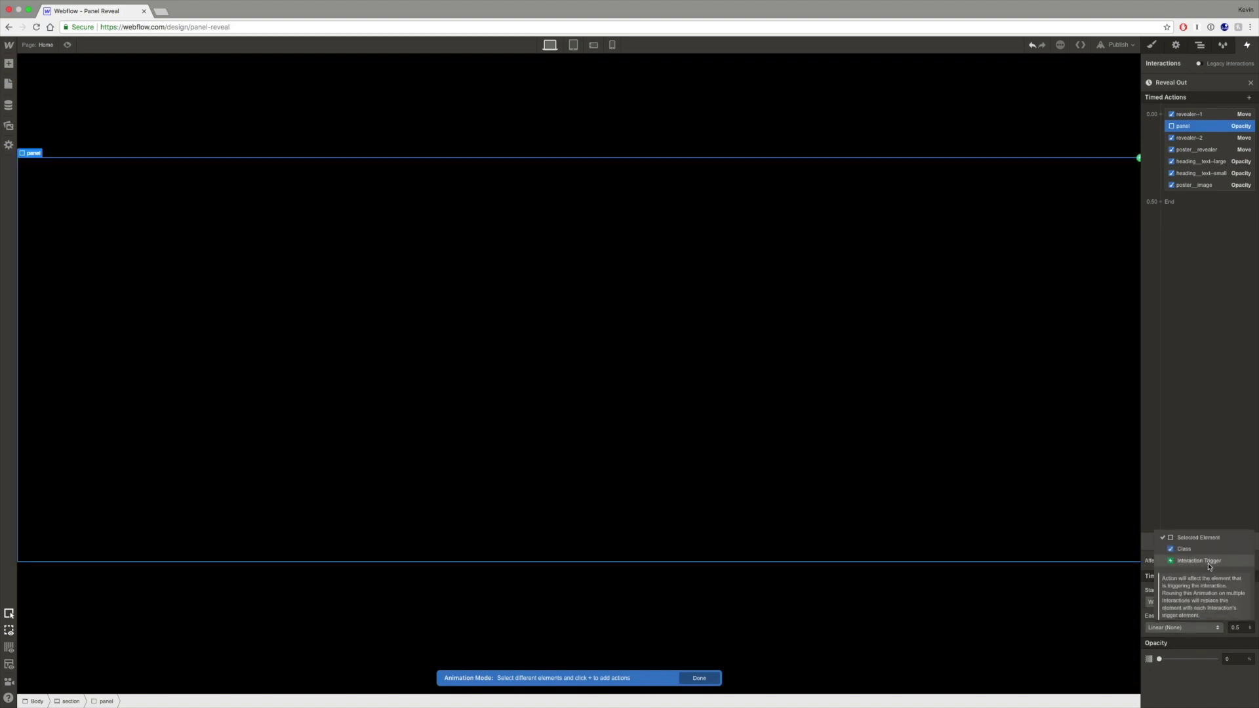
pyautogui.click(1215, 566)
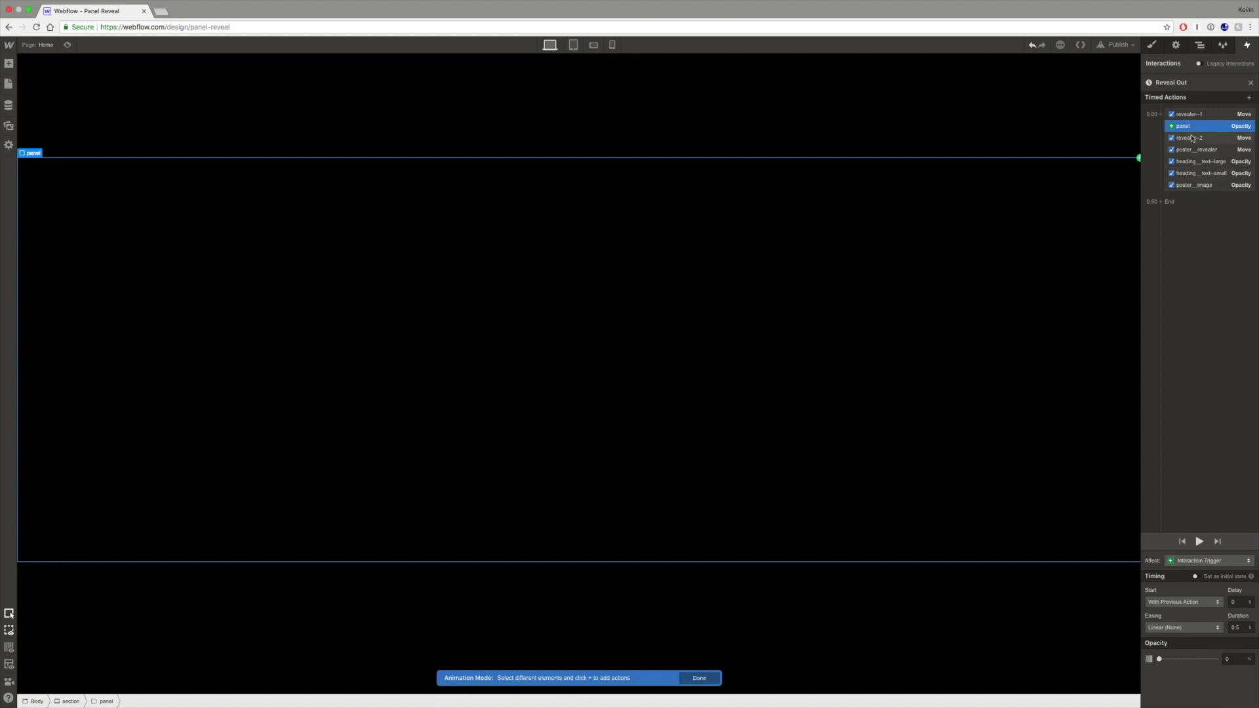
# Step: Reorder the panel Opacity action to the end of the Reveal Out actions and set its easing to Ease In Out
pyautogui.moveTo(1198, 129); pyautogui.dragTo(1200, 187)
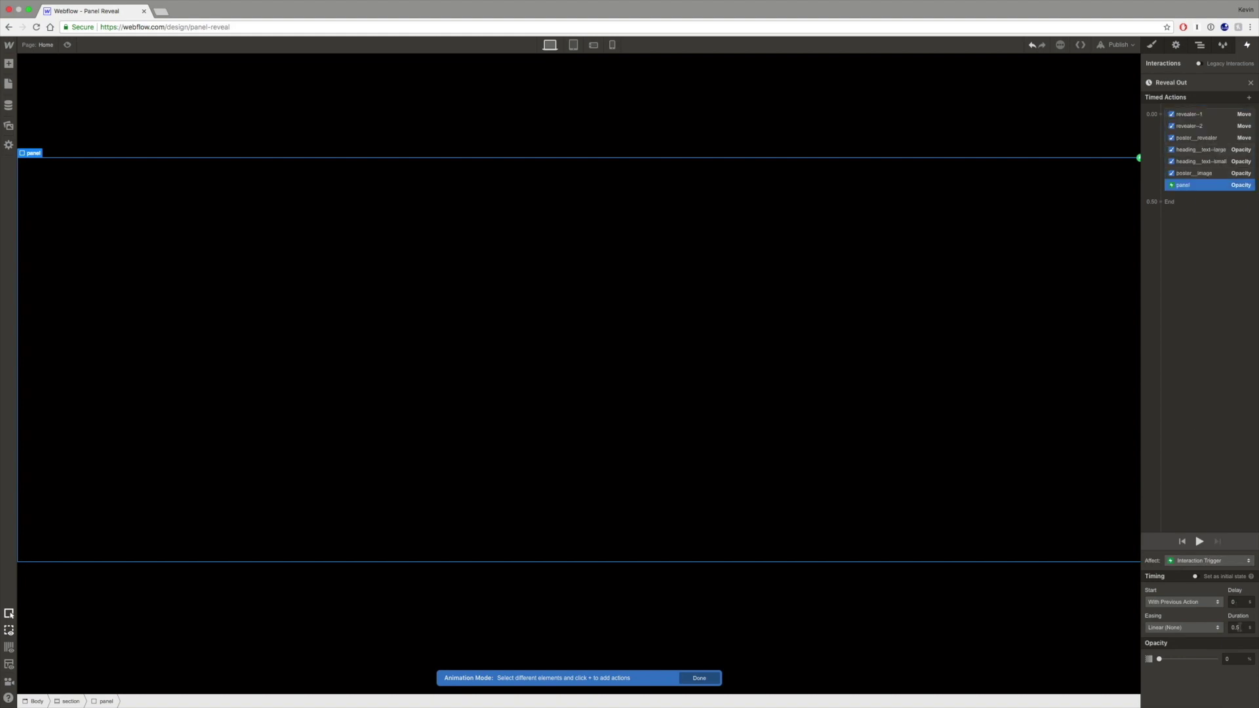
pyautogui.click(1180, 628)
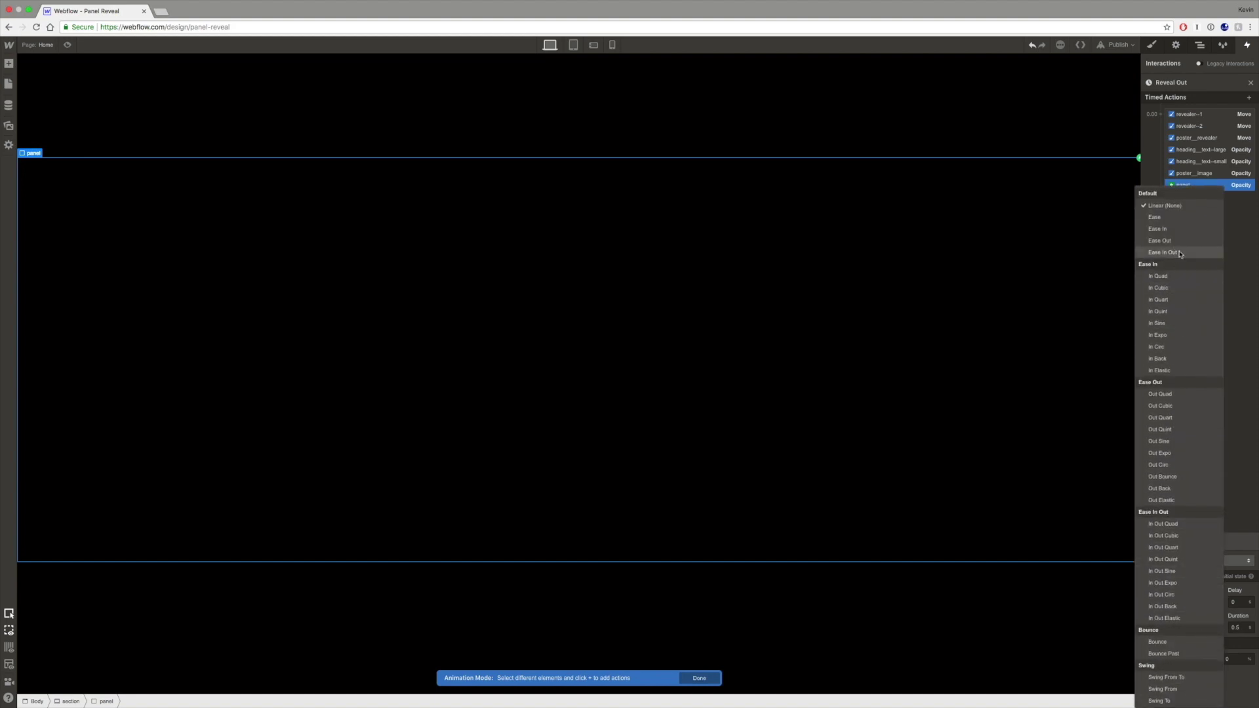
pyautogui.click(1163, 252)
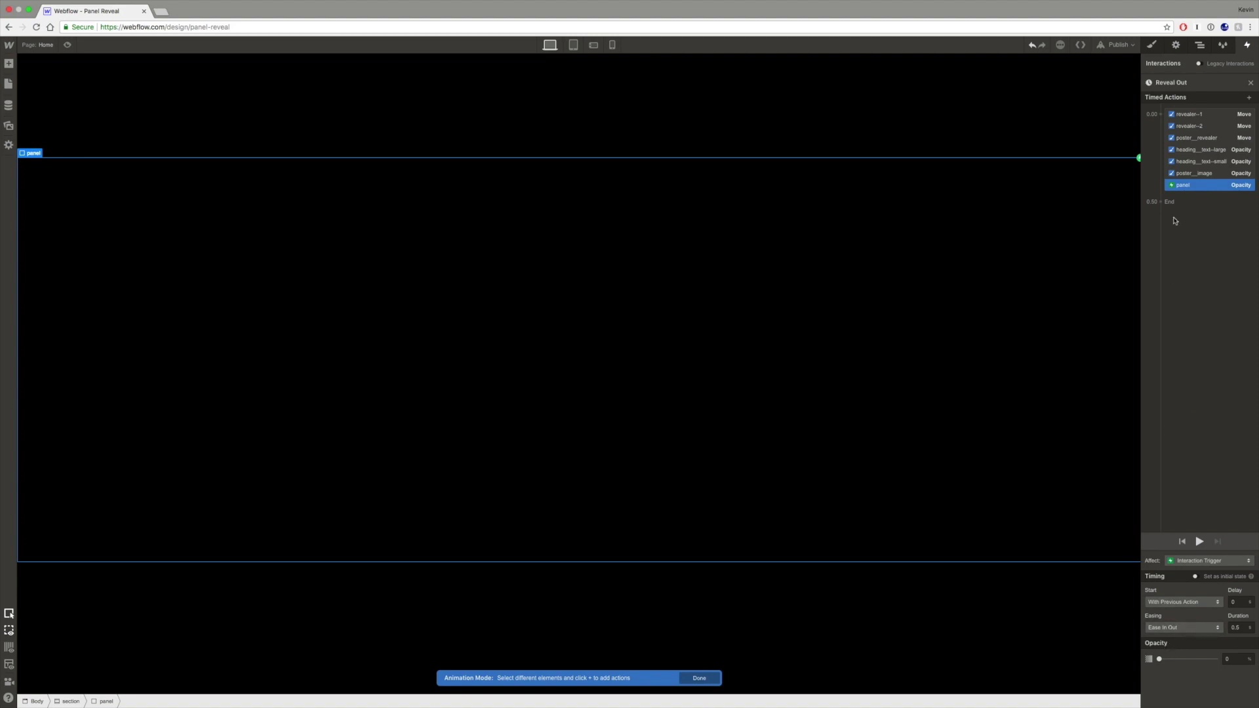
# Step: Group the six revealer, heading and poster actions after the panel's Opacity action and set their duration to 0 s
pyautogui.click(1188, 114)
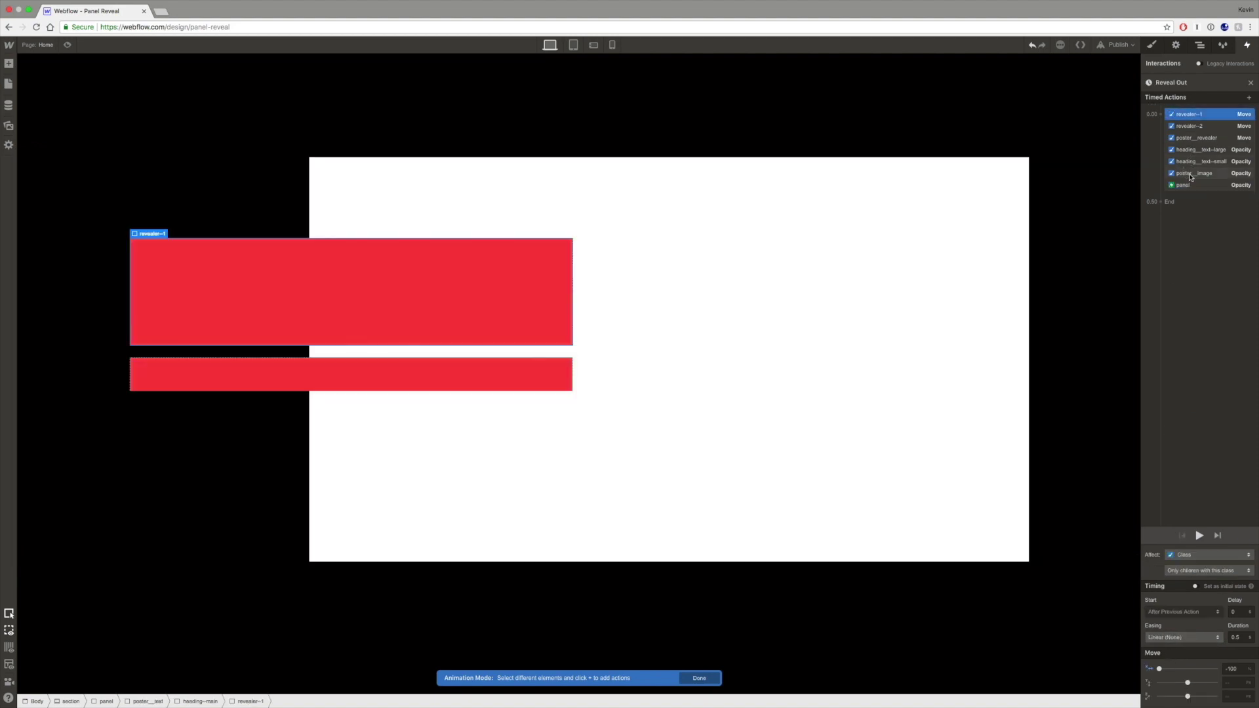
pyautogui.keyDown('shift'); pyautogui.click(1190, 174); pyautogui.keyUp('shift')
pyautogui.moveTo(1185, 117); pyautogui.dragTo(1173, 205)
pyautogui.moveTo(1186, 117); pyautogui.dragTo(1174, 197)
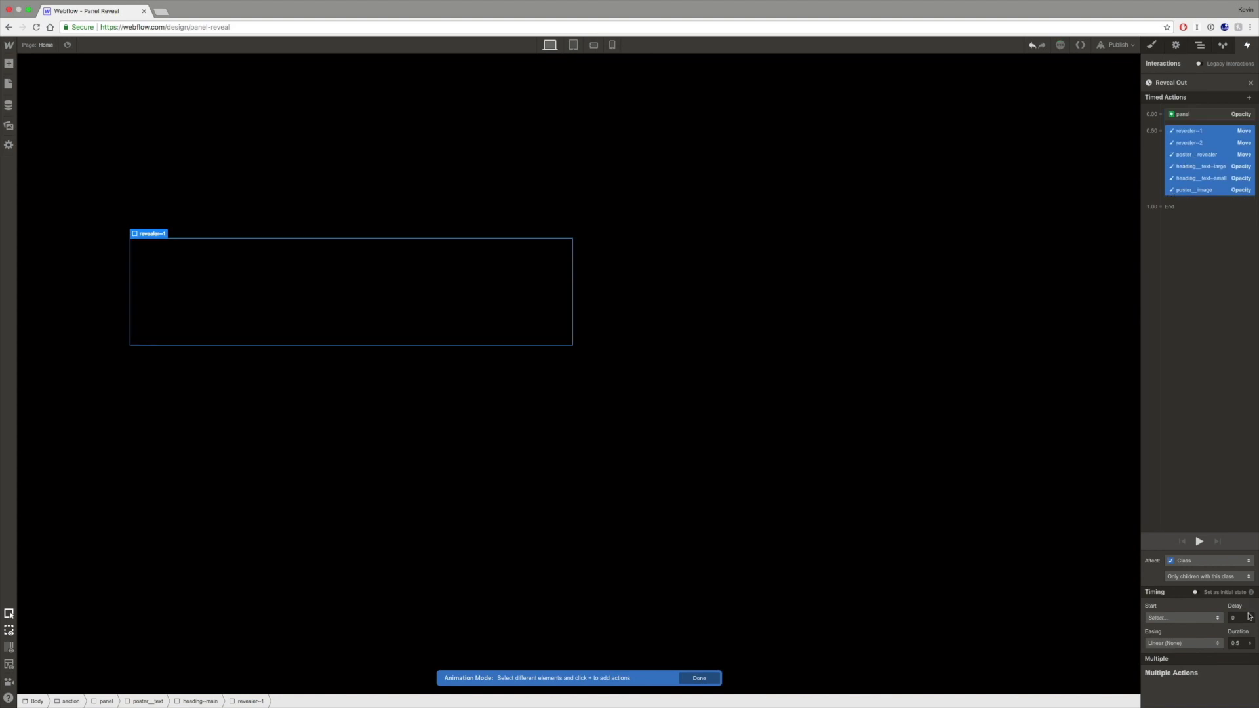
pyautogui.click(1241, 643)
pyautogui.moveTo(1194, 187); pyautogui.dragTo(1162, 210)
pyautogui.moveTo(1162, 210); pyautogui.dragTo(1161, 210)
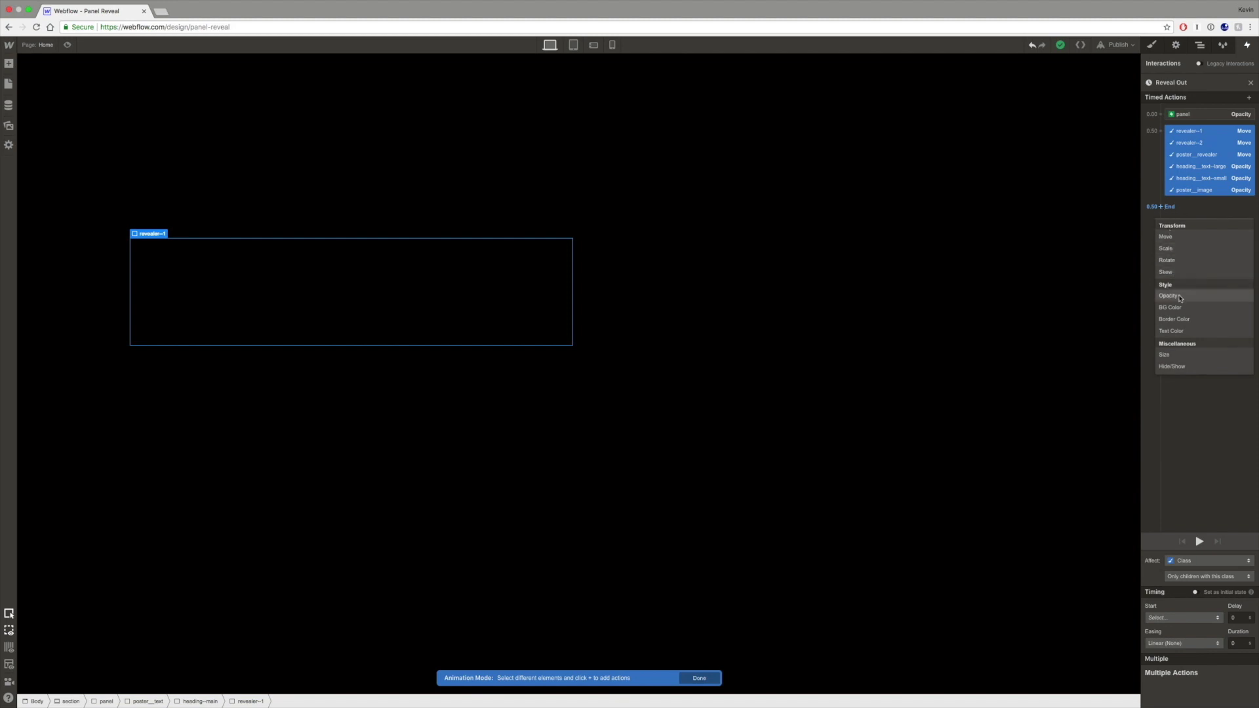
pyautogui.click(1186, 297)
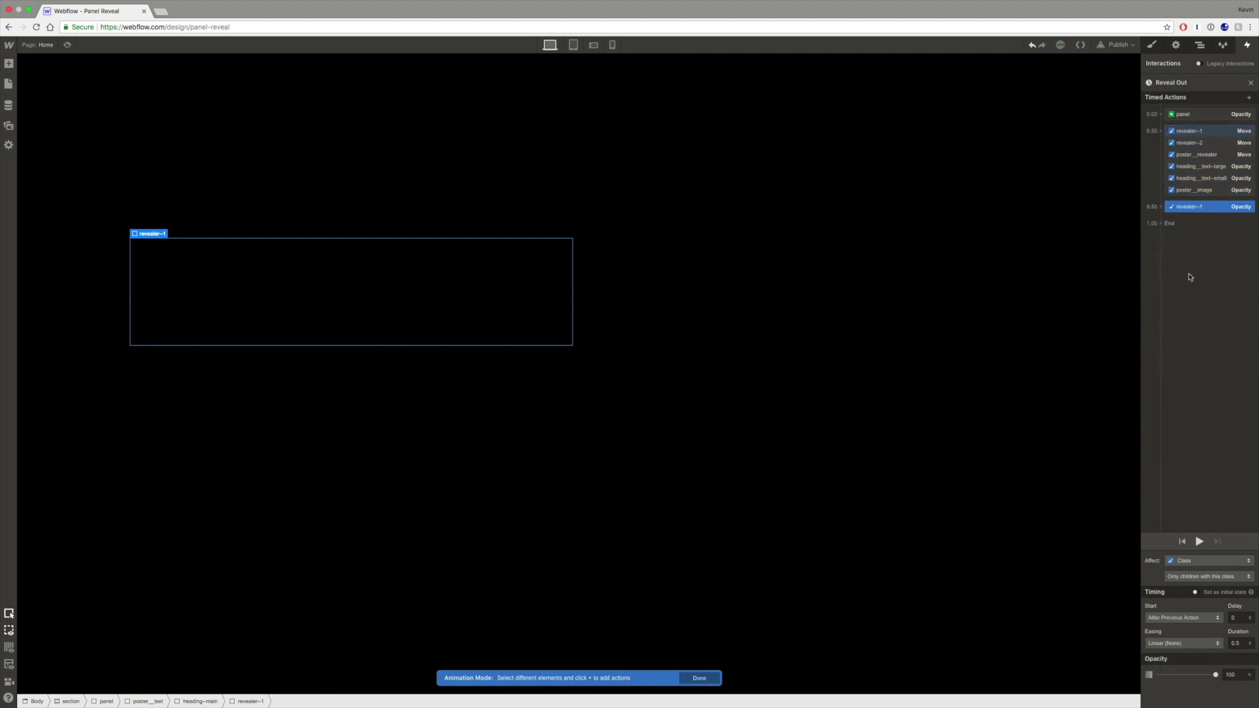
pyautogui.click(1190, 210)
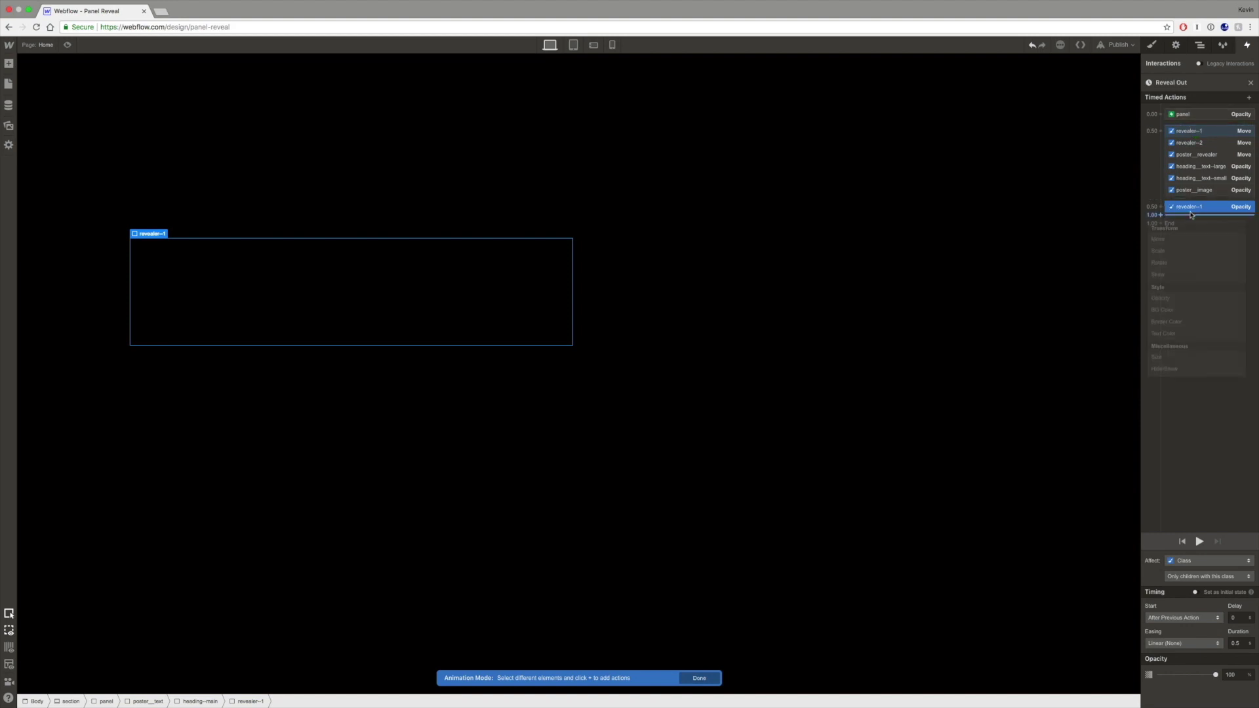
pyautogui.press('BackSpace')
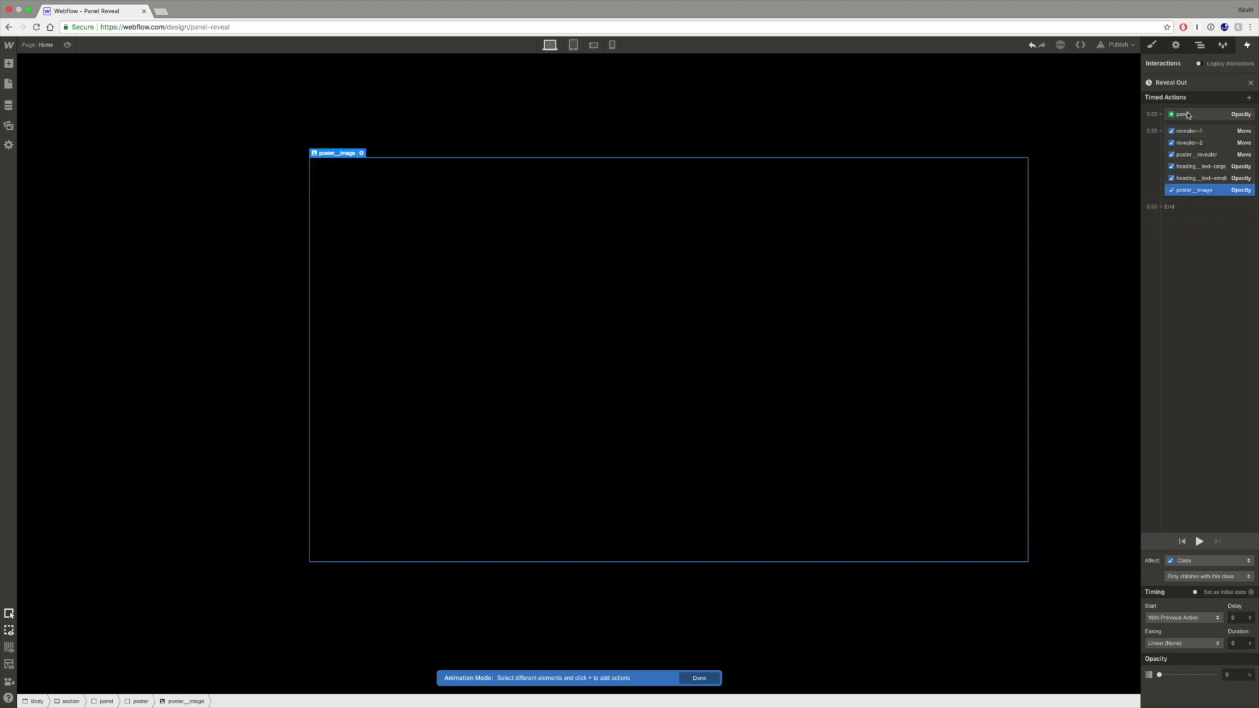
# Step: Add a second panel Opacity action of 100% at the end of Reveal Out and open its duration for editing
pyautogui.click(1190, 116)
pyautogui.click(1161, 207)
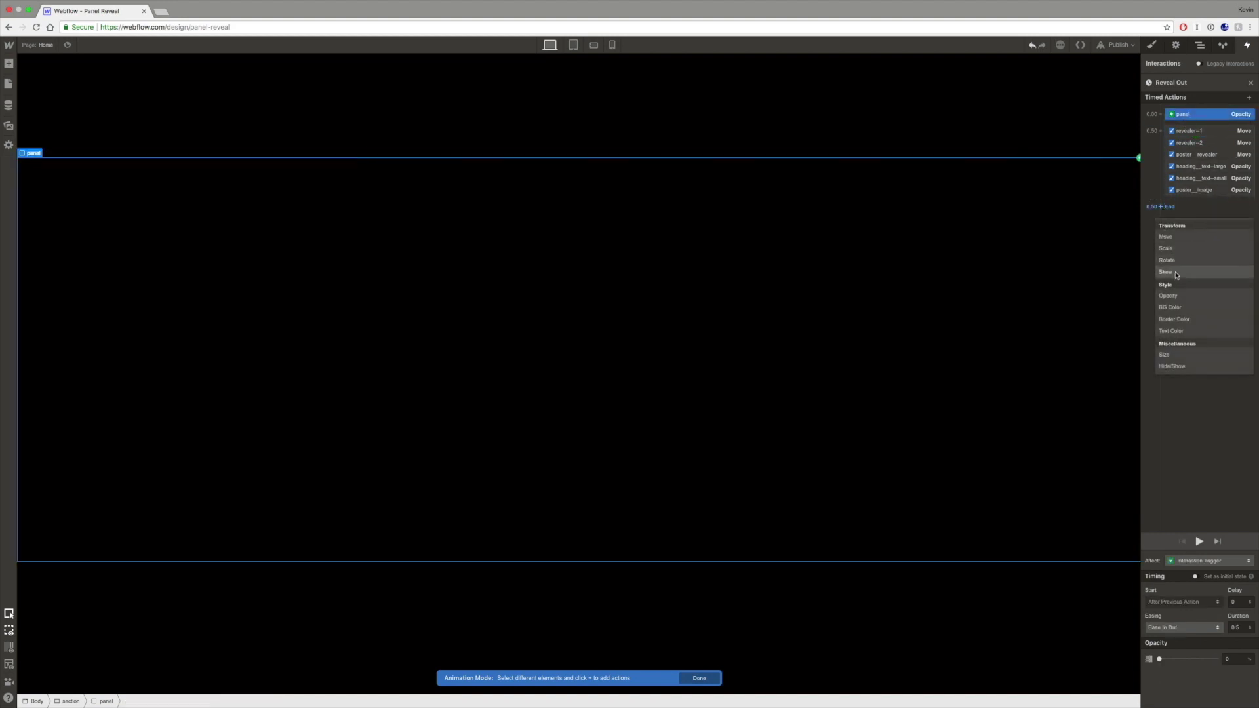
pyautogui.click(1168, 295)
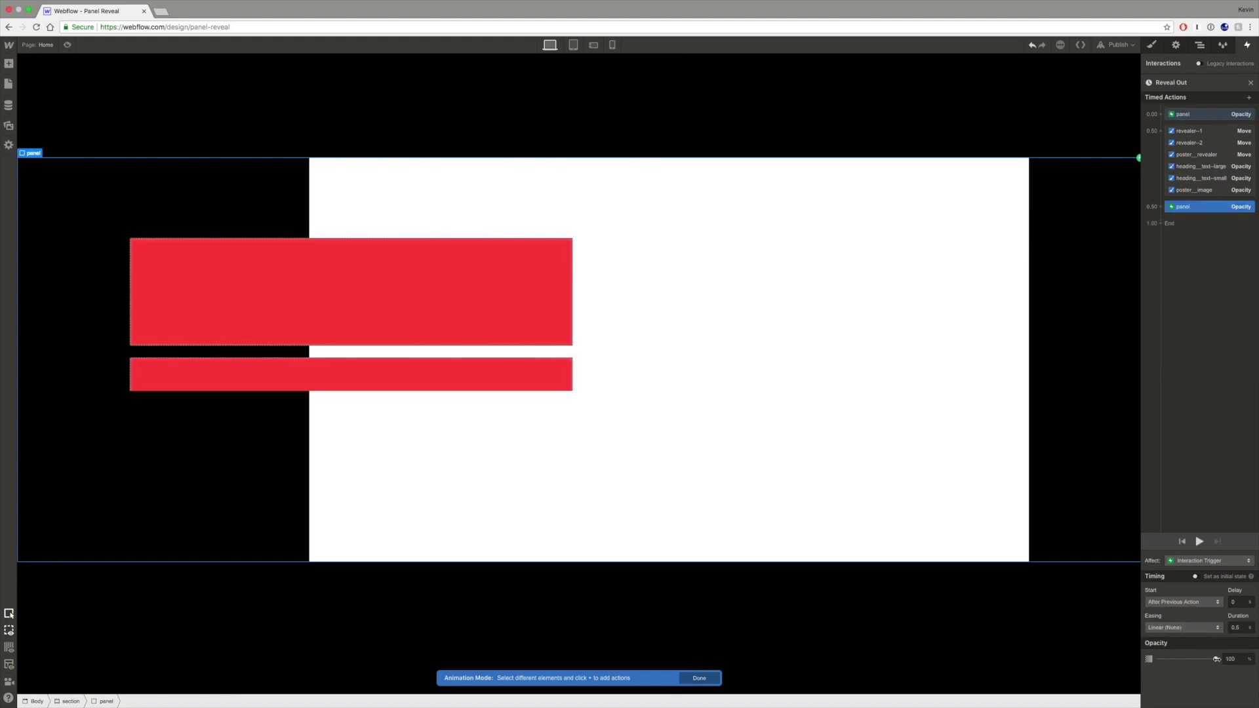
pyautogui.moveTo(1241, 628); pyautogui.dragTo(1225, 630)
# Step: Preview the page and check how the Vancouver, Los Angeles and New York City panels reveal and fade while moving through it both ways
pyautogui.click(68, 45)
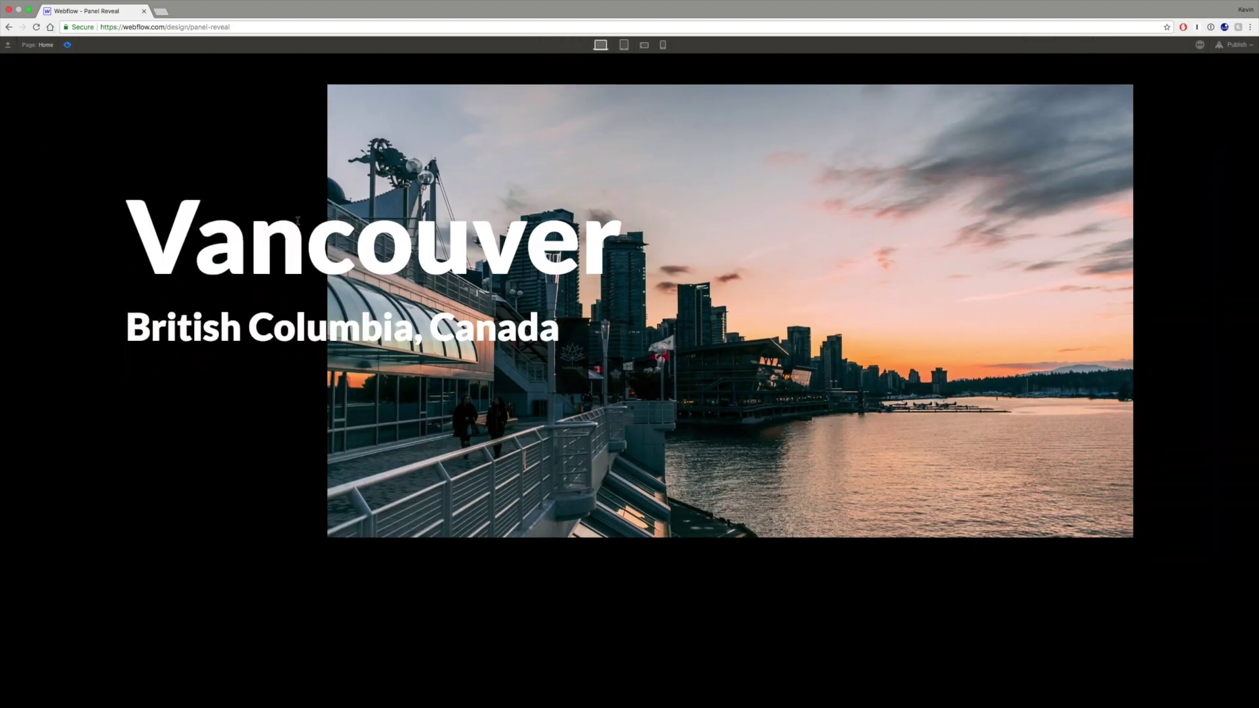
pyautogui.scroll(-5, 298, 221)
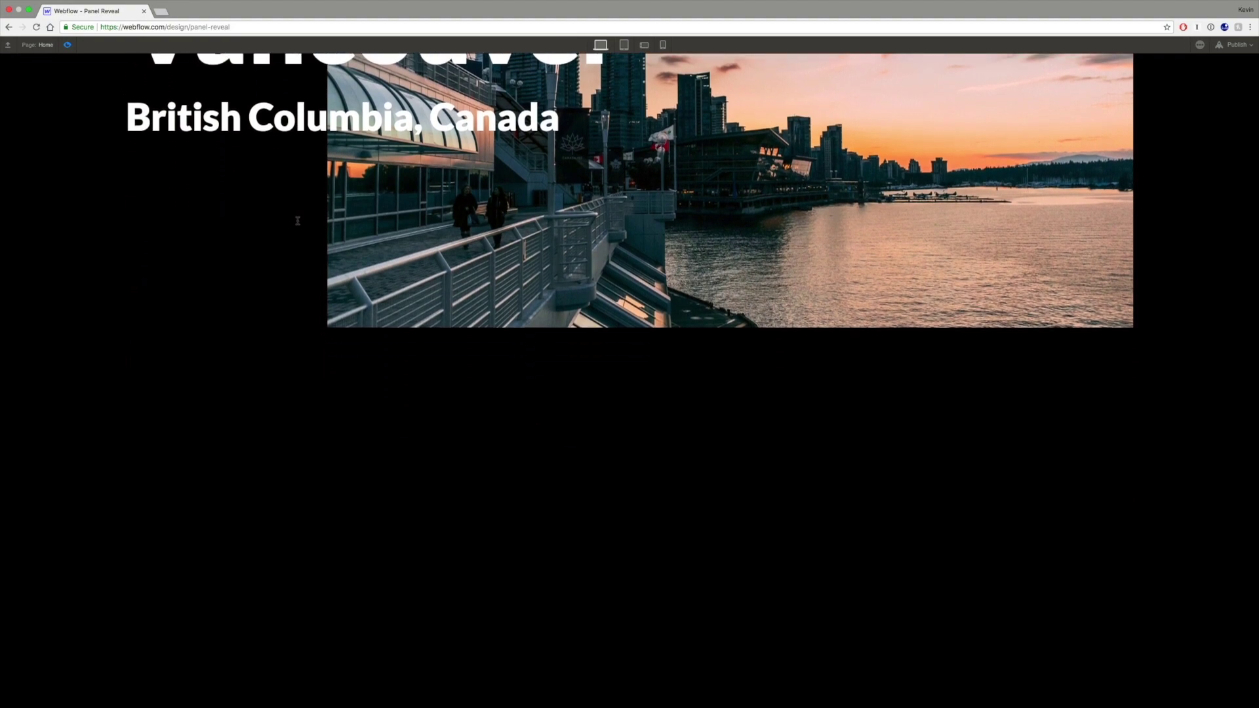
pyautogui.scroll(-5, 298, 221)
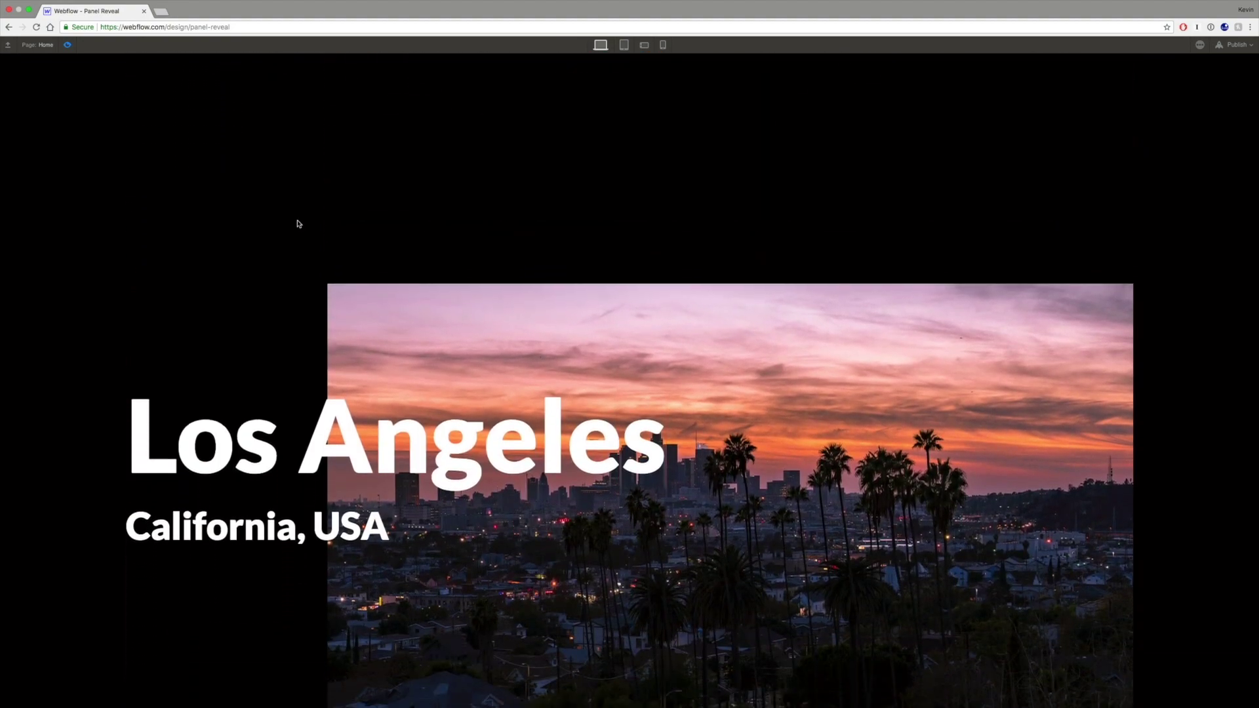
pyautogui.scroll(-10, 298, 223)
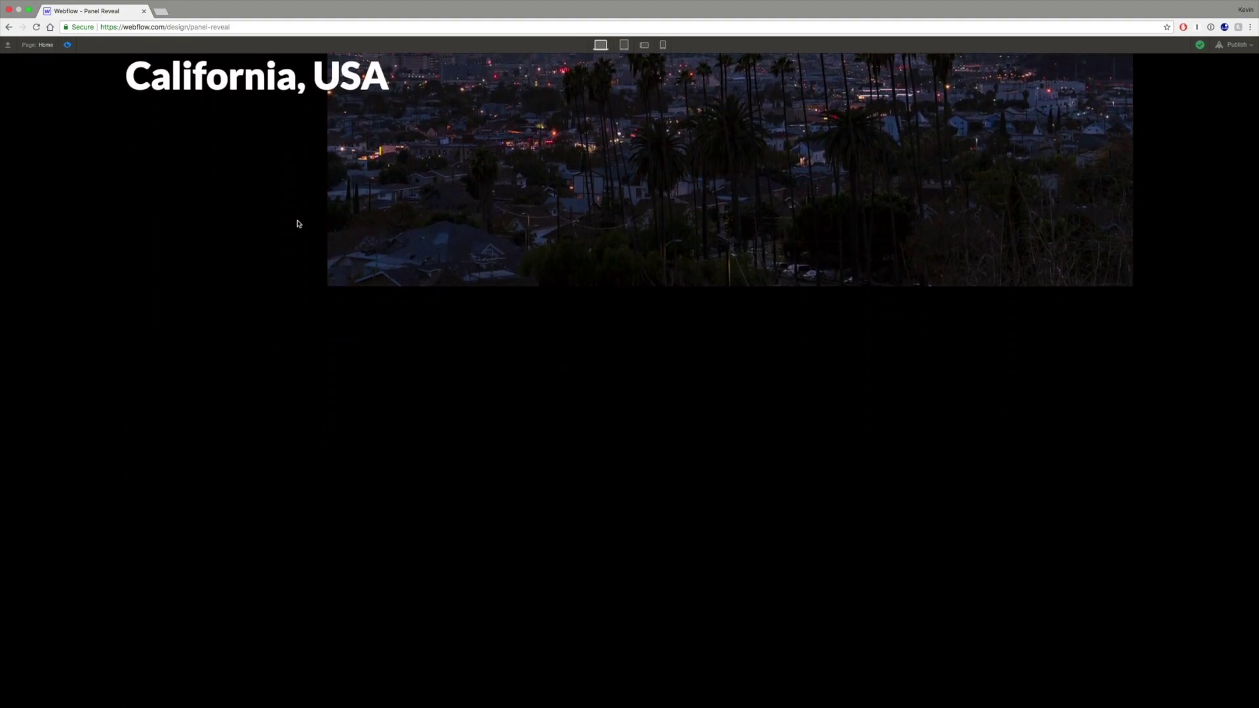
pyautogui.scroll(-5, 297, 224)
pyautogui.scroll(3, 298, 224)
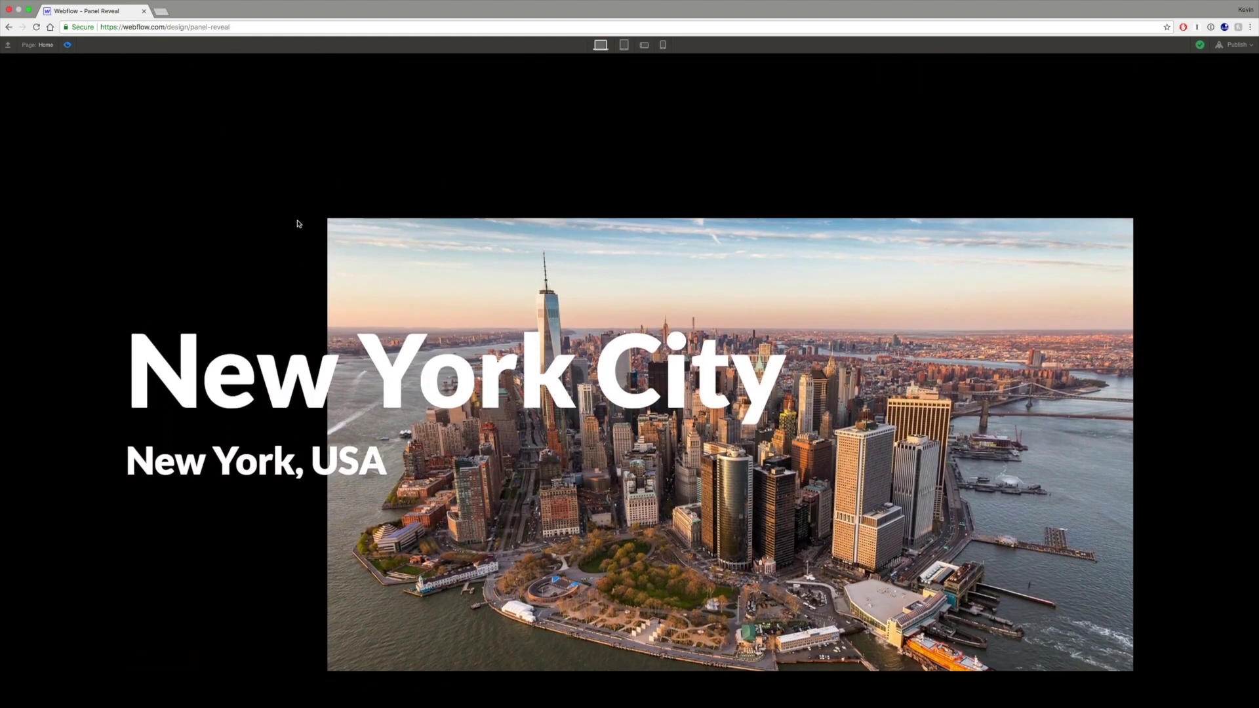
pyautogui.scroll(8, 297, 224)
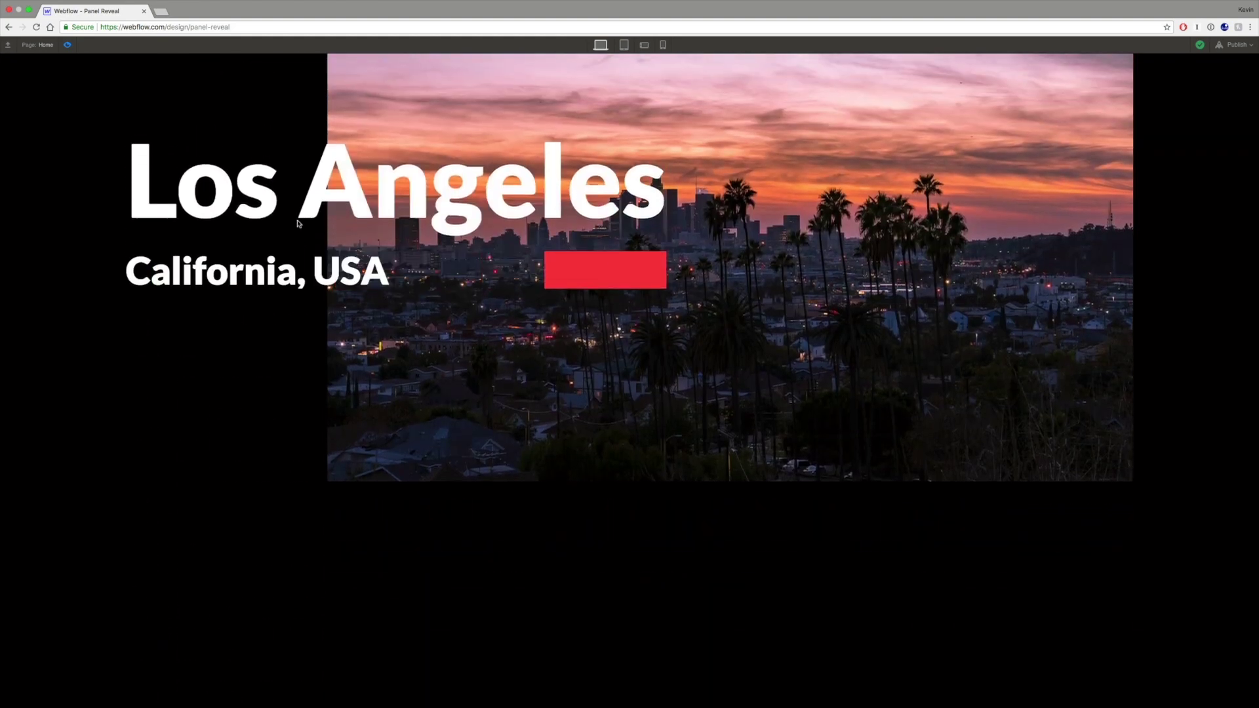
pyautogui.scroll(8, 297, 223)
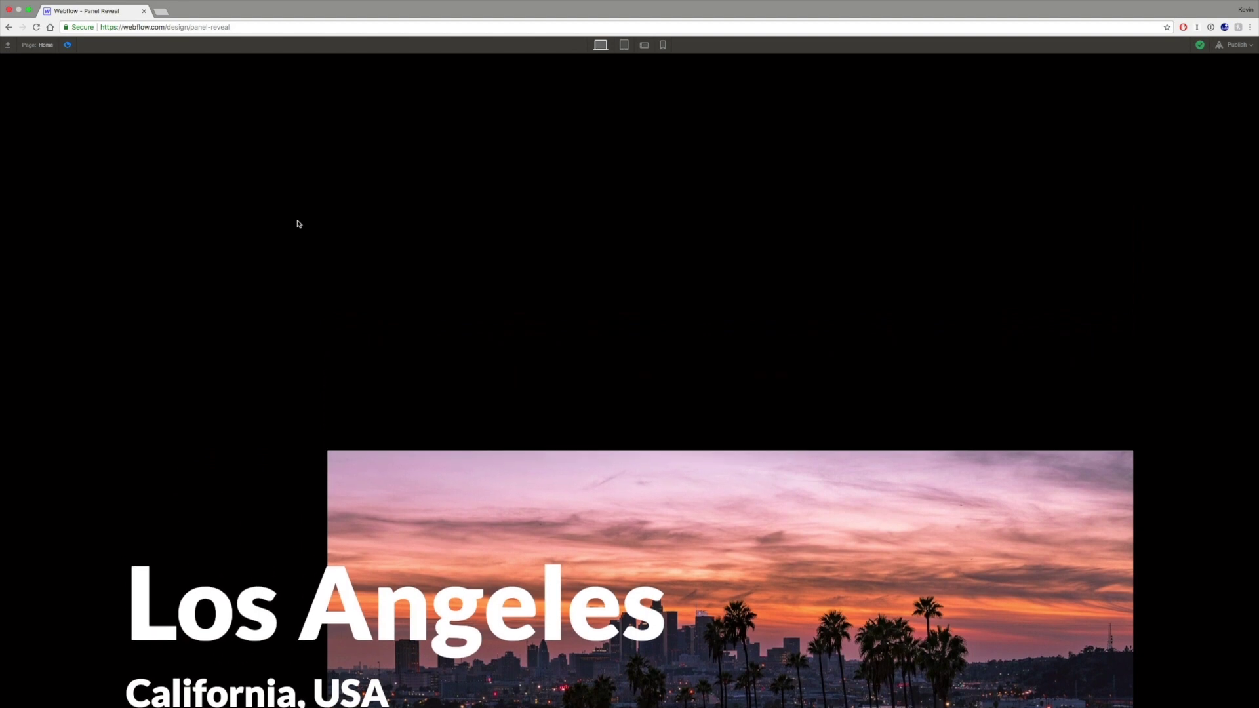
pyautogui.scroll(3, 297, 223)
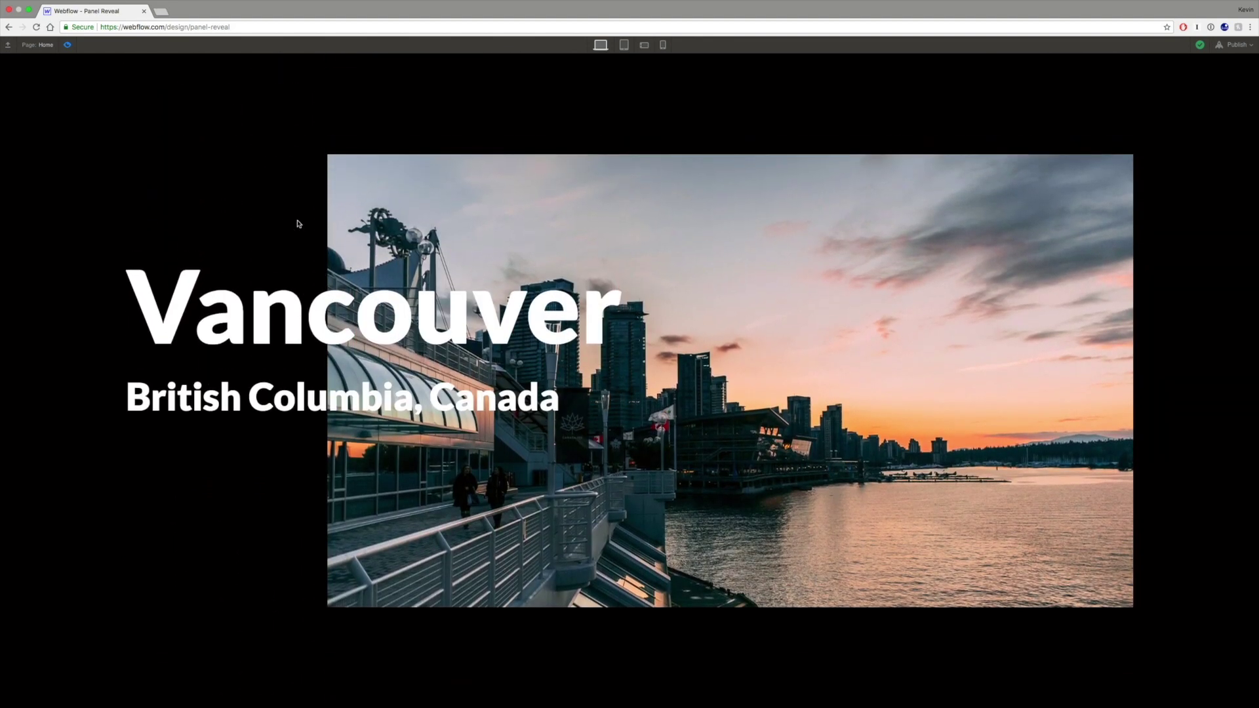